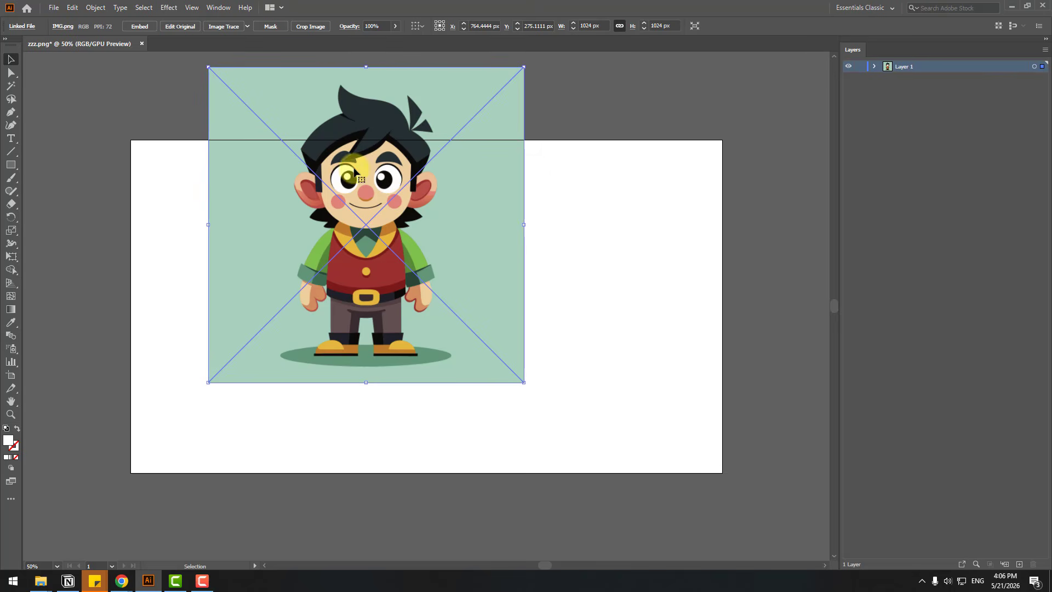
- Move the character image onto the artboard and convert it to editable vector shapes with an expanded 16 Colors image trace
drag(360, 190, 400, 192)
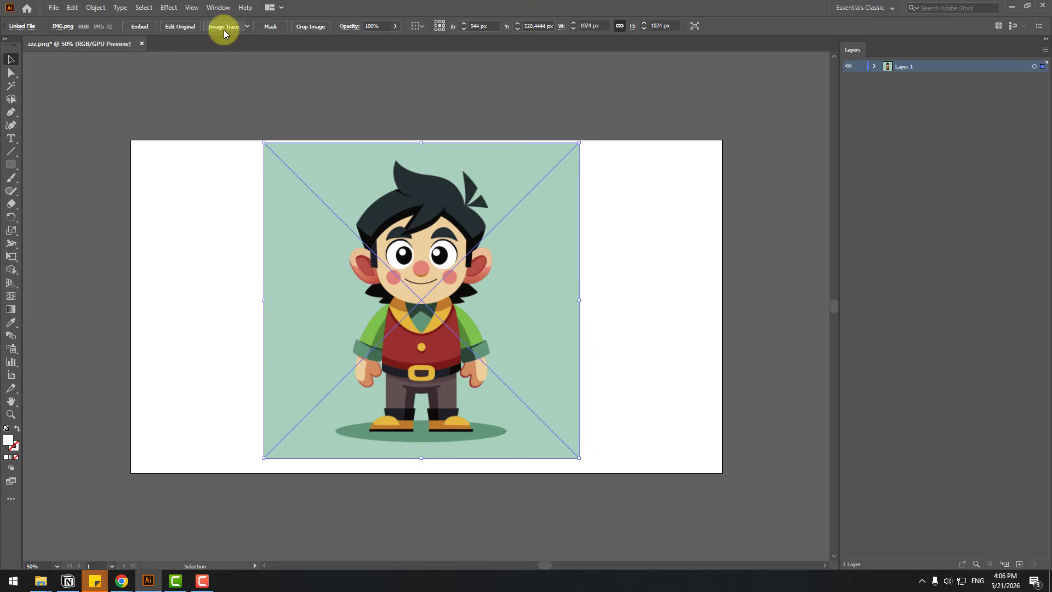
click(248, 26)
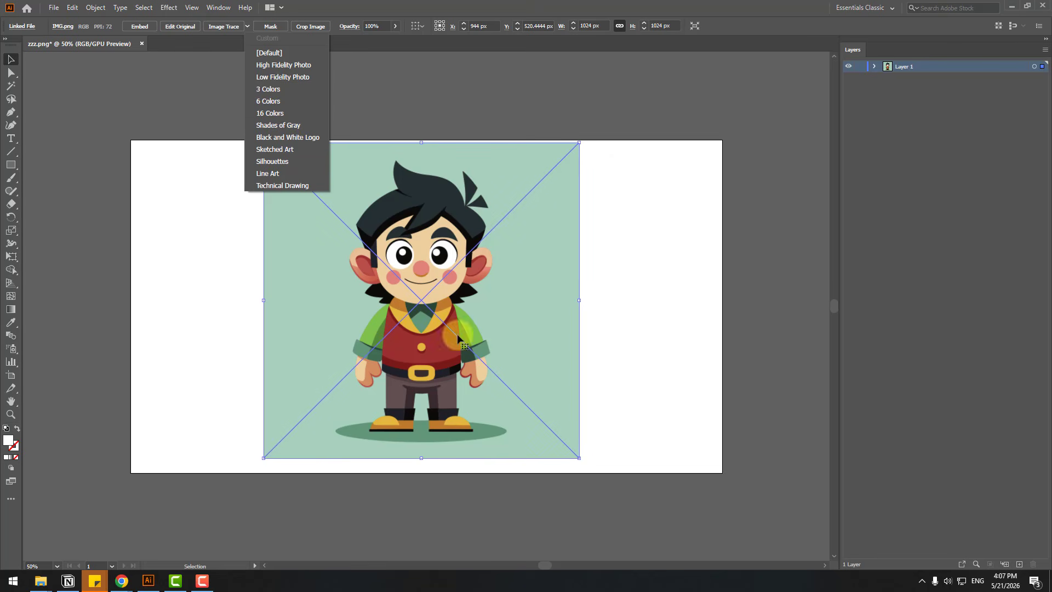
click(269, 114)
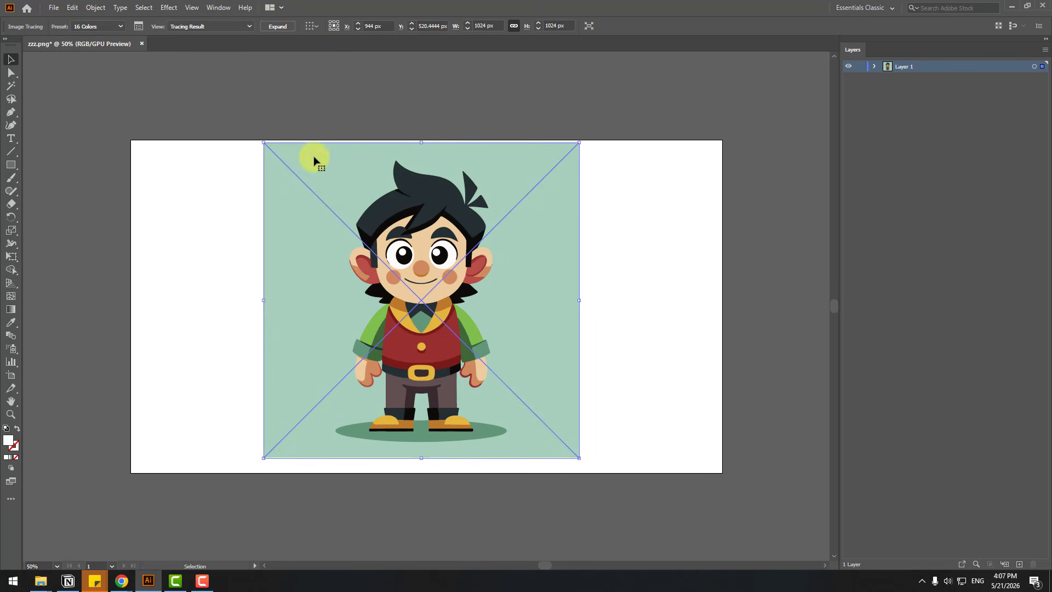
click(277, 28)
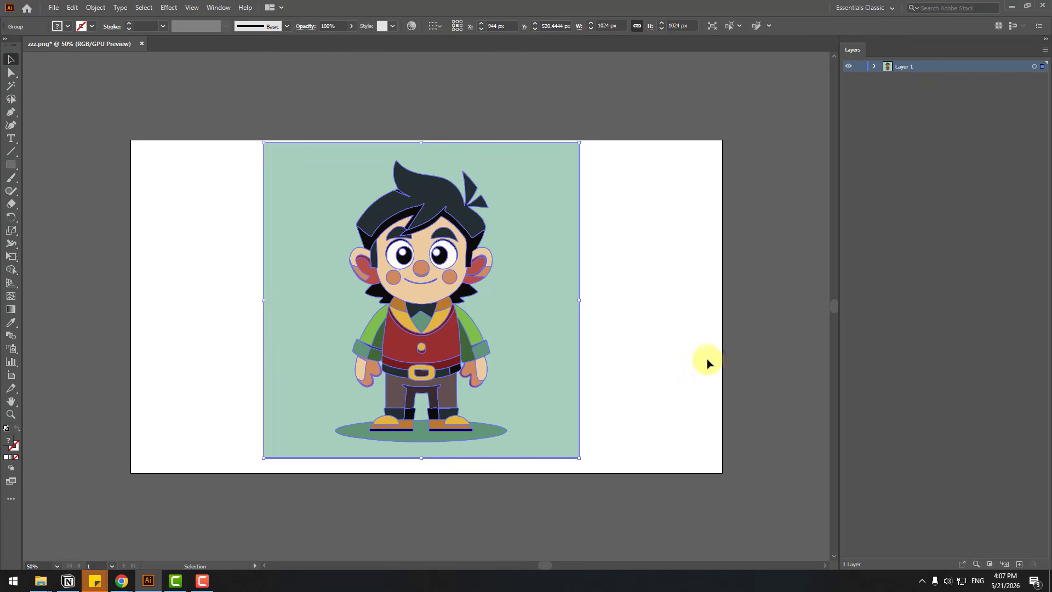
click(668, 337)
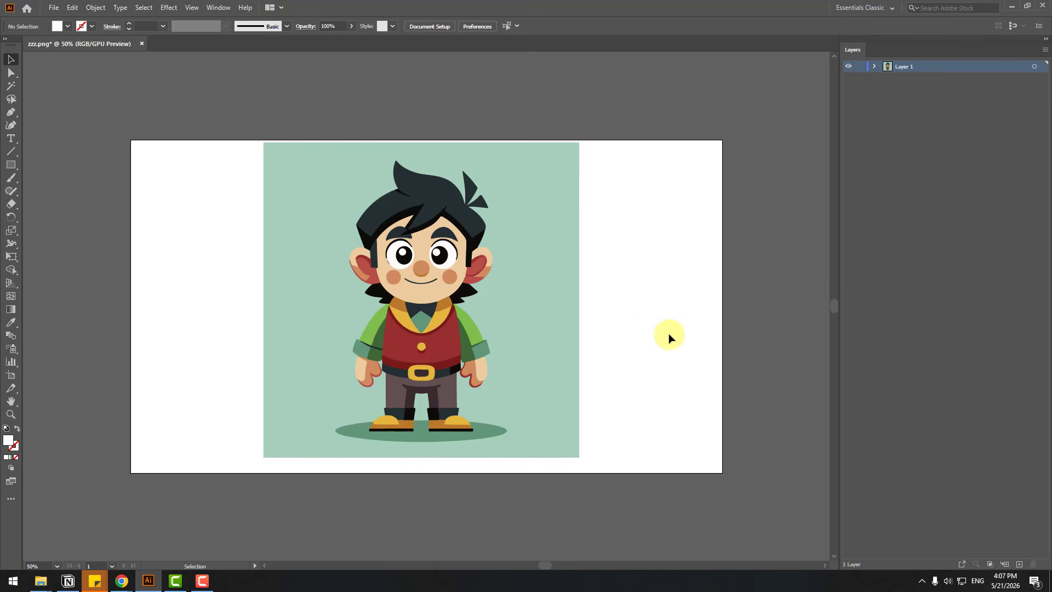
- Delete the pale green background, the ground shadow ellipse and the background patch between the character's legs
click(536, 182)
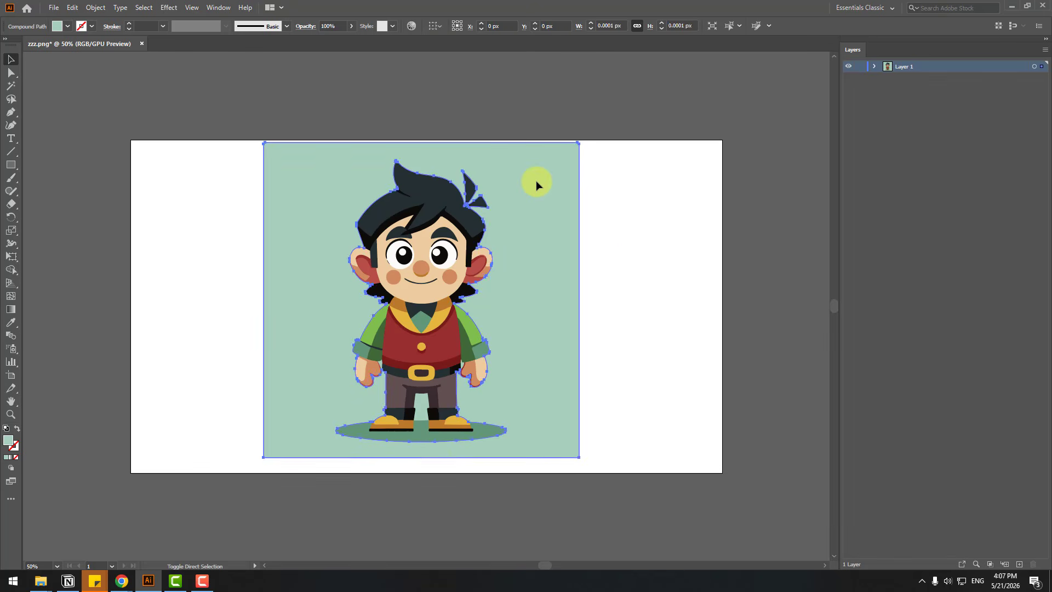
key(Delete)
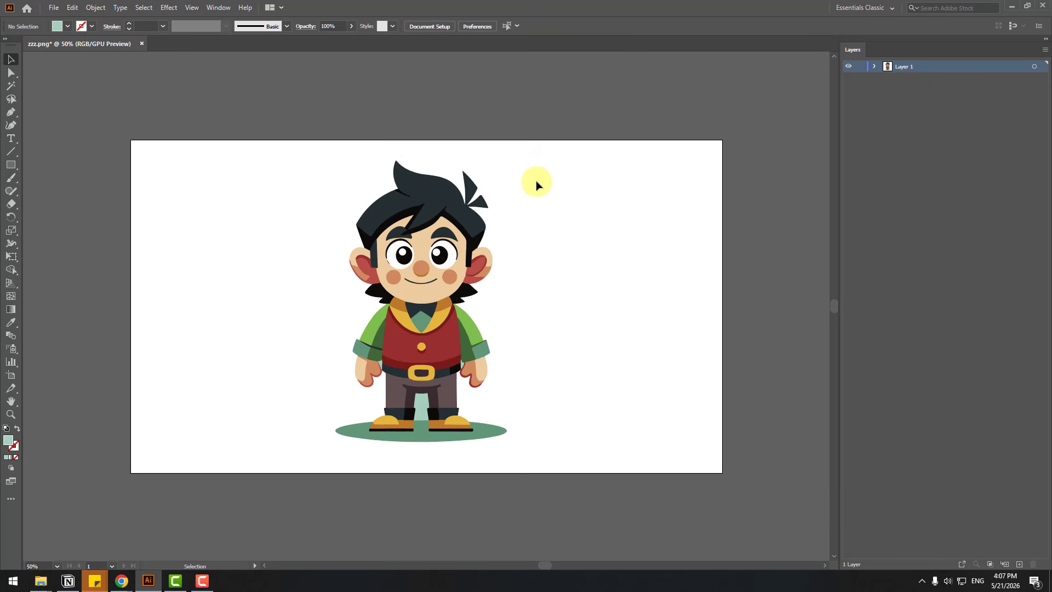
click(422, 437)
key(Delete)
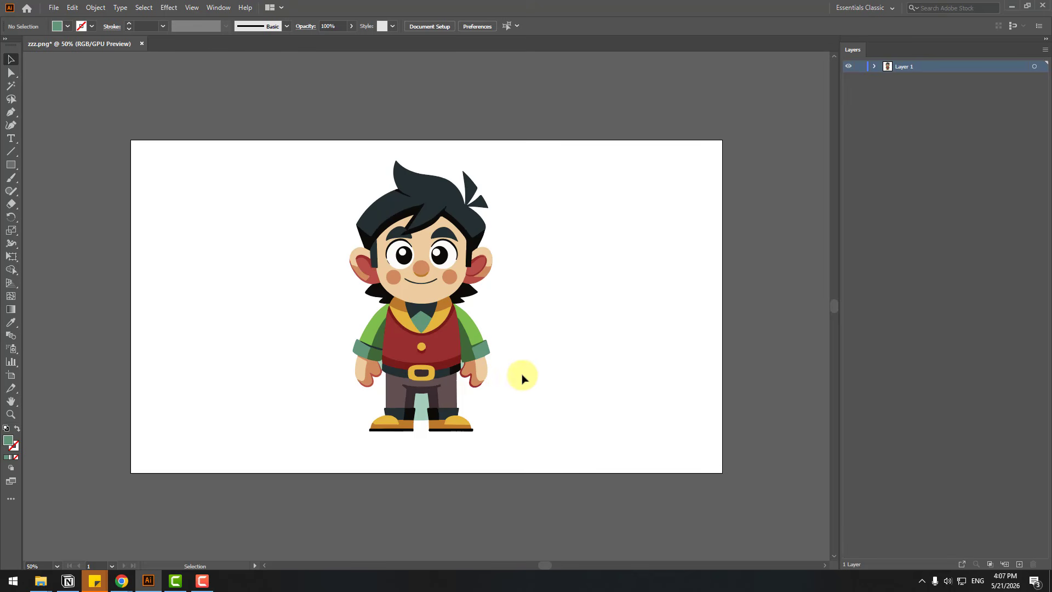
click(420, 404)
key(Delete)
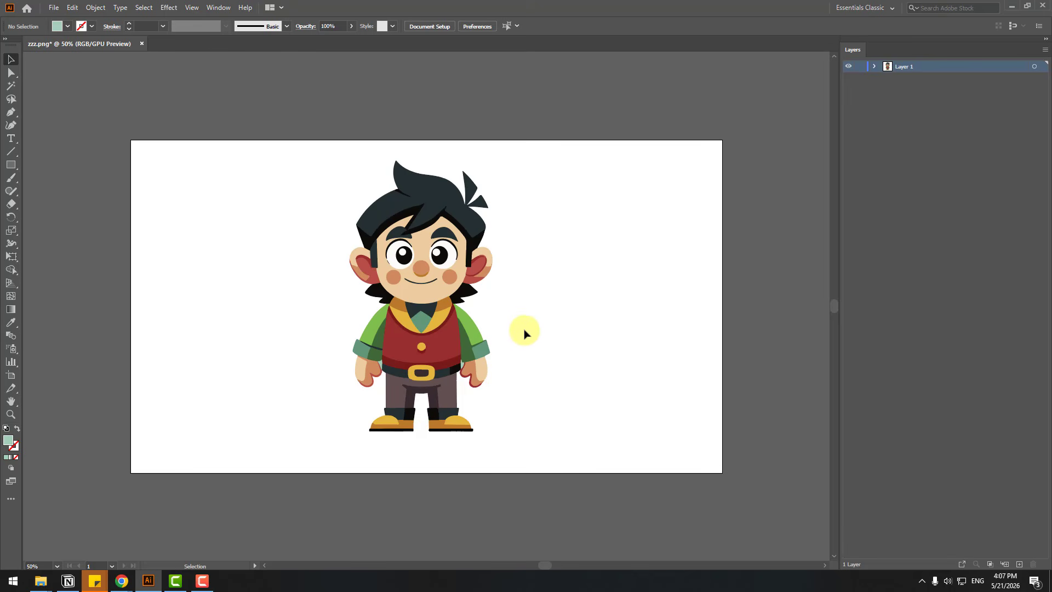
- Delete the two small leftover background patches between the character's hands and belt
key(ctrl+plus)
key(ctrl+plus)
key(ctrl+plus)
scroll(438, 308, down, 3)
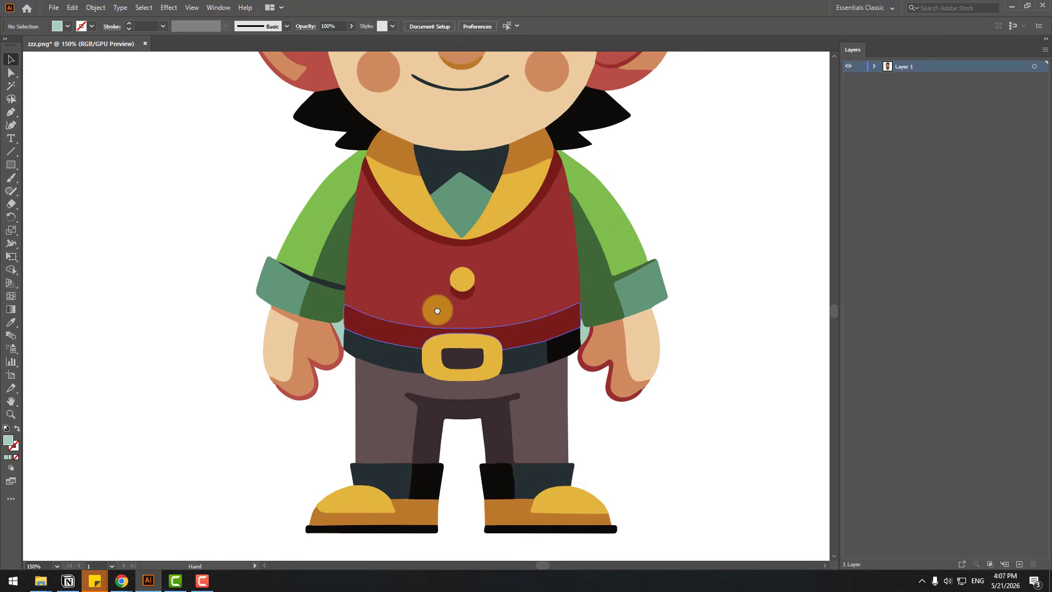
click(337, 330)
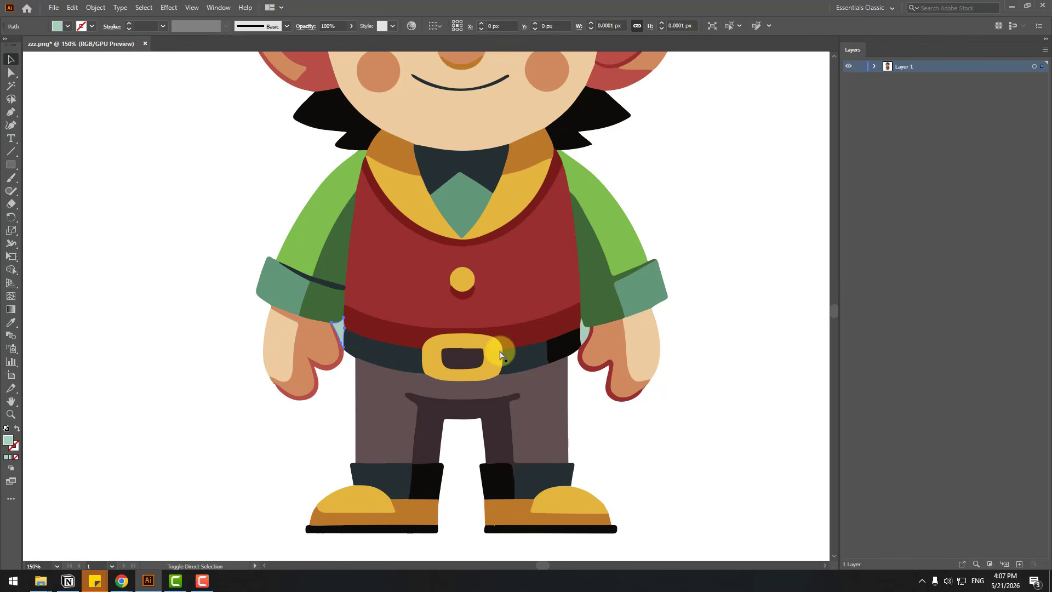
shift+click(586, 334)
key(Delete)
key(ctrl+minus)
key(ctrl+minus)
key(ctrl+minus)
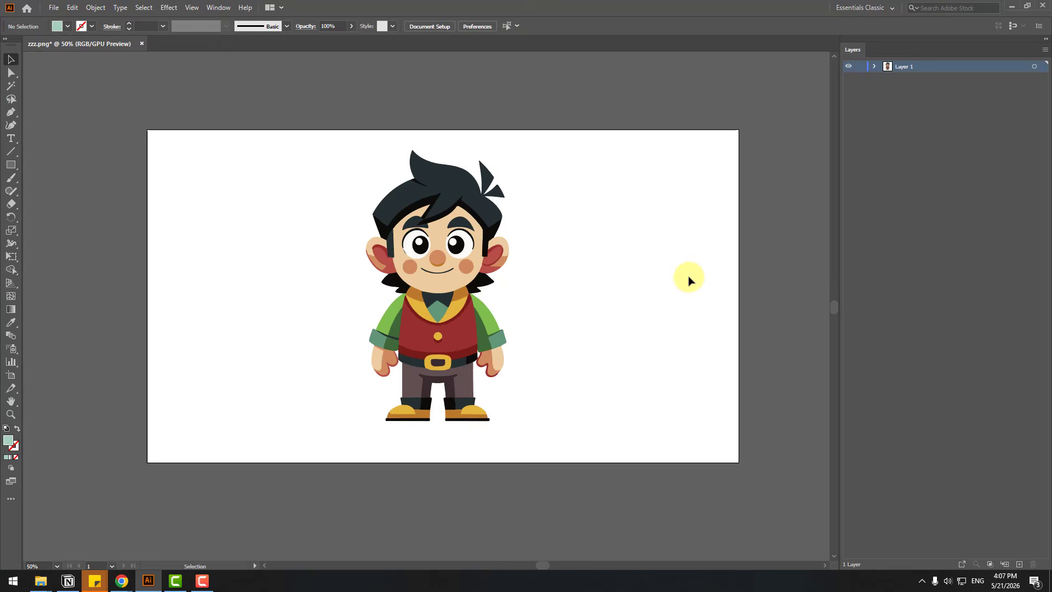
- Select all hand, cuff and sleeve shapes of the arm on the picture's left side and cut them from Layer 1
key(ctrl+plus)
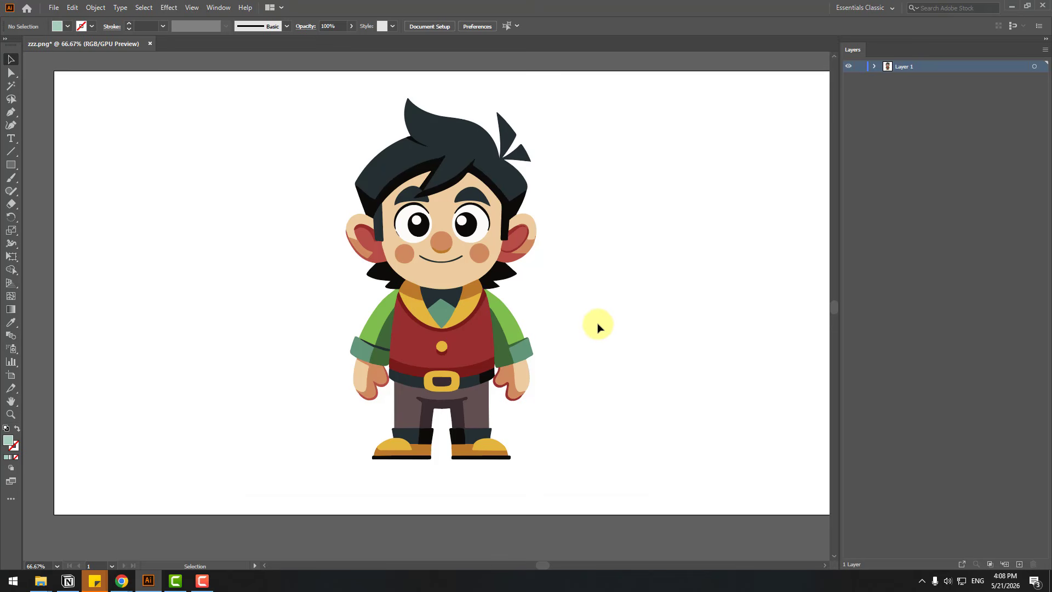
key(ctrl+plus)
key(ctrl+plus)
key(ctrl+plus)
scroll(305, 282, down, 2)
scroll(305, 282, left, 2)
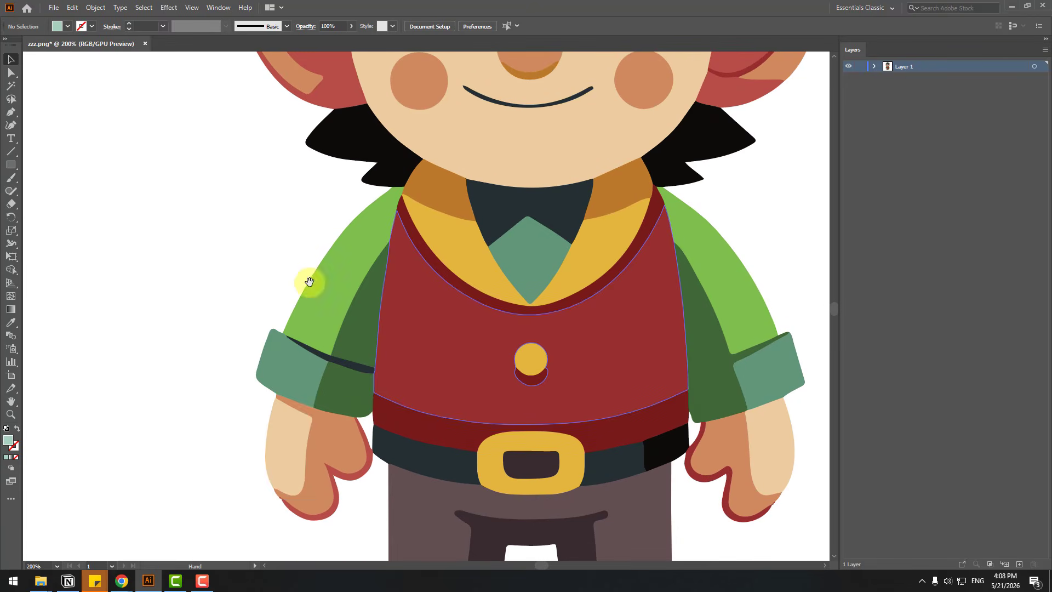
scroll(185, 450, down, 2)
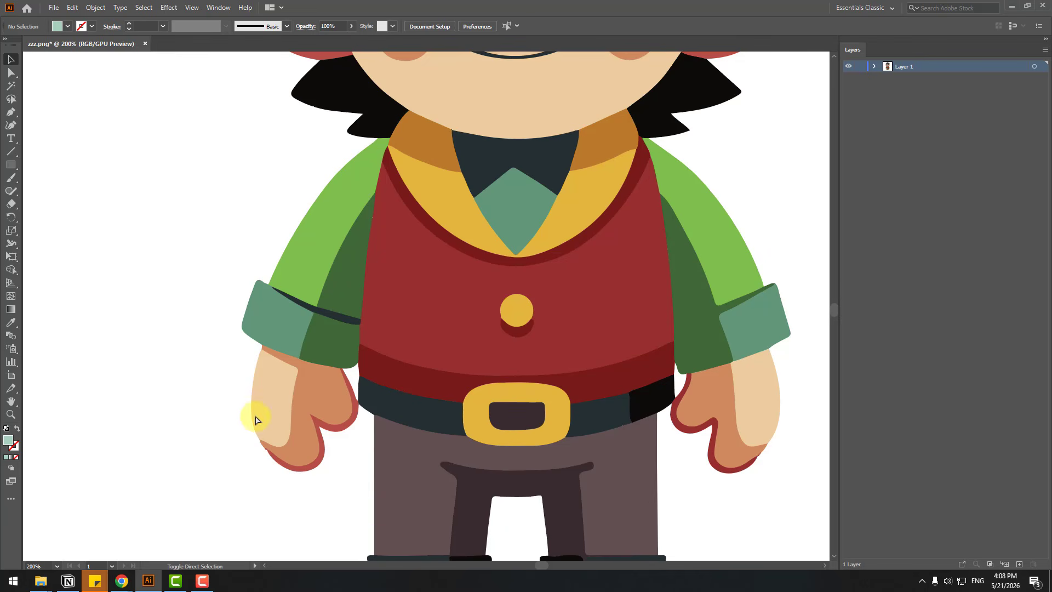
click(274, 400)
shift+click(321, 437)
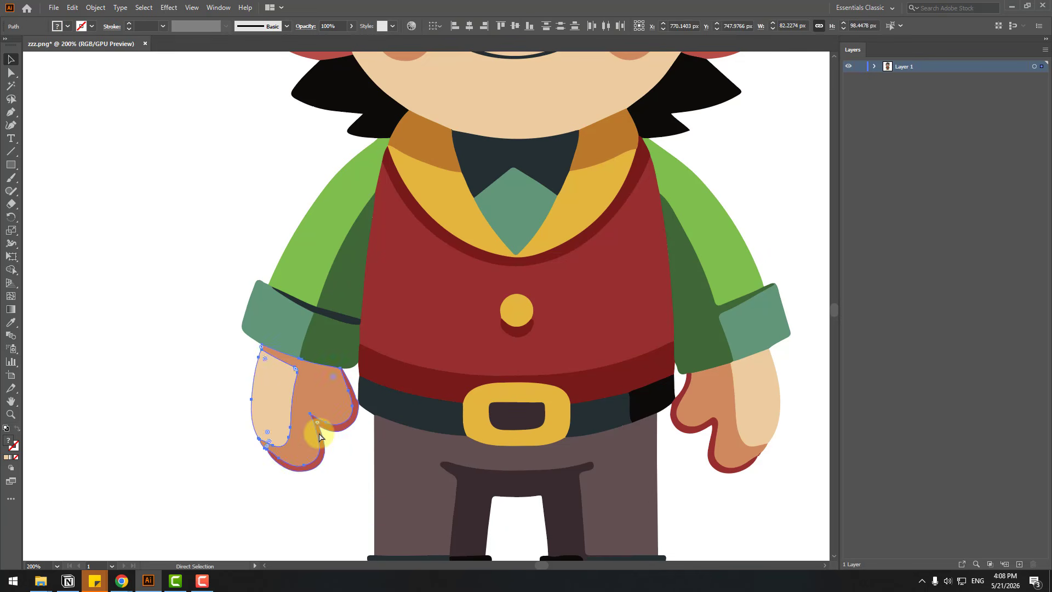
key(ctrl+equal)
key(ctrl+equal)
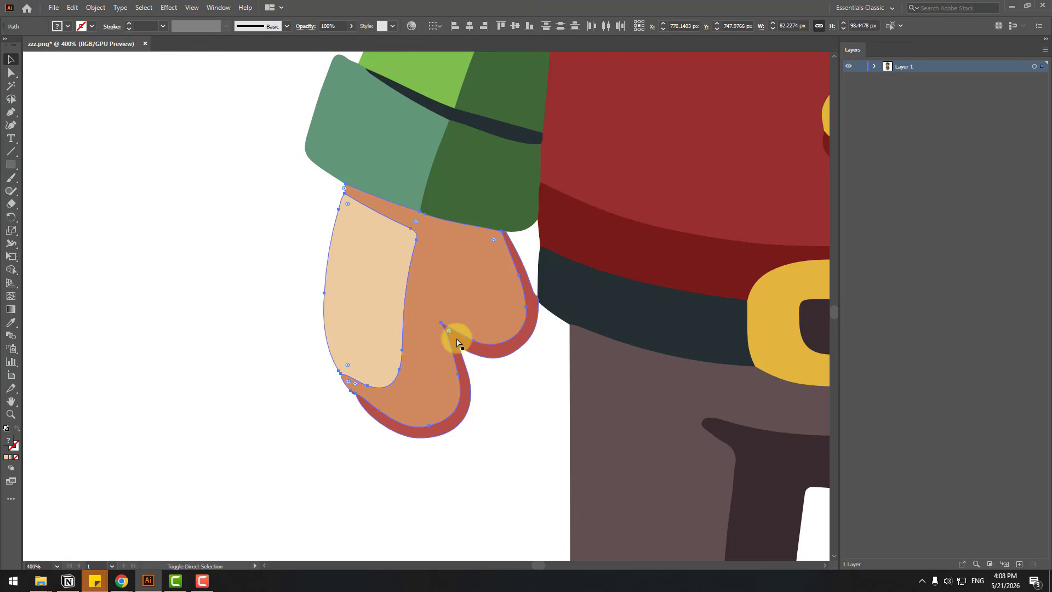
scroll(552, 277, up, 3)
scroll(552, 277, right, 2)
shift+click(298, 320)
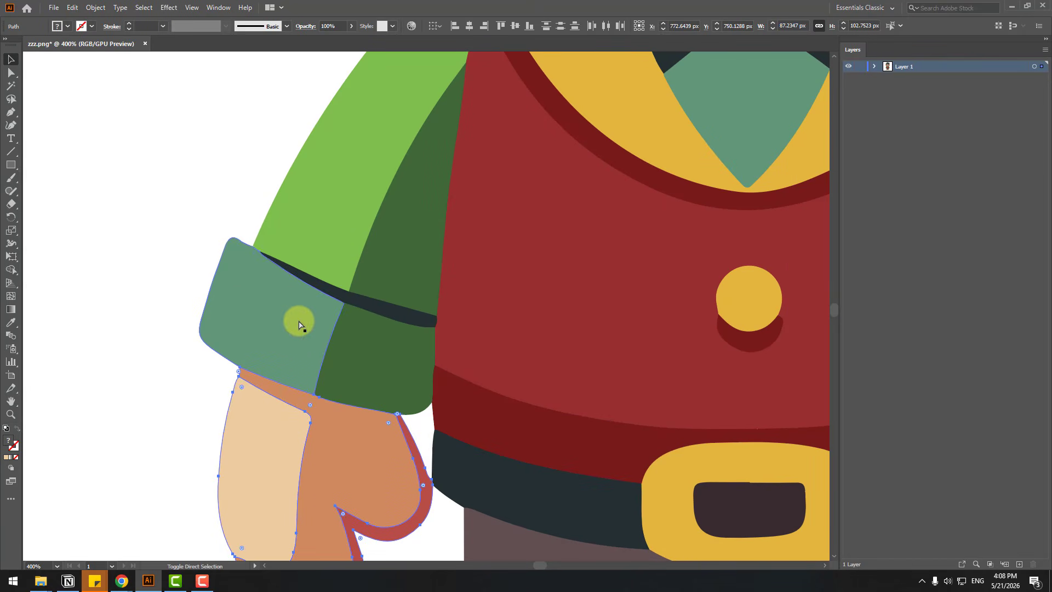
shift+click(339, 340)
shift+click(350, 200)
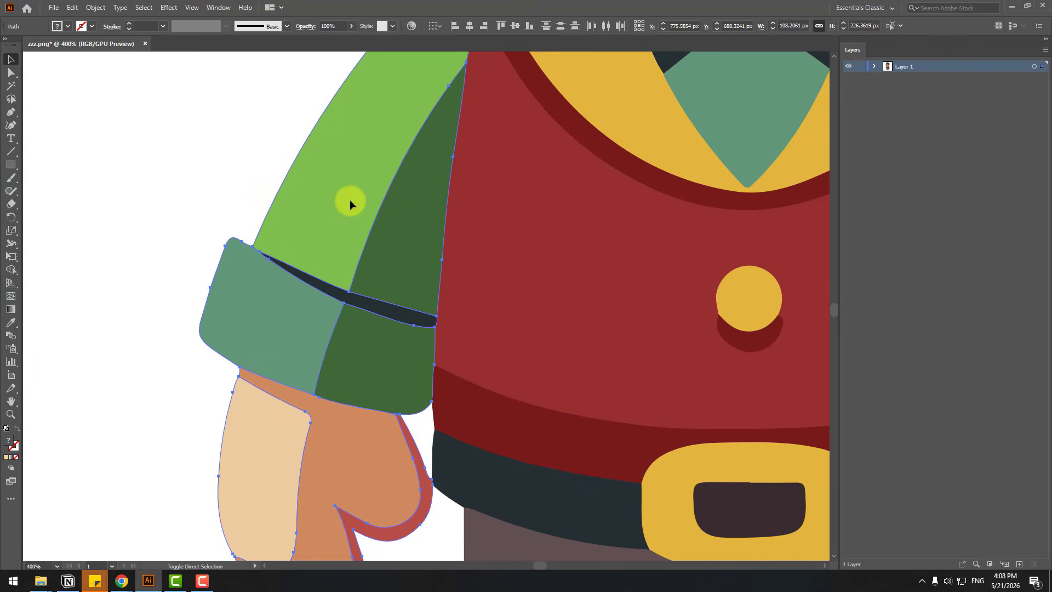
key(ctrl+minus)
key(ctrl+minus)
scroll(351, 307, right, 2)
drag(351, 307, 260, 282)
key(ctrl+z)
key(v)
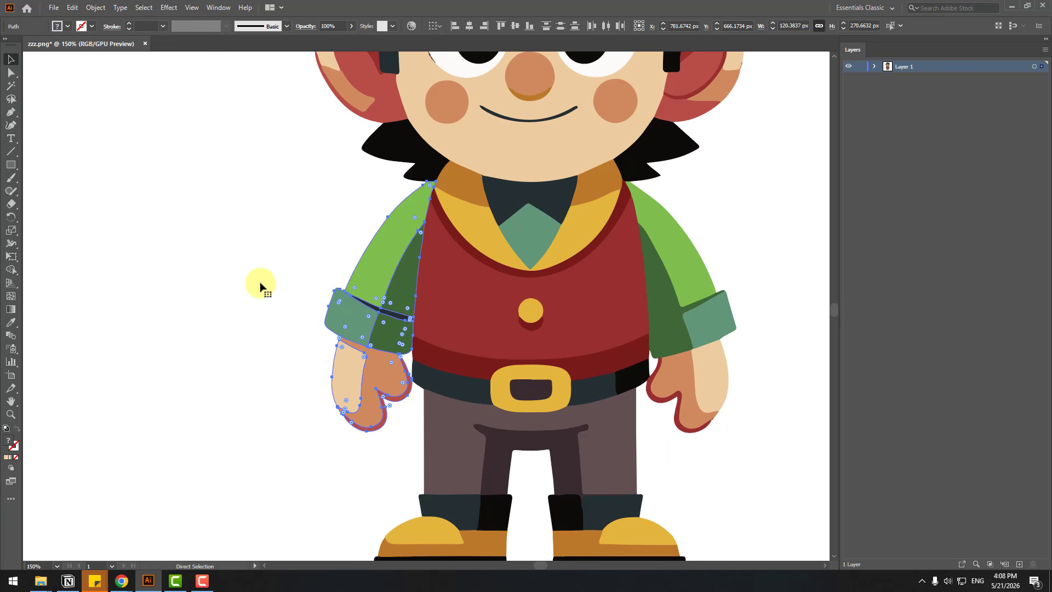
key(Delete)
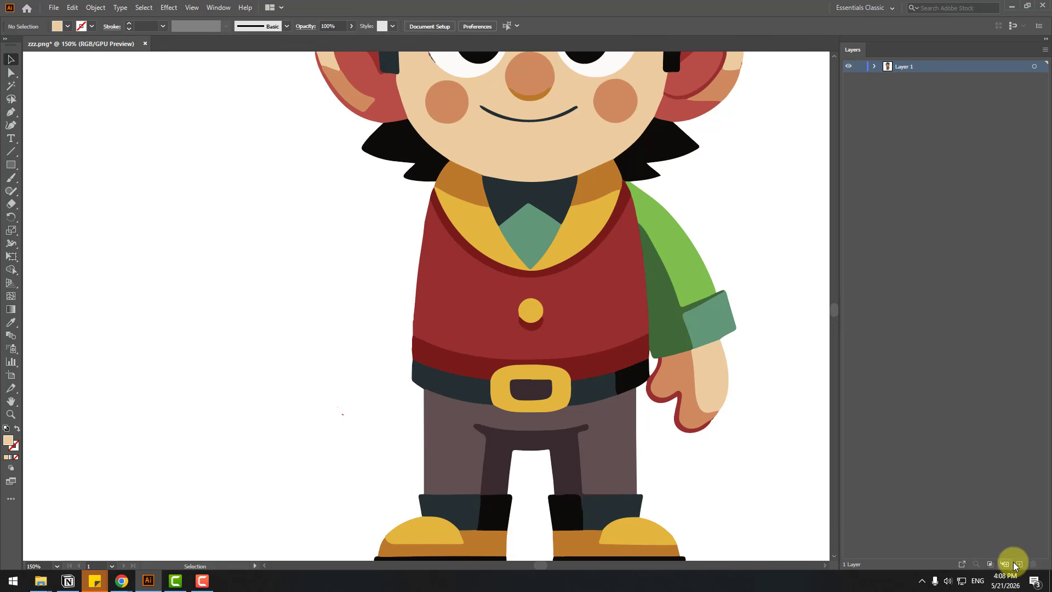
- Create a new layer named hand_left above Layer 1
double_click(896, 69)
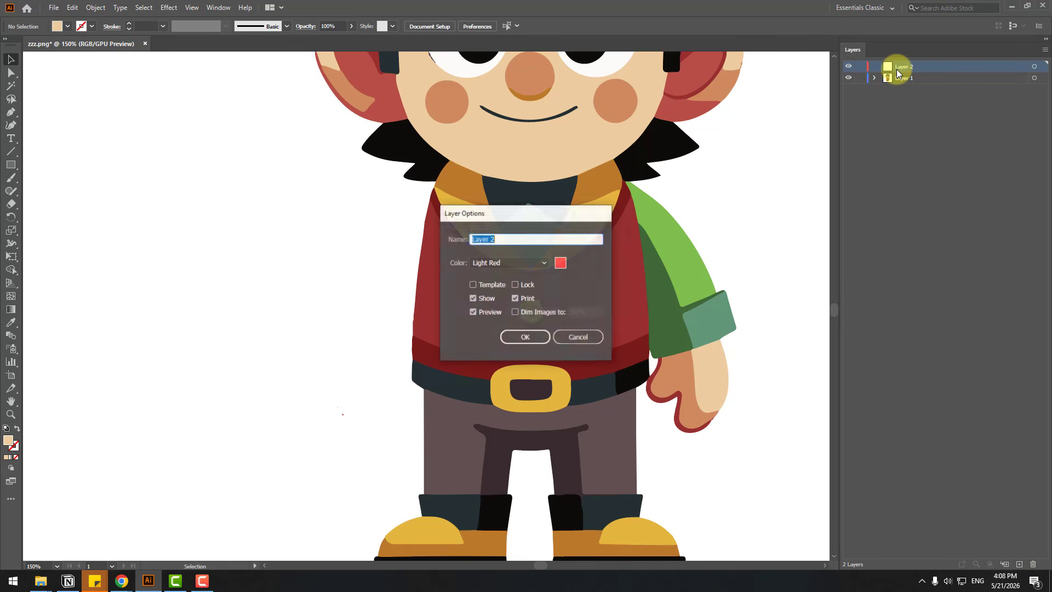
text(hand_left)
key(Return)
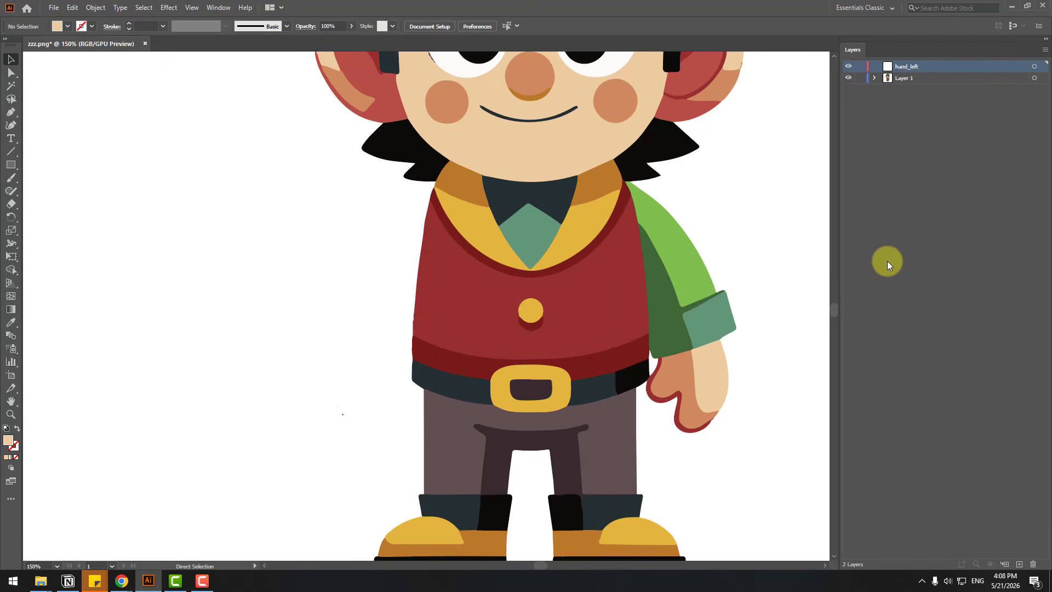
- Paste the cut arm in place on the hand_left layer and move it about 220 px left, clear of the torso
key(ctrl+v)
drag(383, 244, 191, 243)
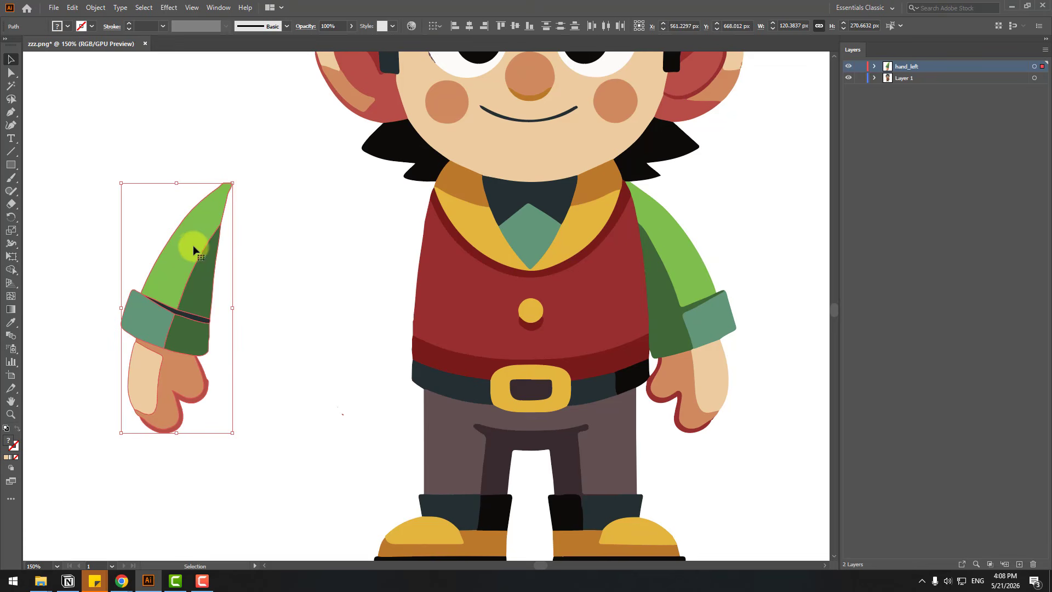
click(326, 257)
scroll(438, 313, right, 2)
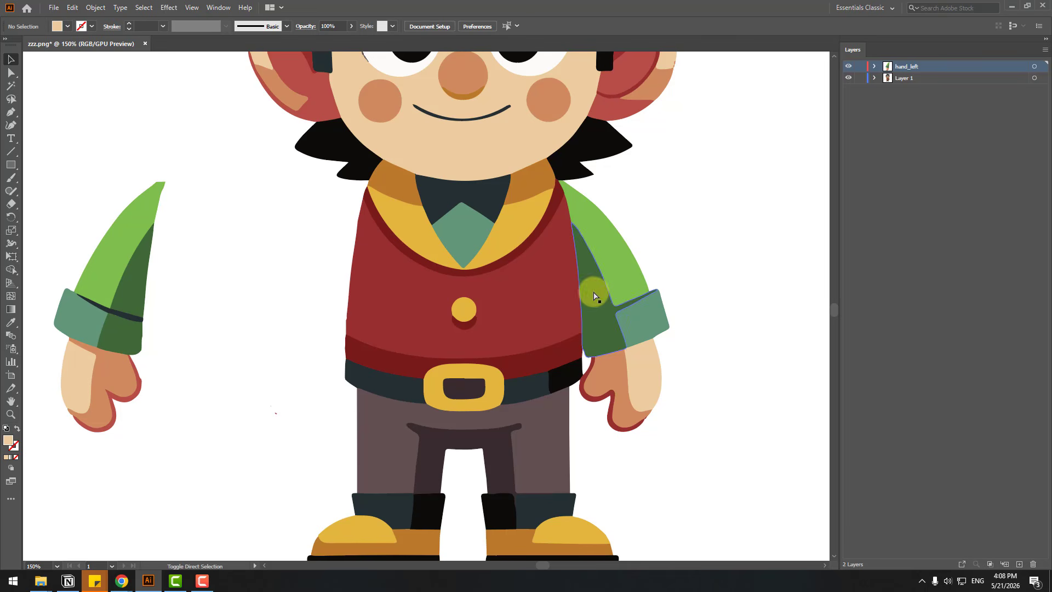
- Select all sleeve, cuff and hand shapes of the remaining arm and cut them from Layer 1
click(601, 241)
key(ctrl+plus)
key(ctrl+plus)
key(ctrl+plus)
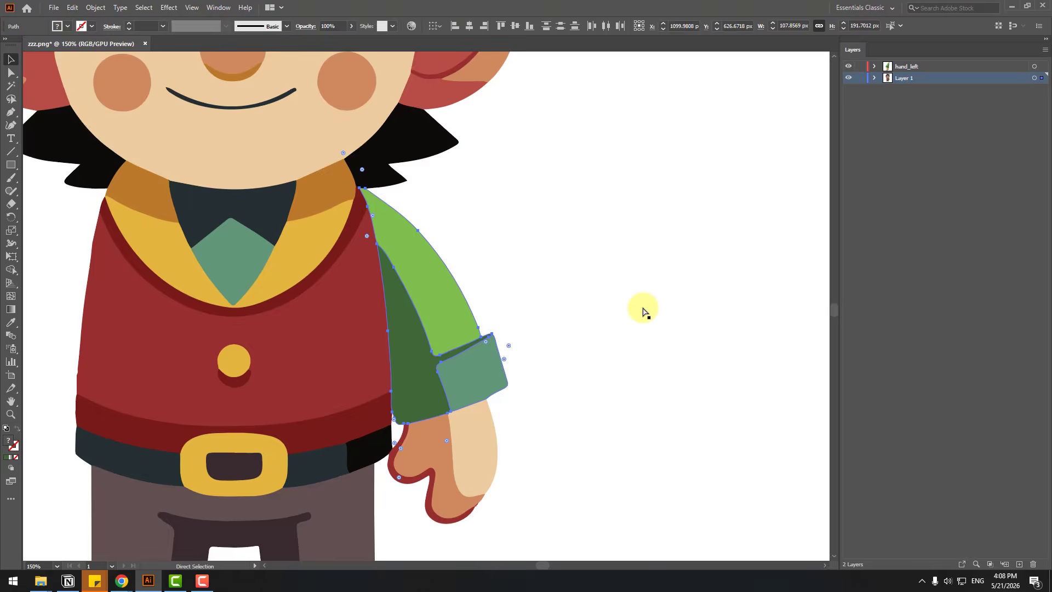
drag(626, 283, 599, 137)
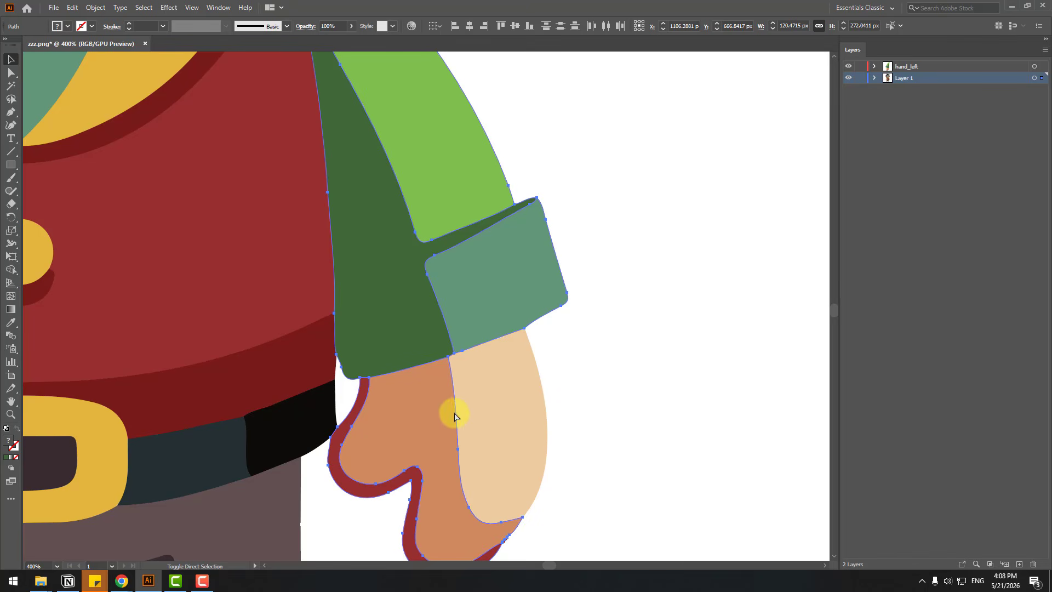
shift+click(497, 396)
key(ctrl+minus)
key(ctrl+minus)
key(ctrl+minus)
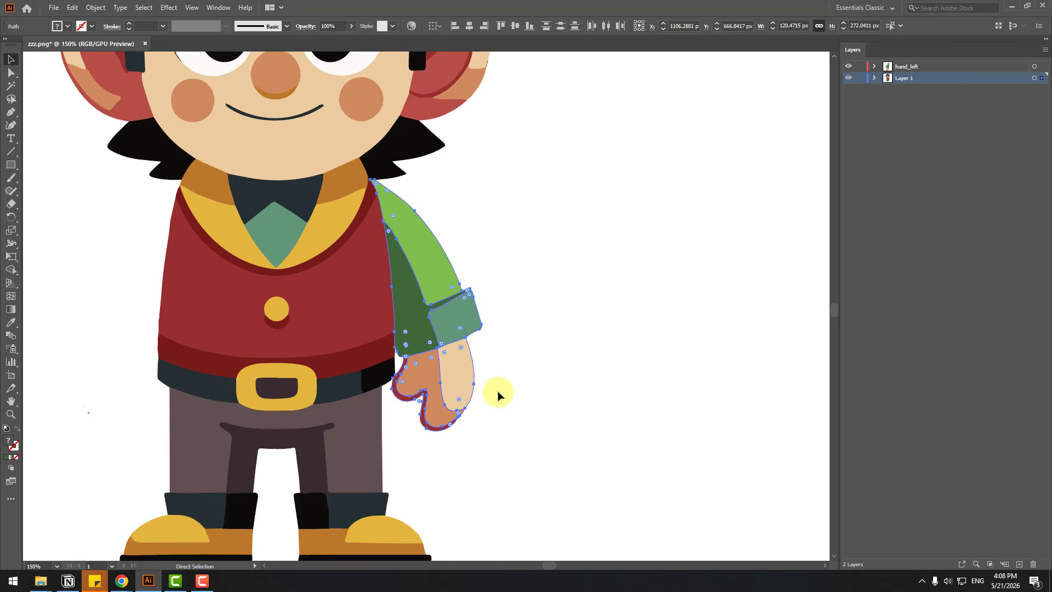
key(Delete)
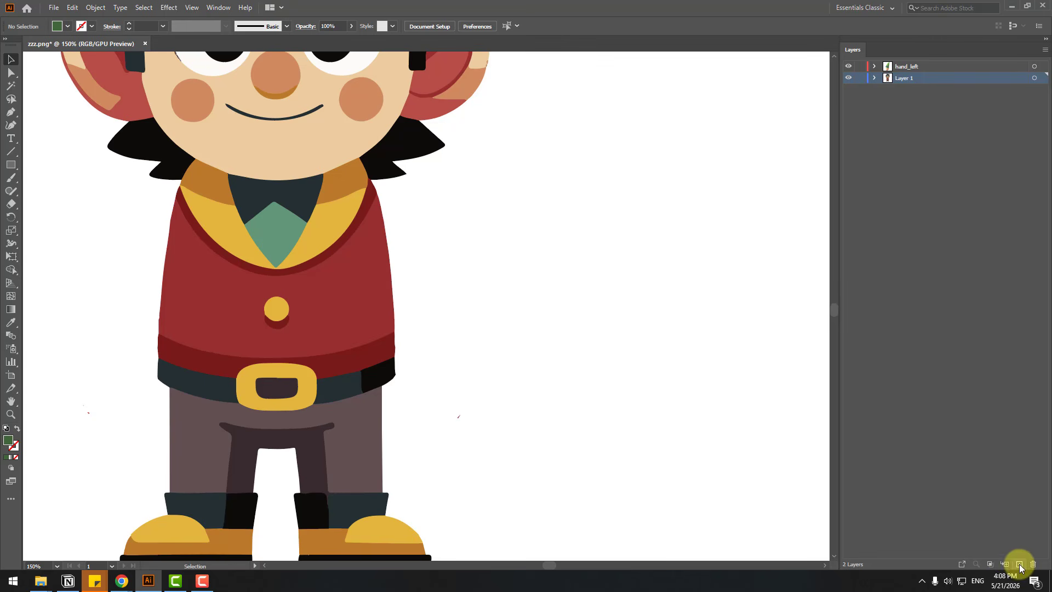
- Create a new layer named hand_right directly above Layer 1
click(1020, 566)
double_click(901, 81)
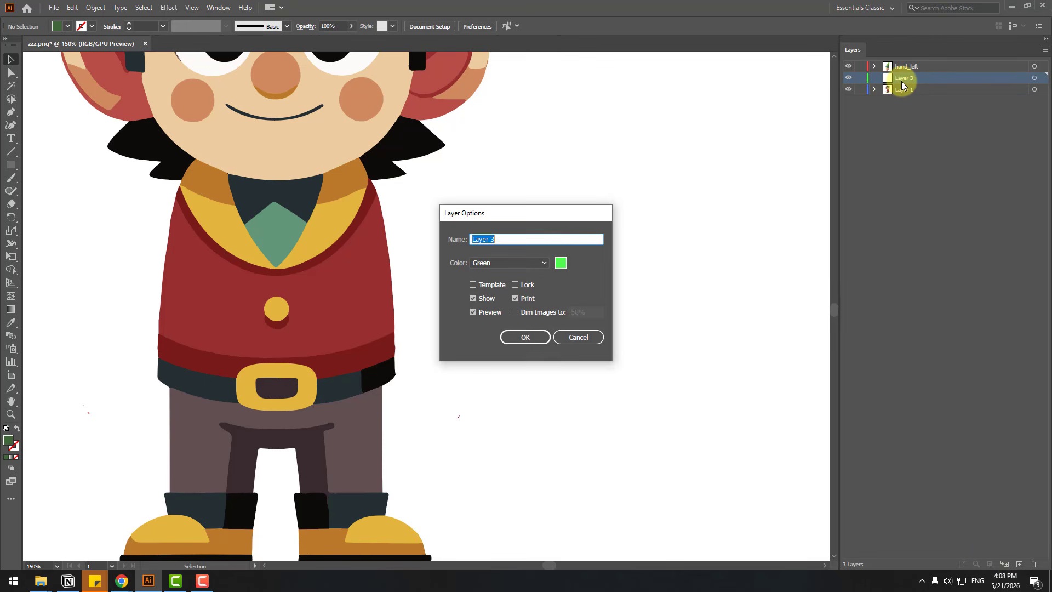
text(hand_right)
key(Return)
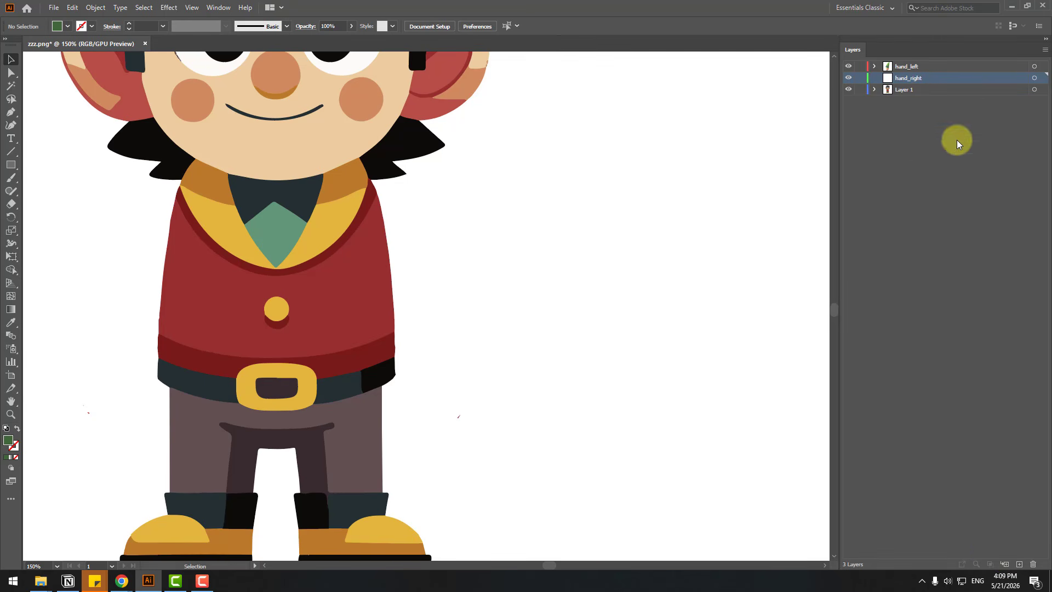
- Paste the second arm in place on the hand_right layer and move it about 195 px right, away from the torso
key(ctrl+f)
scroll(659, 305, left, 6)
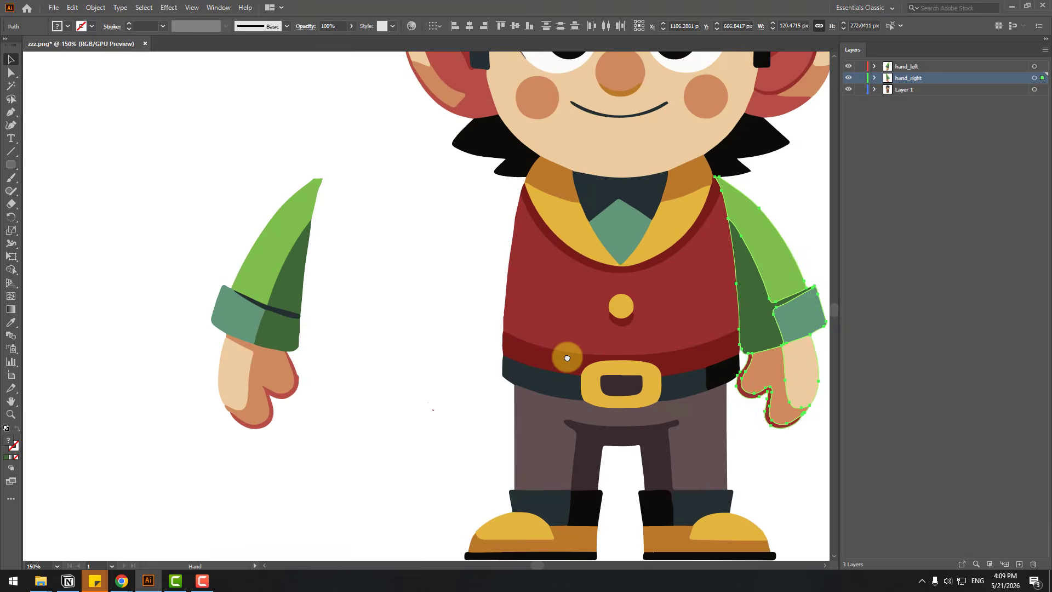
scroll(563, 357, right, 3)
drag(576, 253, 756, 253)
scroll(498, 319, right, 3)
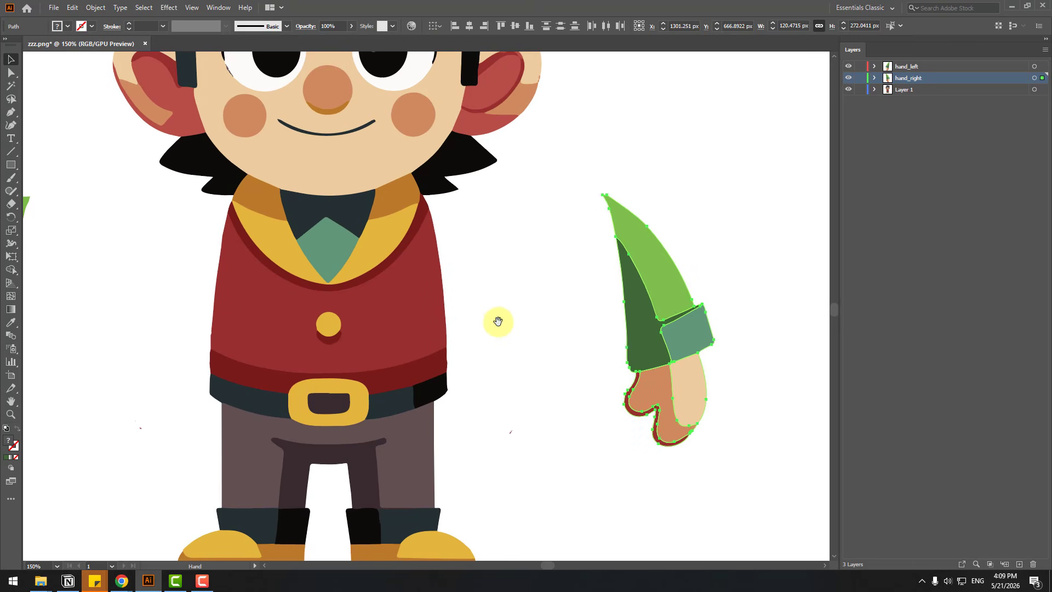
click(588, 236)
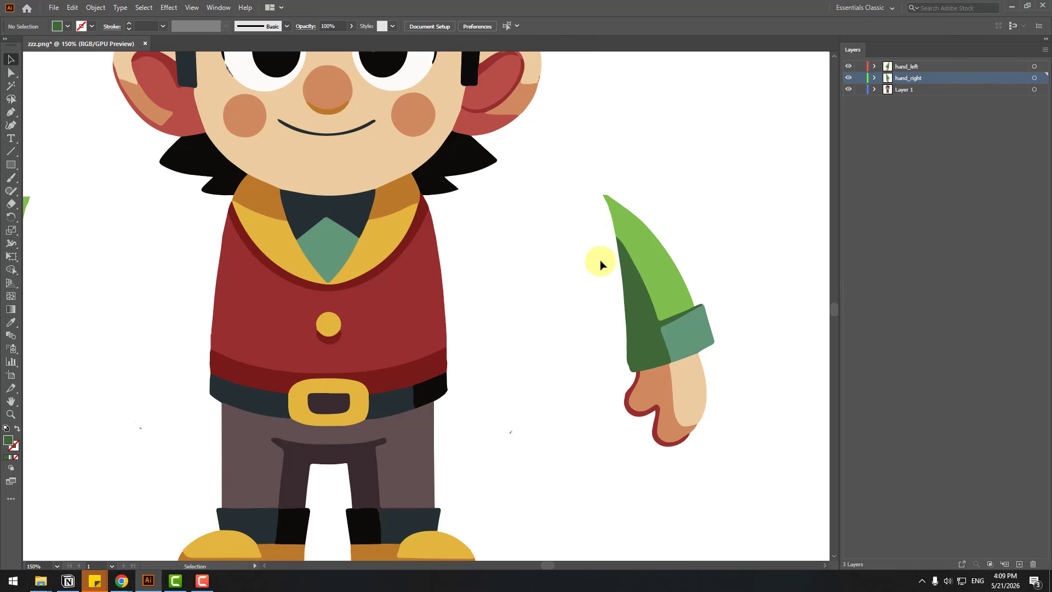
scroll(559, 277, left, 5)
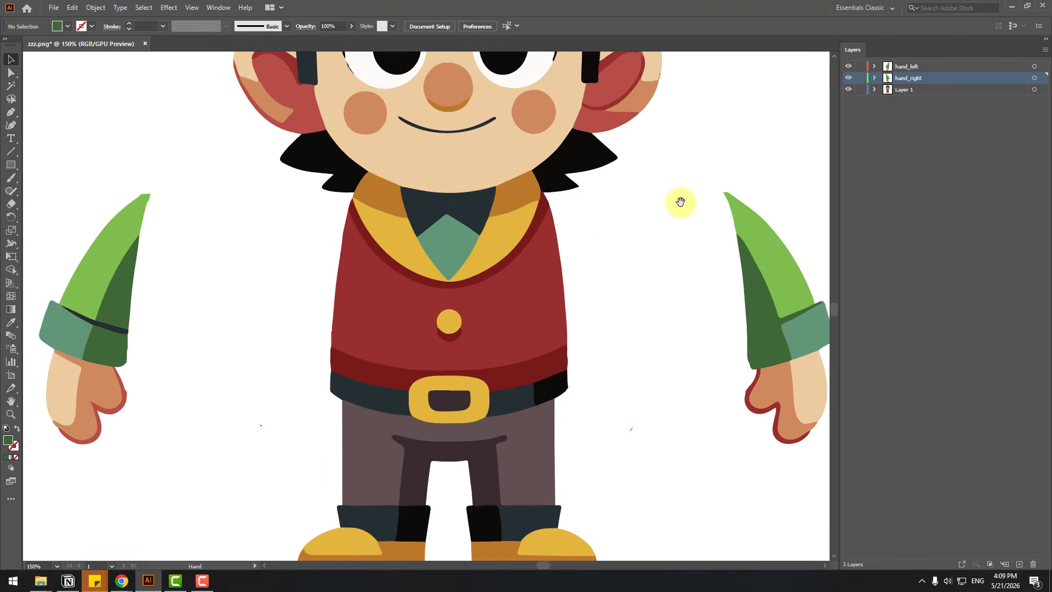
- Select the collar, vest, button, belt and buckle shapes of the torso and try cutting them from Layer 1
scroll(657, 241, up, 3)
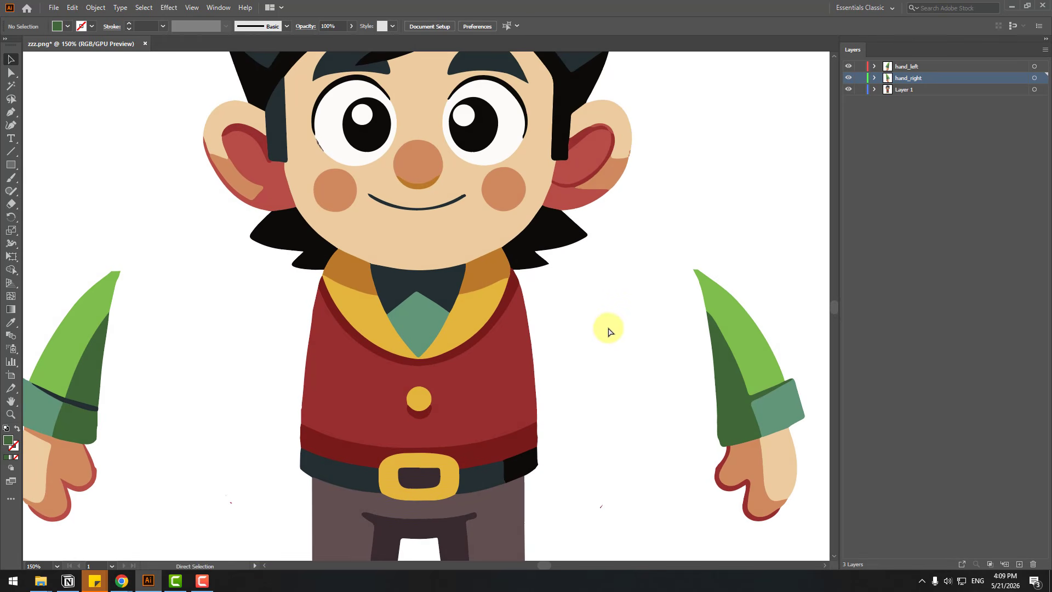
click(345, 274)
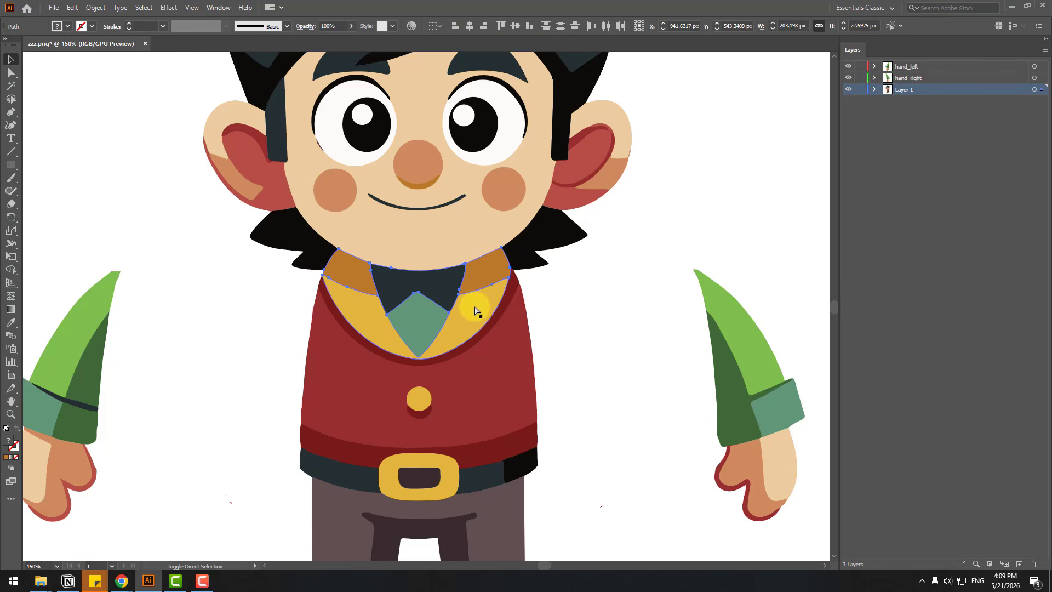
shift+click(327, 307)
shift+click(321, 345)
shift+click(432, 406)
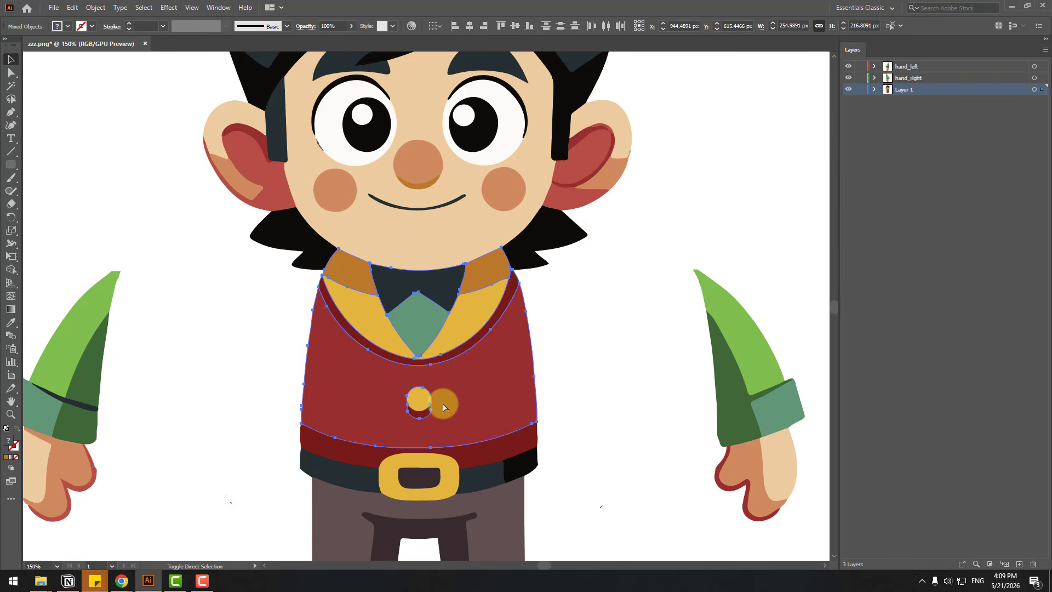
shift+click(419, 396)
shift+click(389, 446)
shift+click(343, 472)
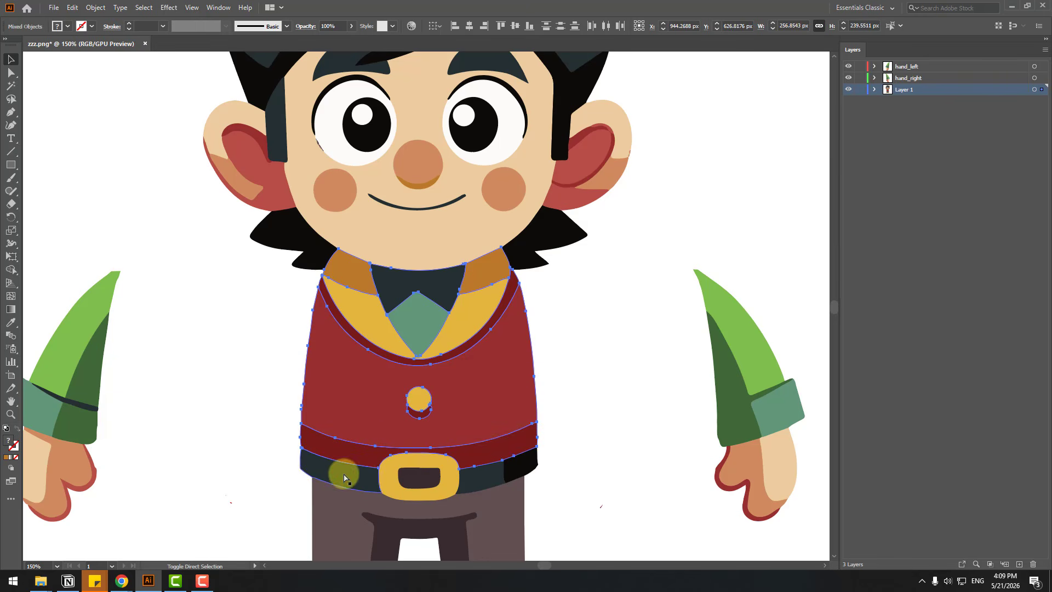
shift+click(387, 475)
shift+click(415, 479)
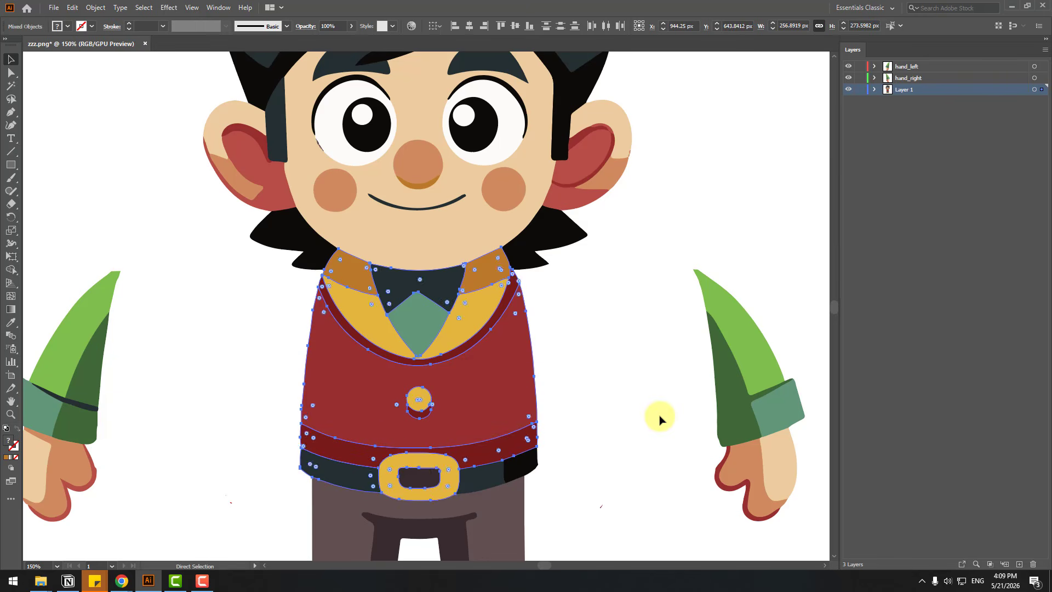
key(Delete)
key(ctrl+z)
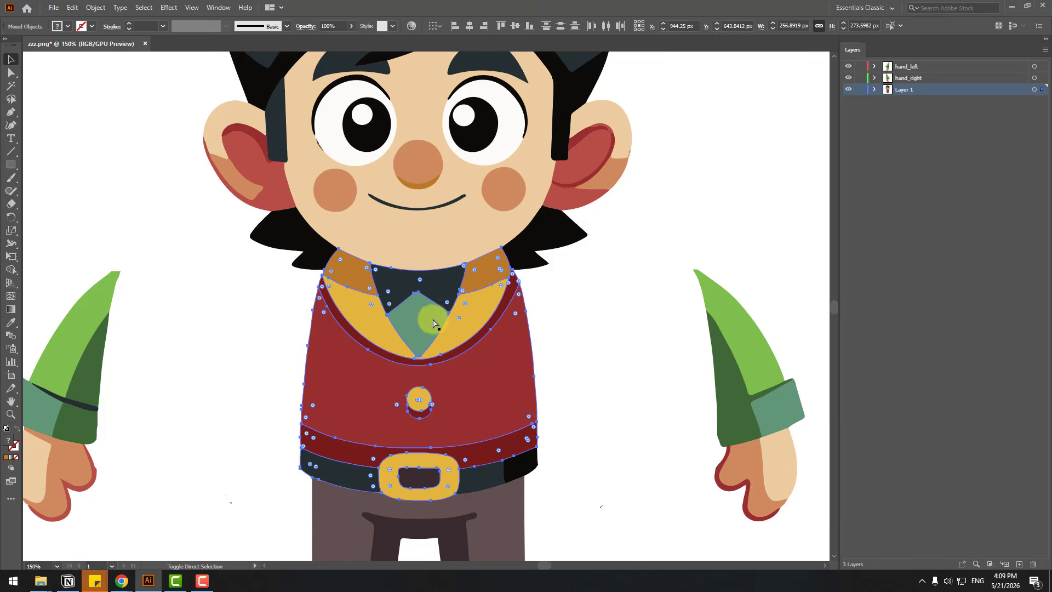
- Add the missed green shirt piece and black belt end to the selection and cut the whole torso from Layer 1
key(Delete)
key(ctrl+z)
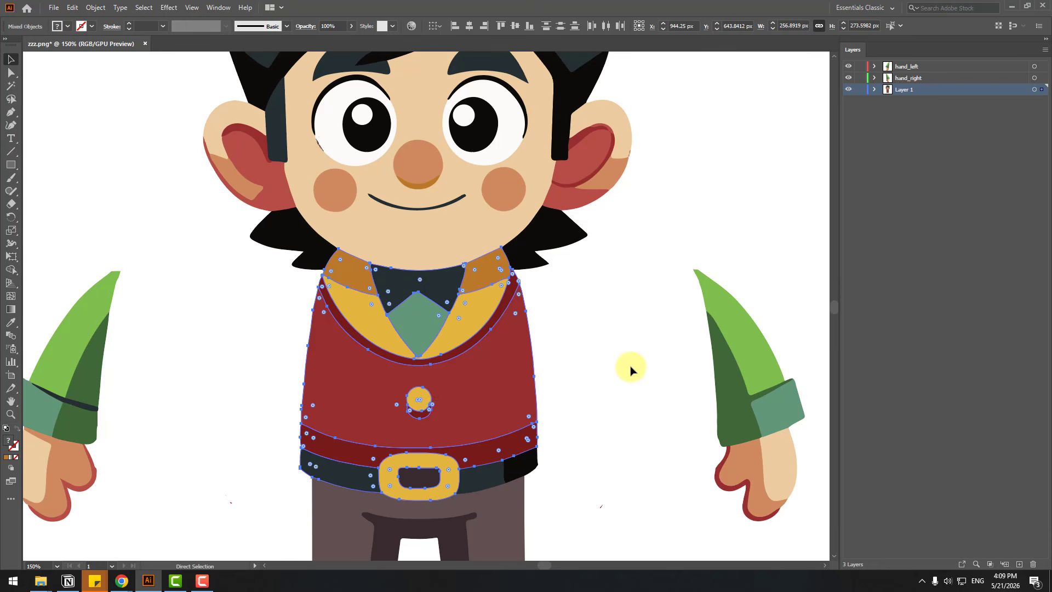
key(Delete)
key(ctrl+z)
key(Delete)
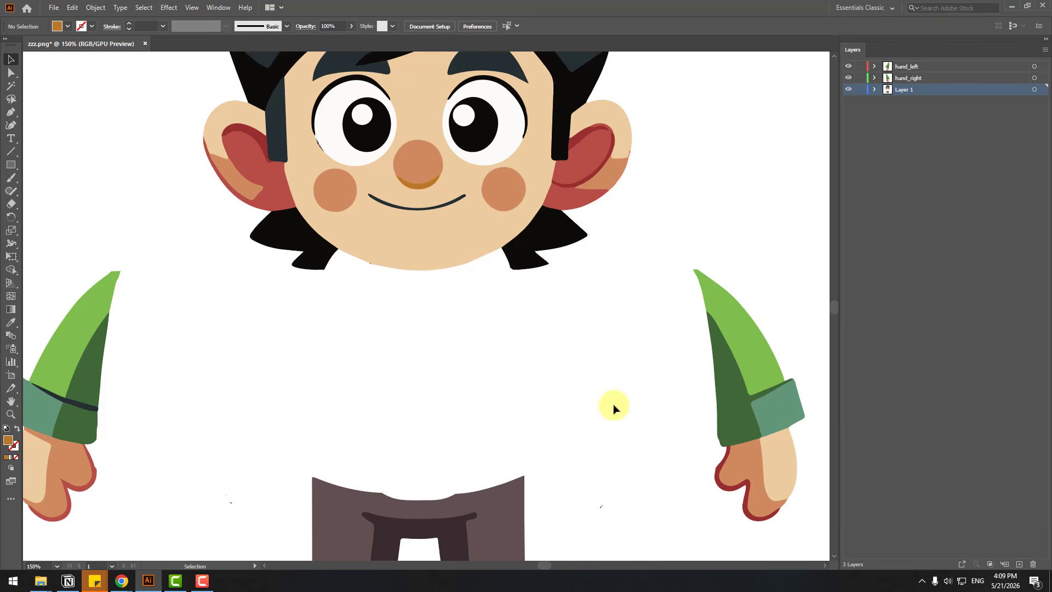
key(ctrl+z)
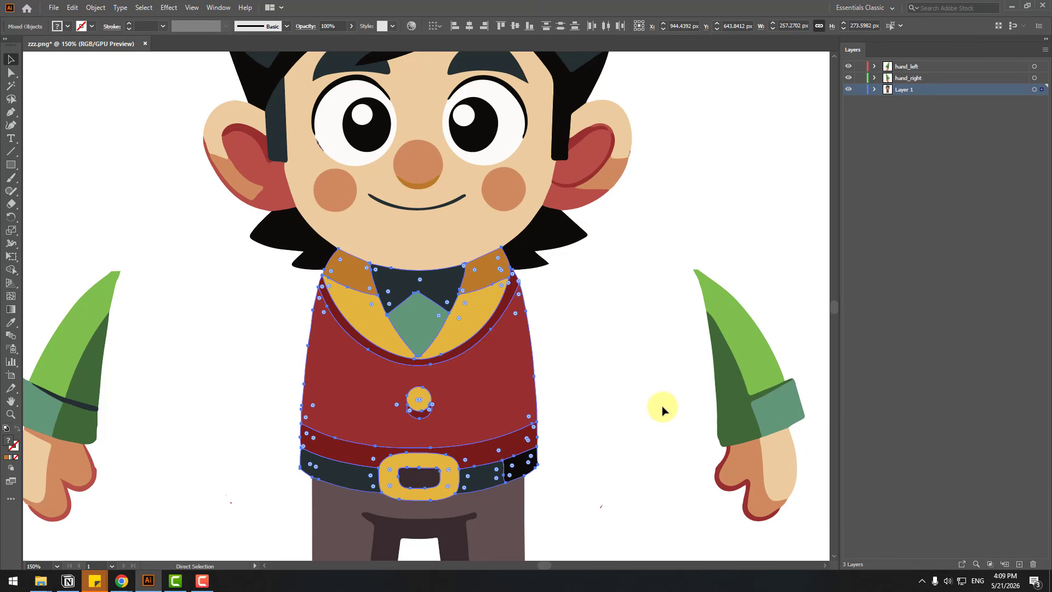
key(Delete)
- Create a new layer named body directly above Layer 1 and paste the cut torso in place on it
click(1019, 564)
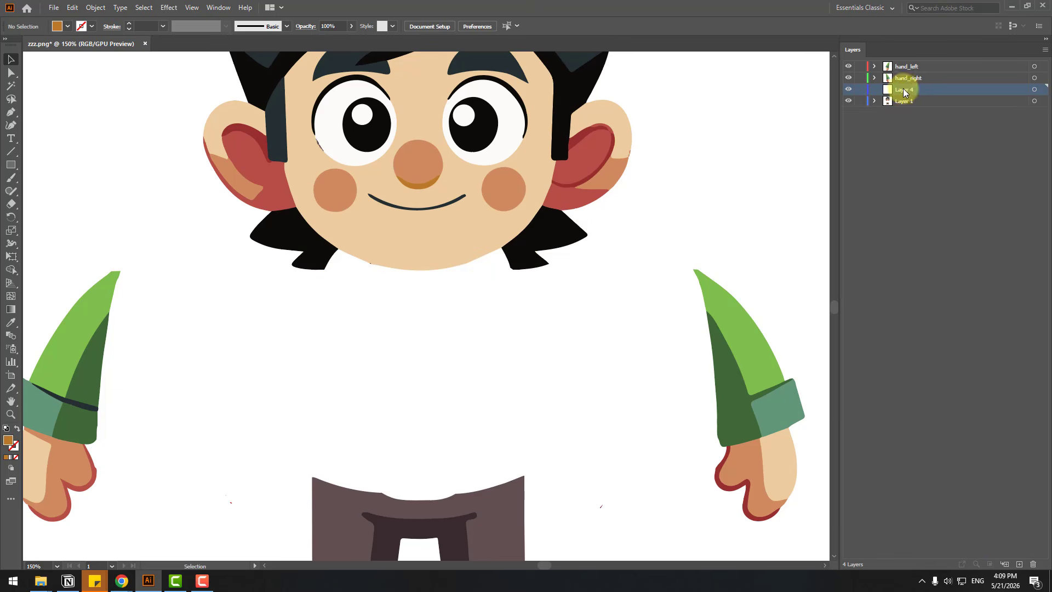
double_click(904, 89)
text(body)
key(Return)
key(ctrl+f)
key(ctrl+minus)
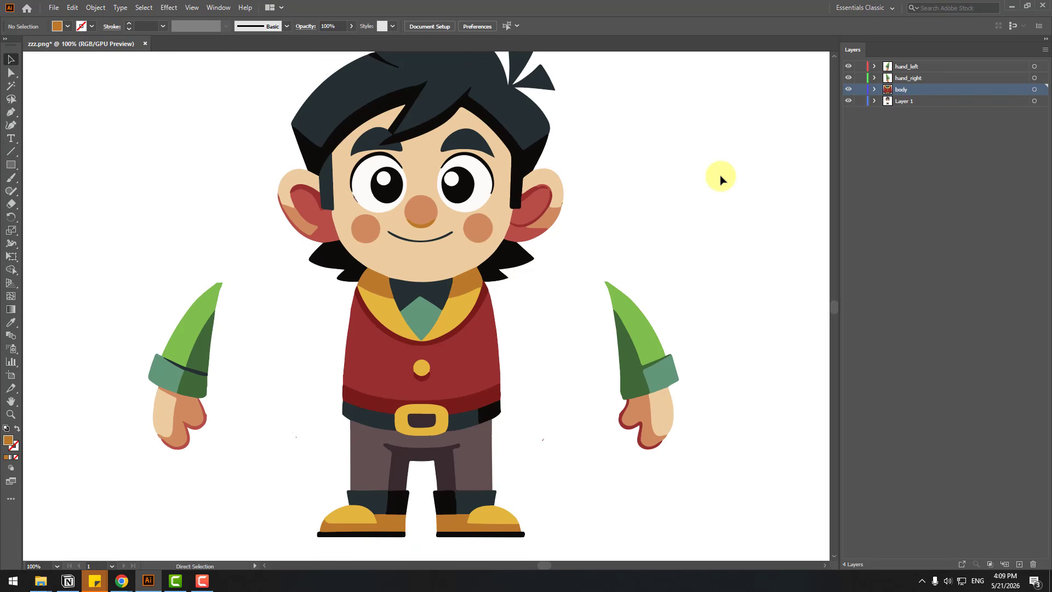
- Hide the body, hand_right and hand_left layers
click(848, 90)
click(848, 78)
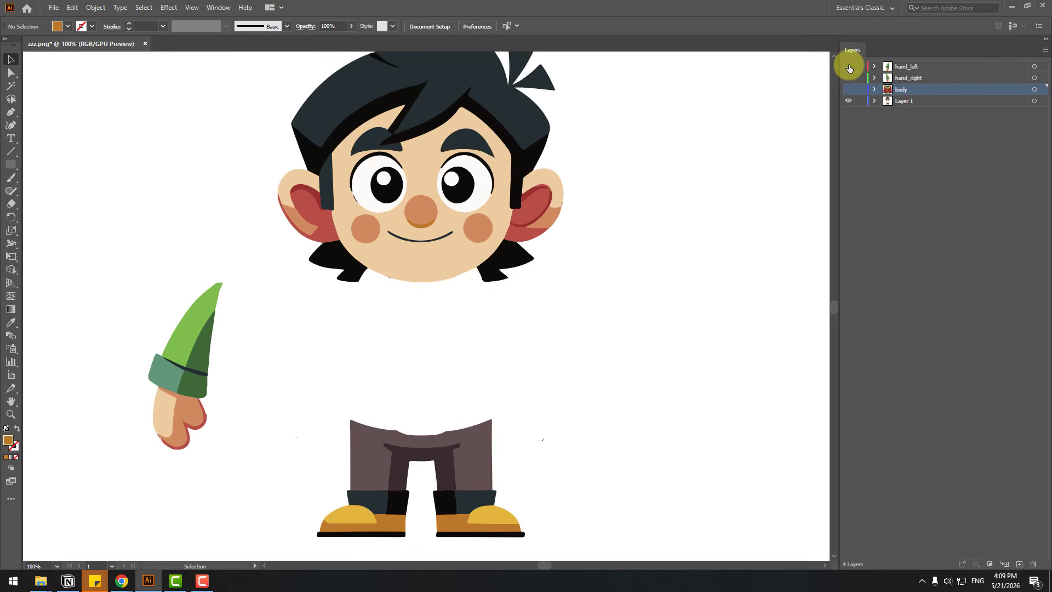
click(848, 66)
- Select all outer and inner shapes of the left ear and cut them from Layer 1
key(ctrl+plus)
key(ctrl+plus)
key(ctrl+plus)
drag(91, 400, 418, 328)
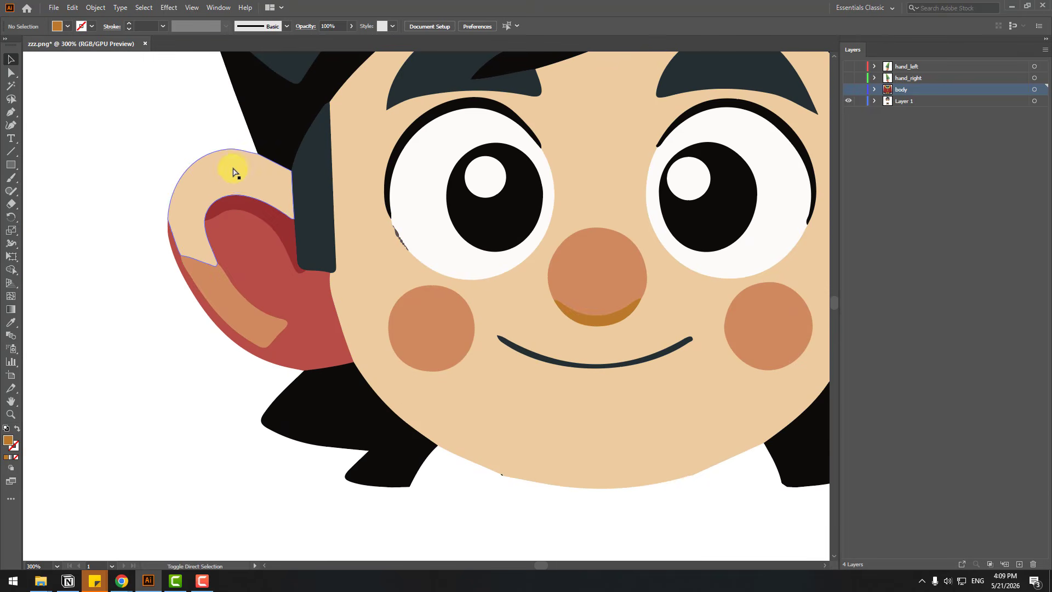
click(230, 205)
shift+click(244, 237)
shift+click(219, 277)
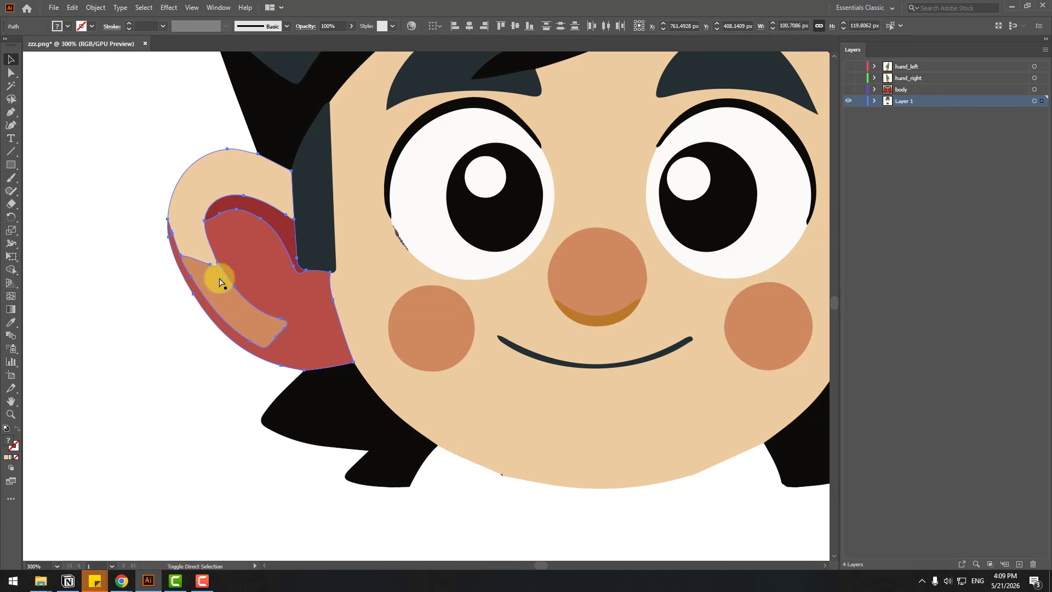
shift+click(284, 323)
key(ctrl+x)
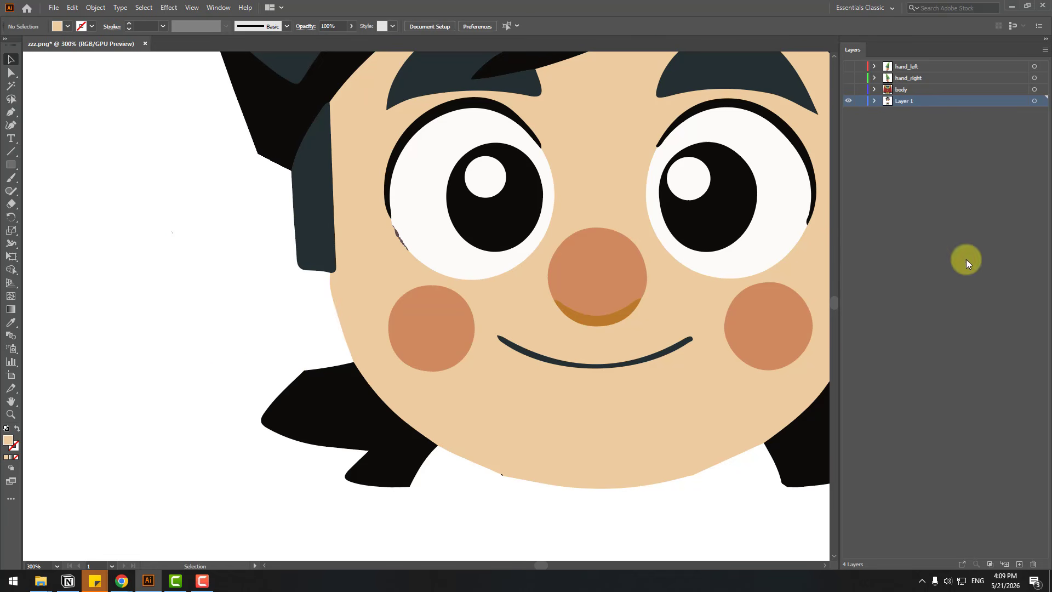
- Paste the cut ear in place on a new layer named left_ear above Layer 1 and hide that layer
click(1019, 563)
key(ctrl+f)
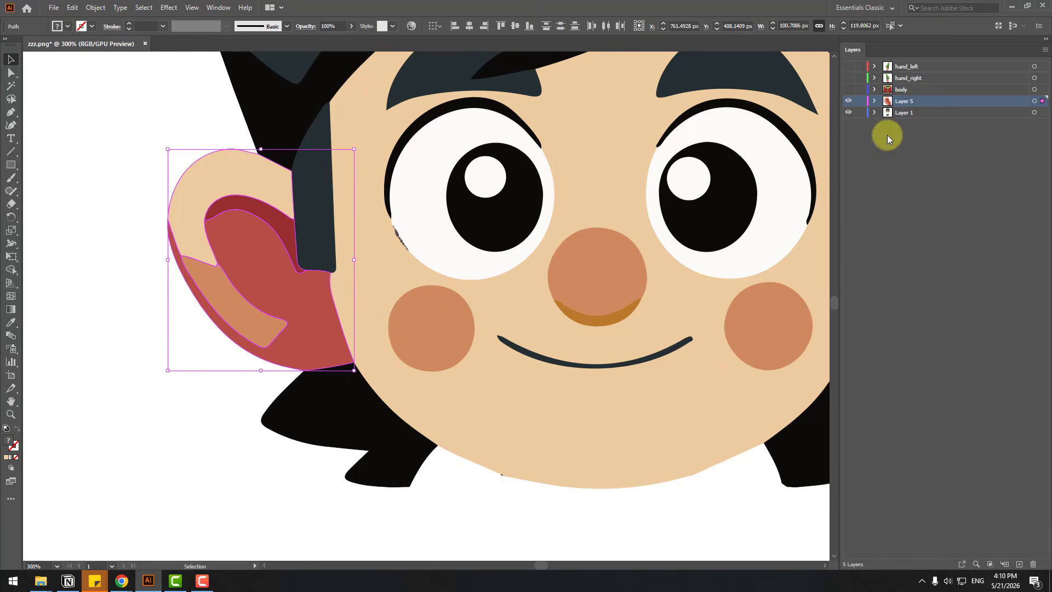
double_click(904, 101)
key(Return)
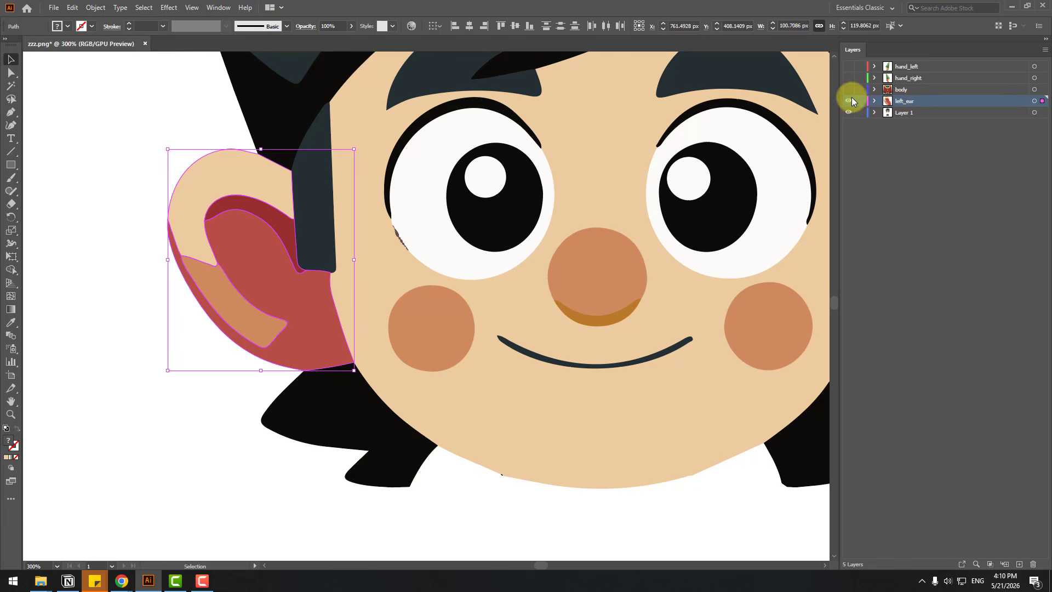
click(848, 101)
- Select the skin, red and orange shapes of the right ear and try cutting them from Layer 1
drag(766, 355, 328, 386)
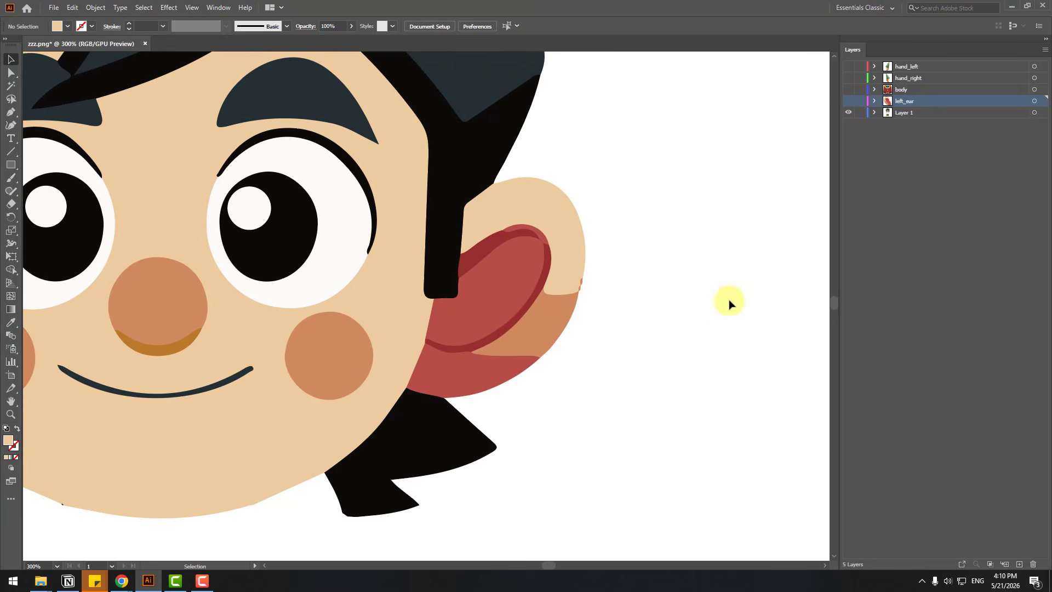
click(517, 235)
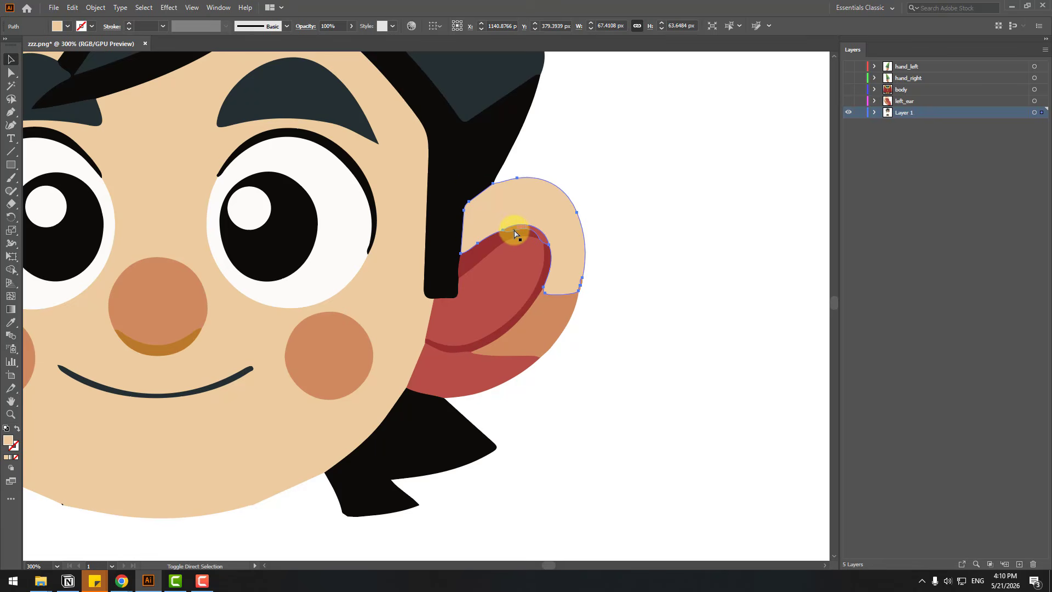
key(ctrl+equal)
key(ctrl+equal)
key(ctrl+equal)
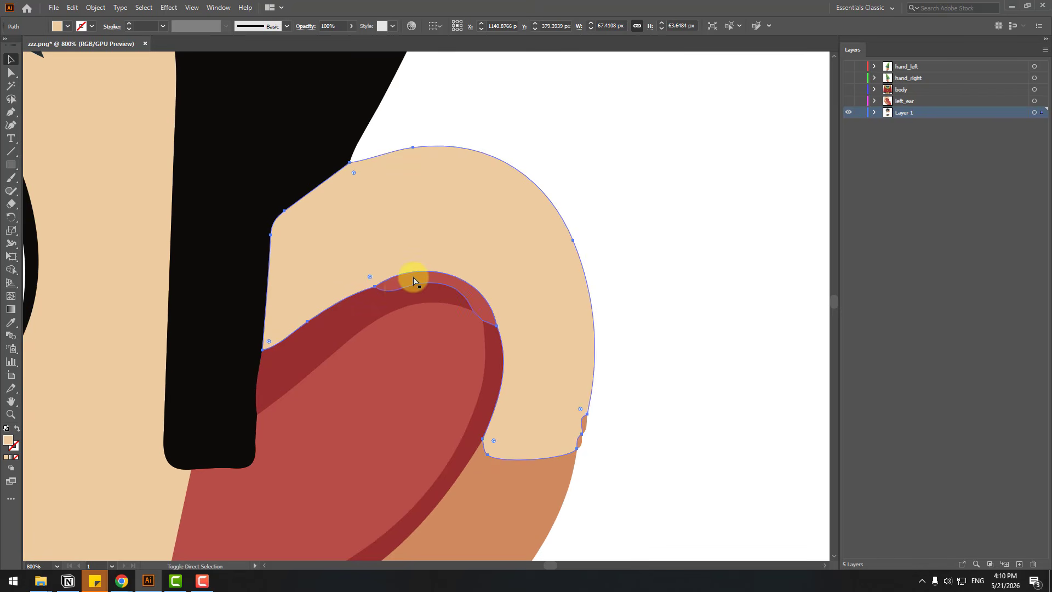
shift+click(375, 300)
key(ctrl+minus)
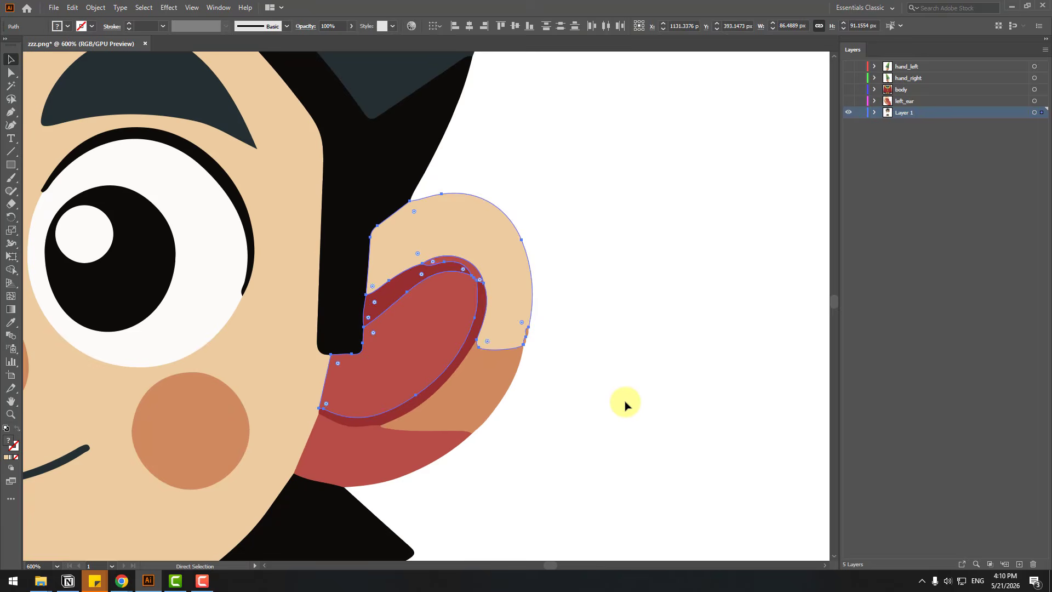
shift+click(387, 445)
shift+click(461, 396)
key(ctrl+minus)
key(ctrl+minus)
key(Delete)
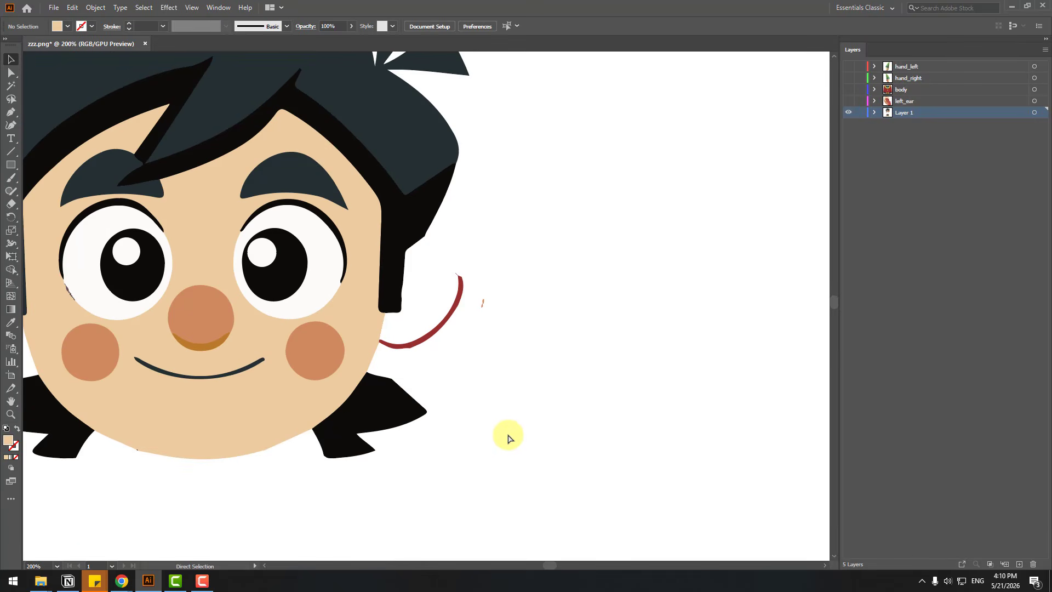
- Undo the last cut and add the right ear's missed dark-red rim and small edge slivers to the selection
key(ctrl+plus)
key(ctrl+plus)
key(ctrl+plus)
key(ctrl+z)
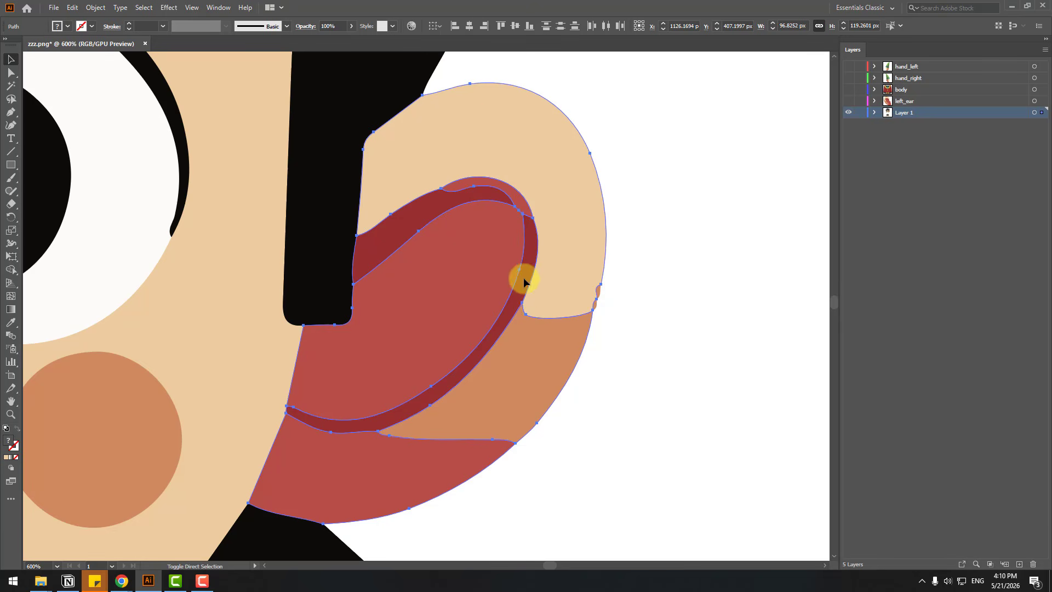
key(ctrl+plus)
key(ctrl+plus)
key(ctrl+plus)
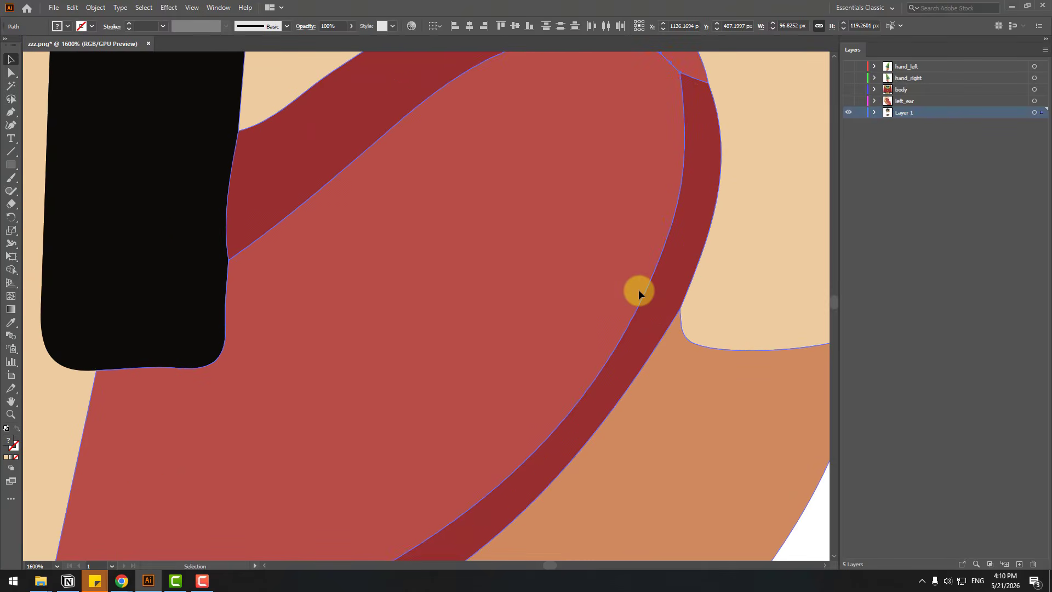
scroll(638, 290, right, 5)
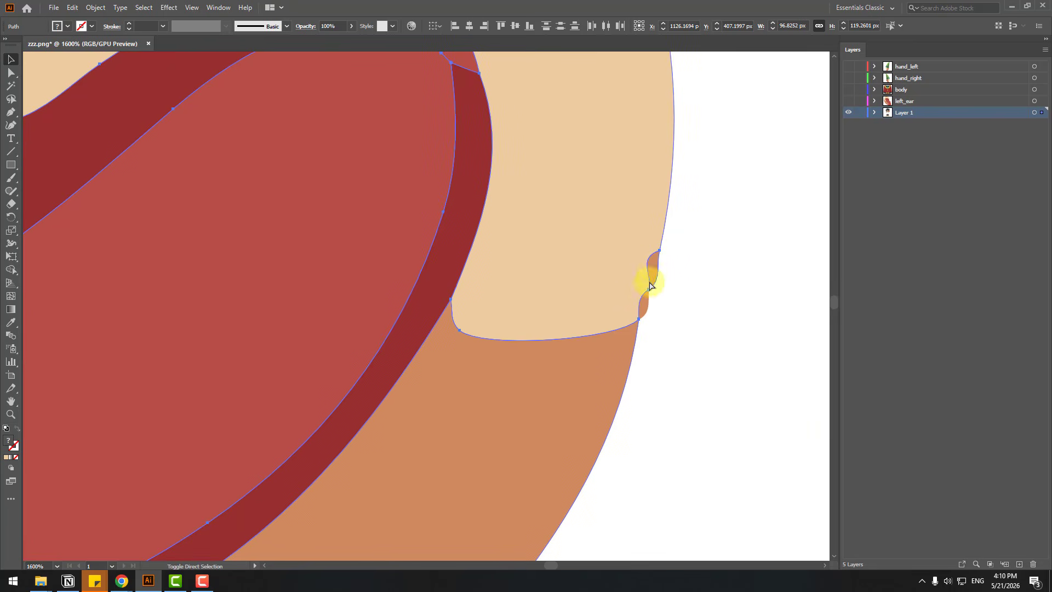
- Cut the fully selected right ear from Layer 1 and delete the small leftover fragment of its rim
key(ctrl+minus)
key(ctrl+minus)
key(ctrl+minus)
key(ctrl+minus)
key(ctrl+minus)
key(ctrl+minus)
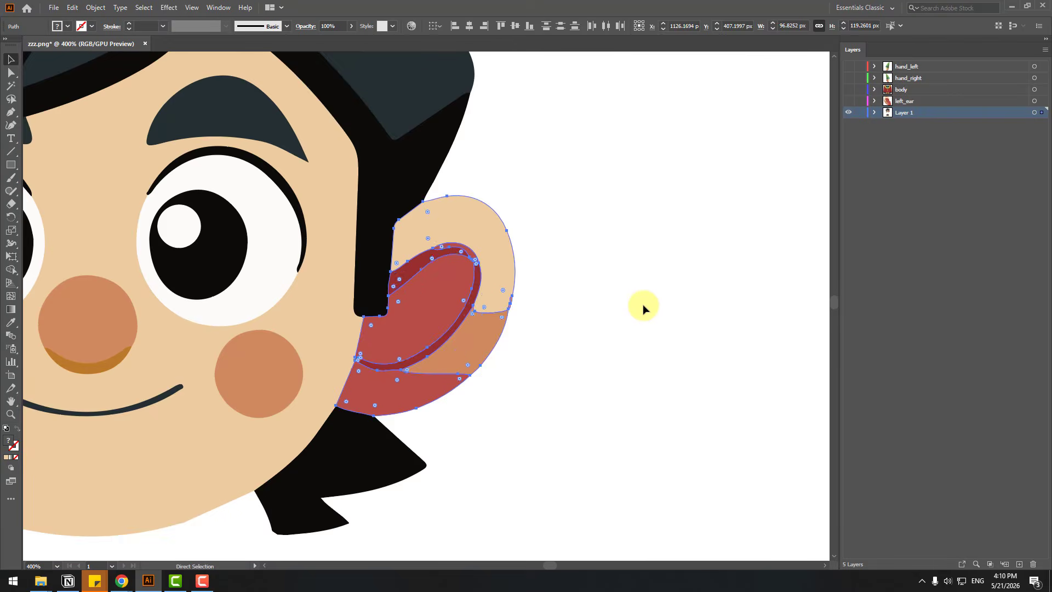
key(Delete)
drag(508, 254, 439, 286)
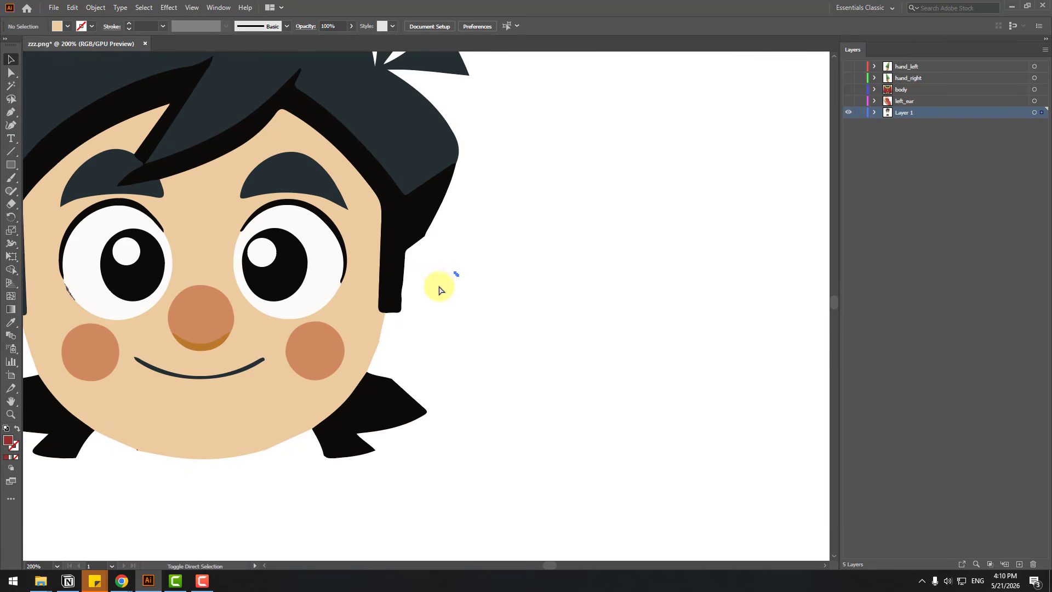
key(Delete)
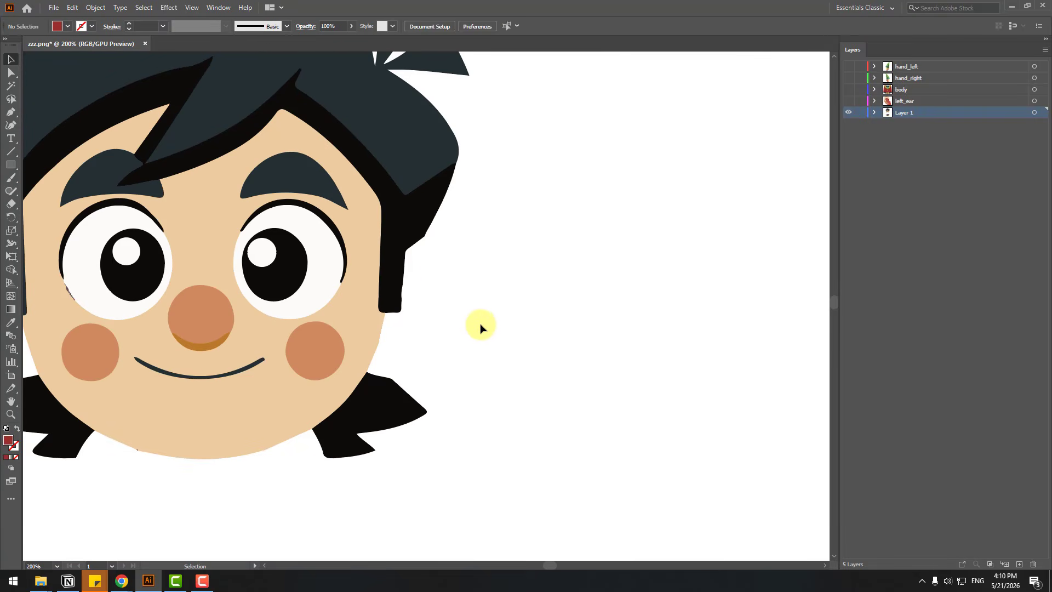
- Create a new layer named right_ear above Layer 1, paste the cut ear onto it, and hide the layer
click(1018, 564)
double_click(906, 112)
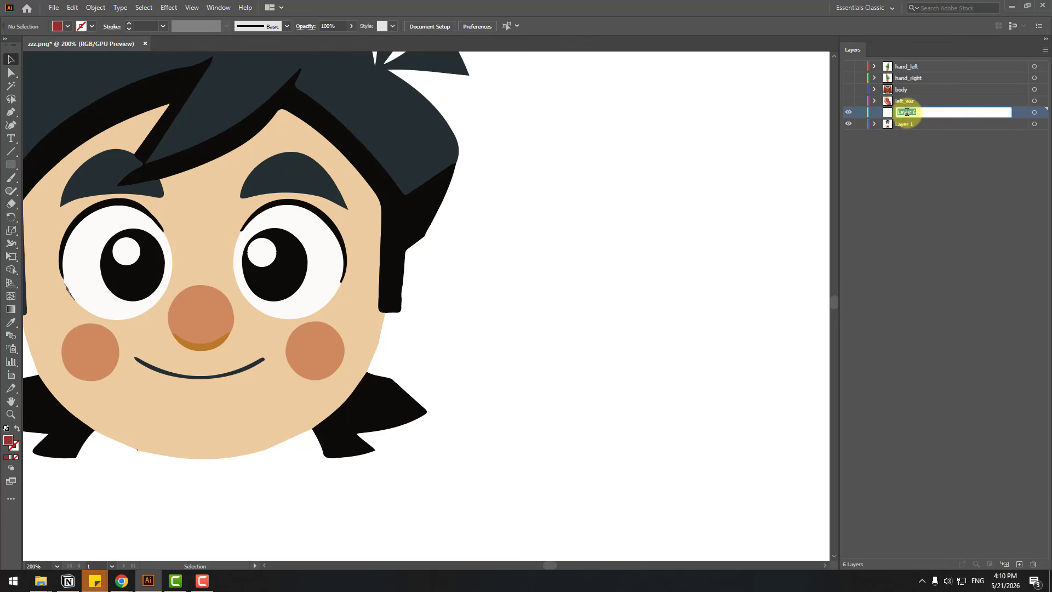
text(right_ear)
key(Return)
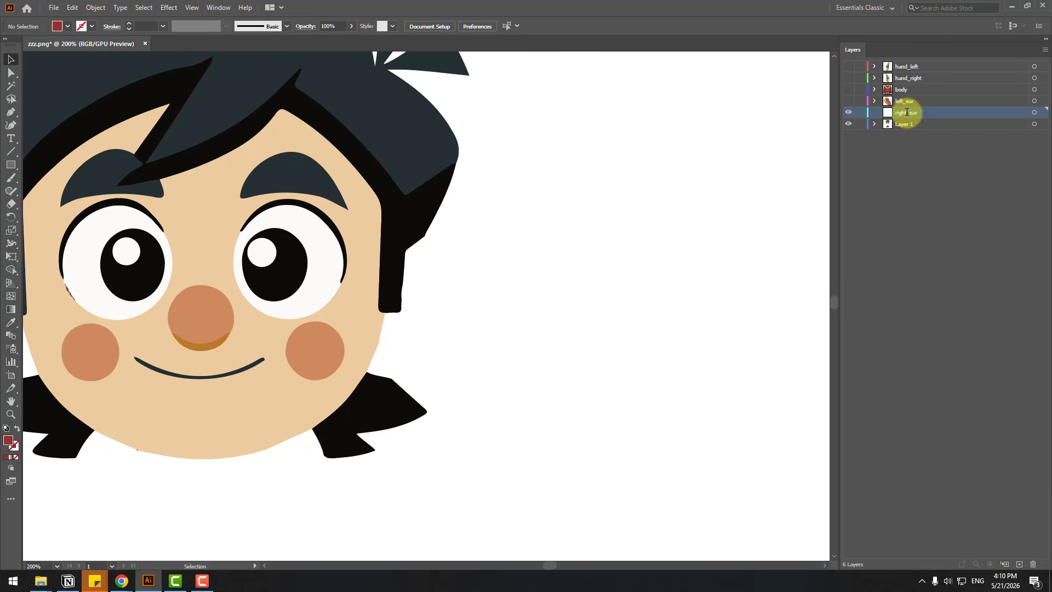
key(ctrl+v)
click(642, 350)
click(848, 112)
- Select both black hair tufts beside the chin and cut them from Layer 1
key(ctrl+1)
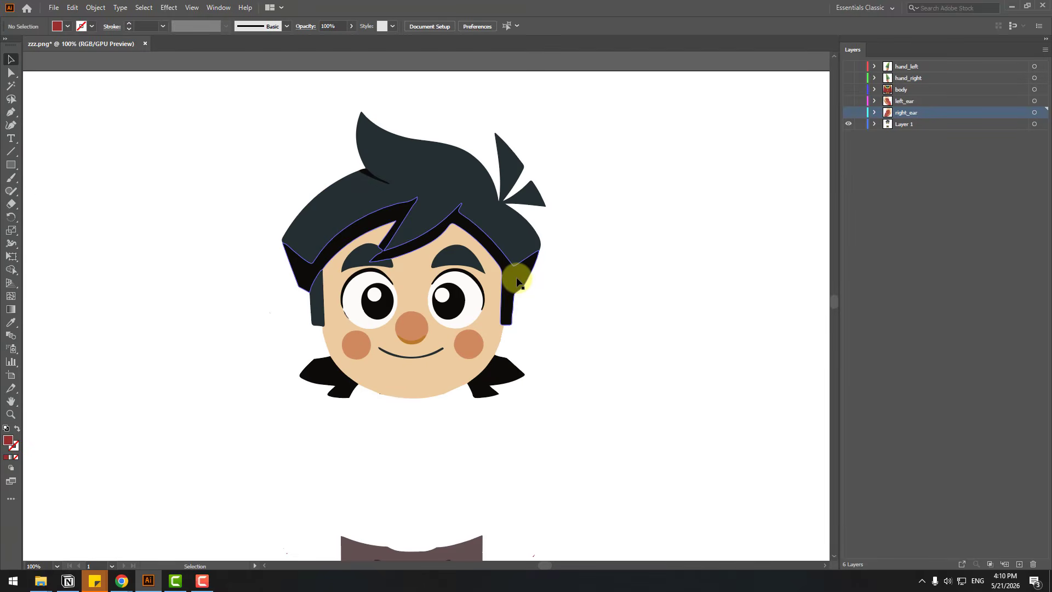
key(ctrl+equal)
click(221, 435)
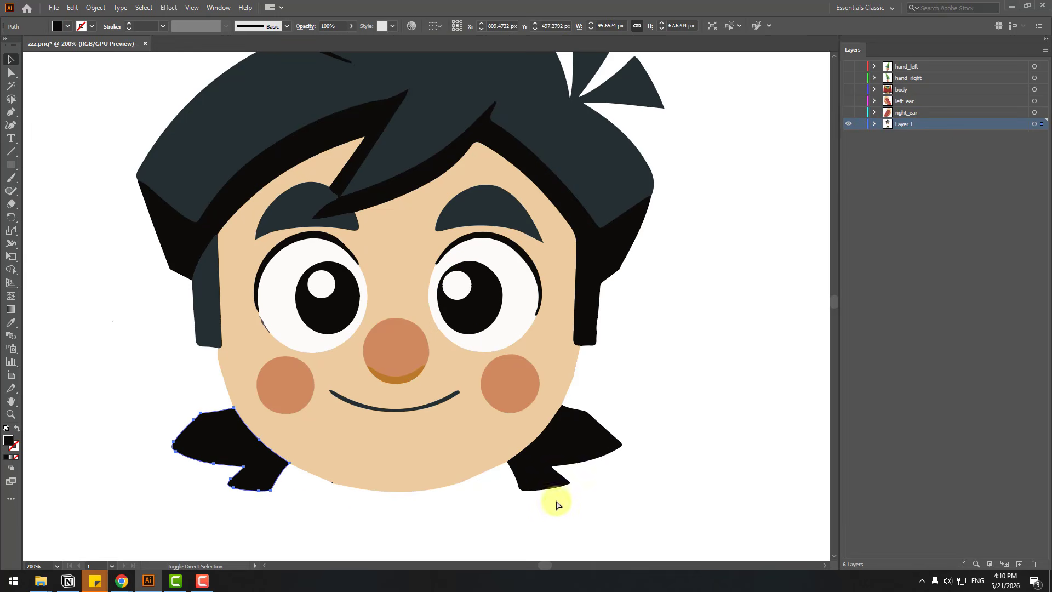
shift+click(568, 430)
key(ctrl+x)
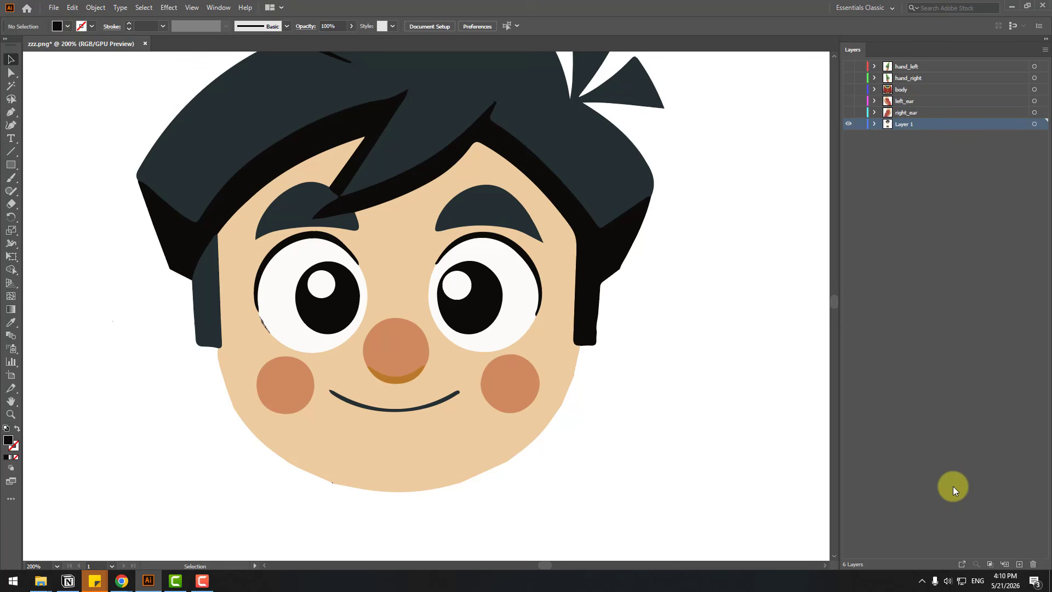
- Create a new layer above Layer 1, paste the cut hair tufts in place, name it hair_back and hide it
click(1020, 563)
key(ctrl+f)
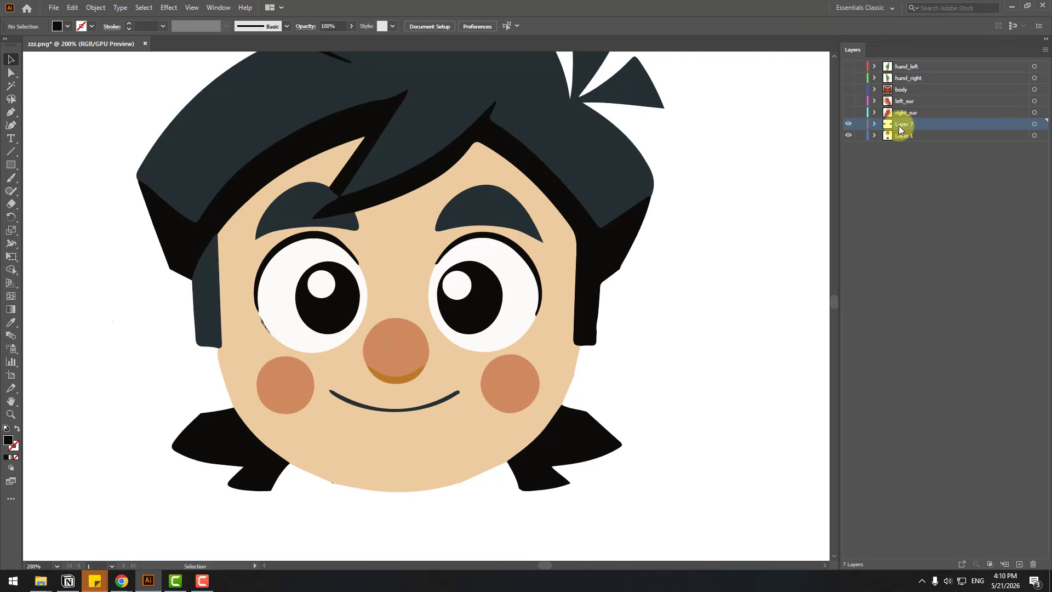
double_click(904, 124)
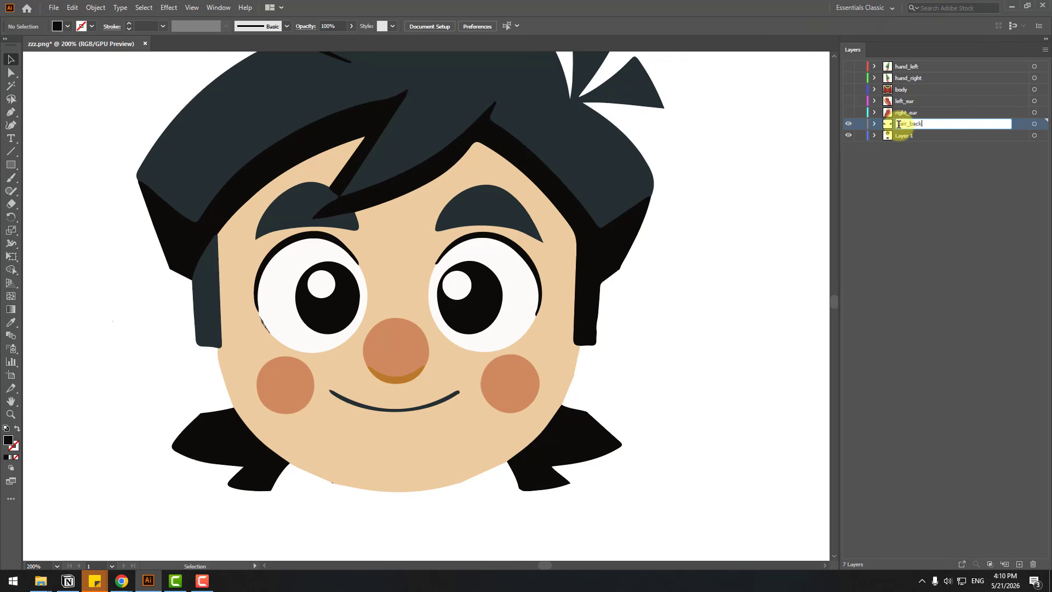
key(Return)
click(846, 126)
- Cut the left eyebrow from Layer 1 and paste it in place onto a new layer named eyebrown_Left
drag(139, 346, 110, 389)
key(ctrl+plus)
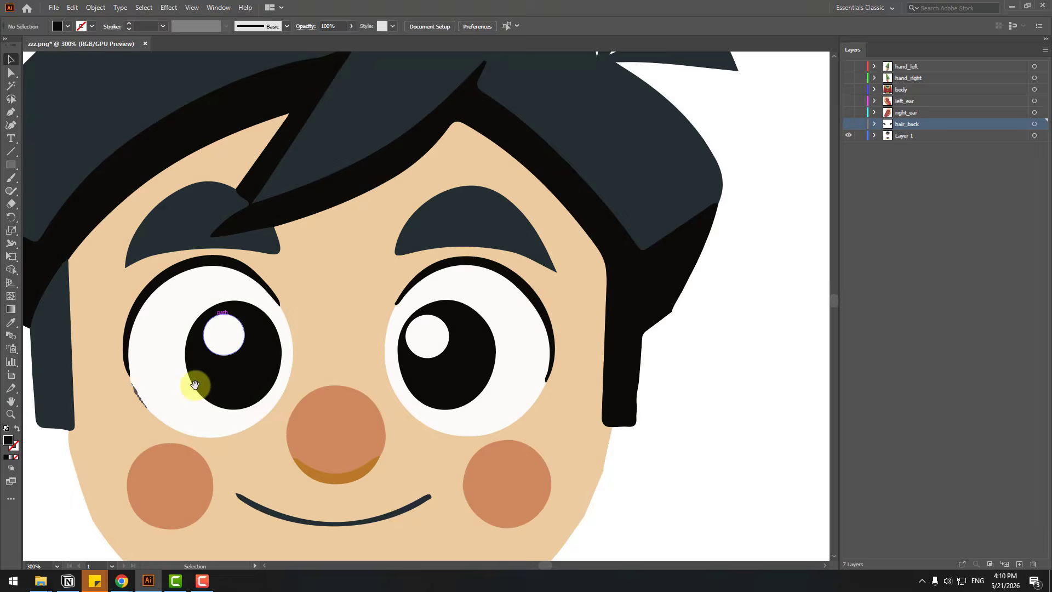
drag(195, 385, 381, 324)
click(356, 164)
key(Delete)
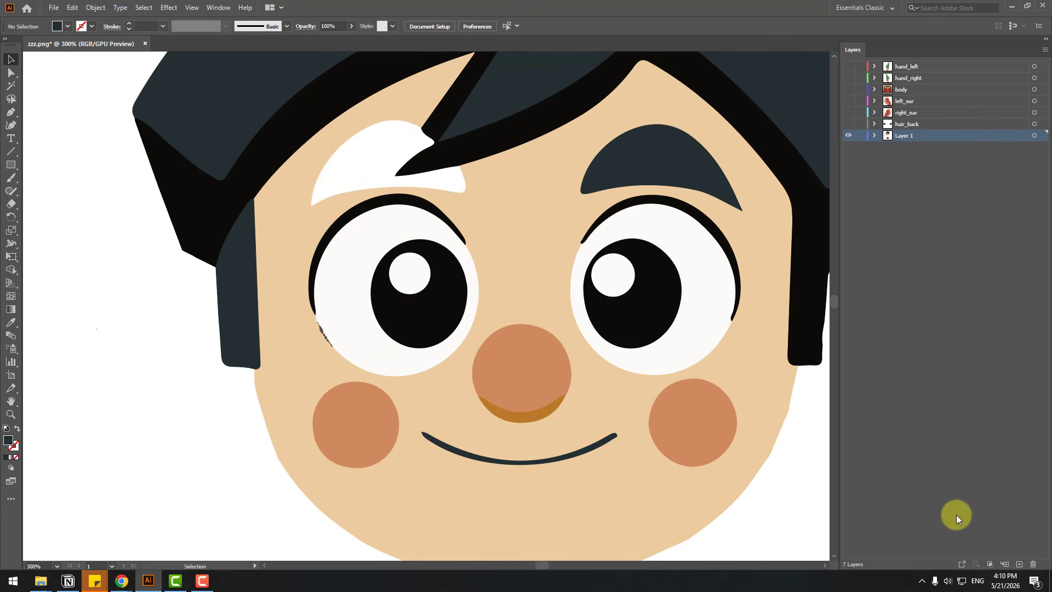
click(1019, 563)
key(ctrl+f)
double_click(904, 135)
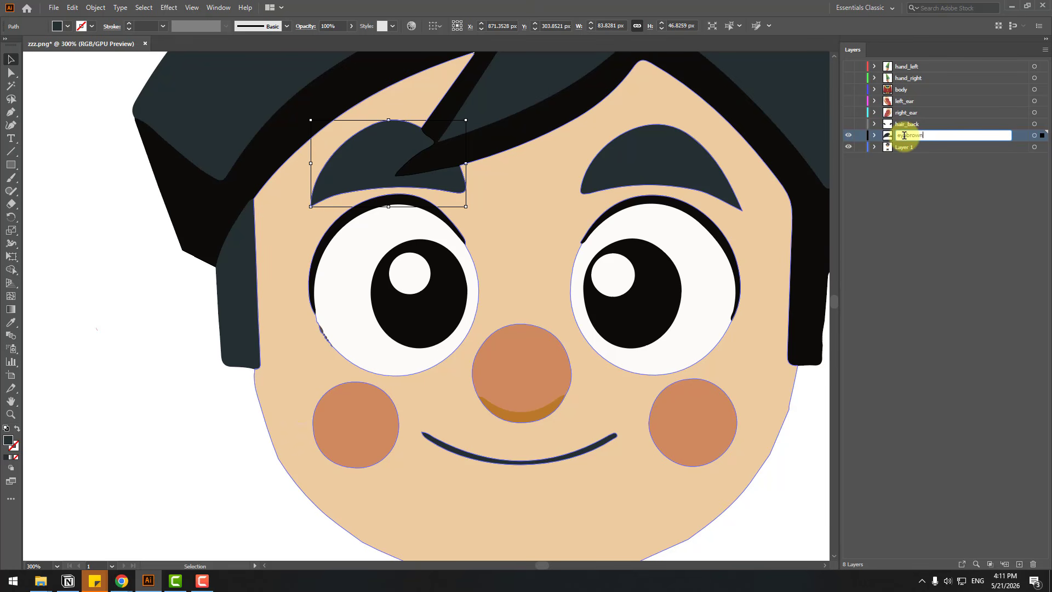
text(eyebrown_Left)
key(Return)
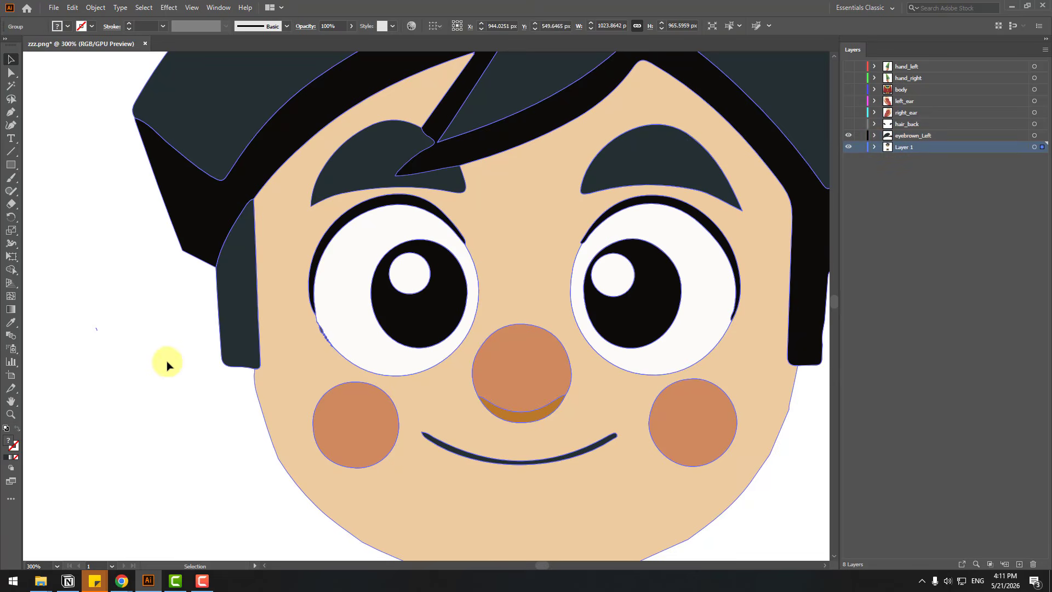
- Move the right eyebrow from Layer 1 in place onto the eyebrown_Left layer, rename that layer eyebrown and hide it
click(169, 359)
click(668, 183)
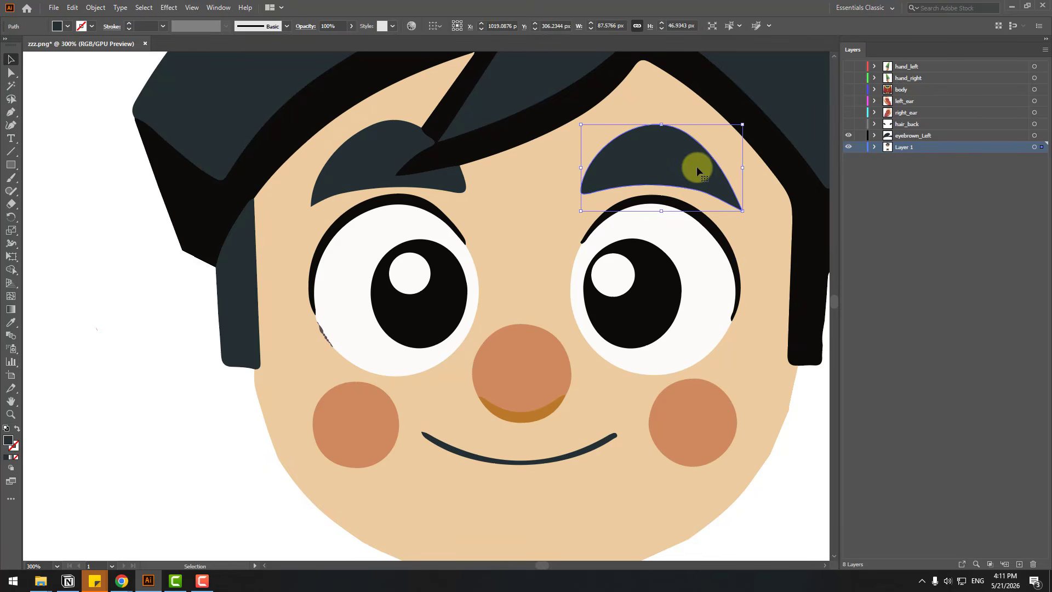
key(ctrl+x)
click(906, 136)
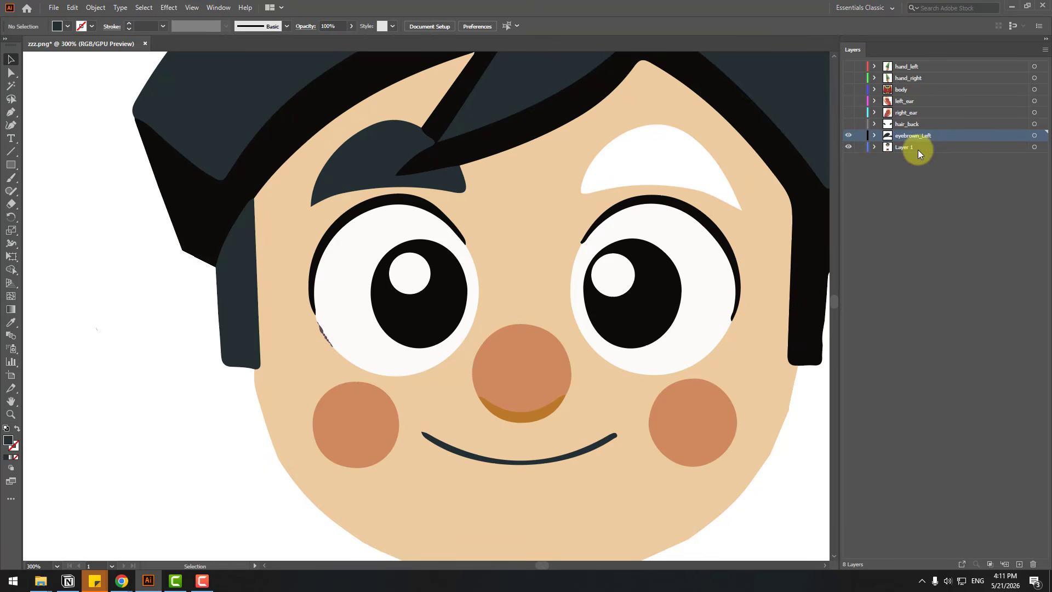
key(ctrl+f)
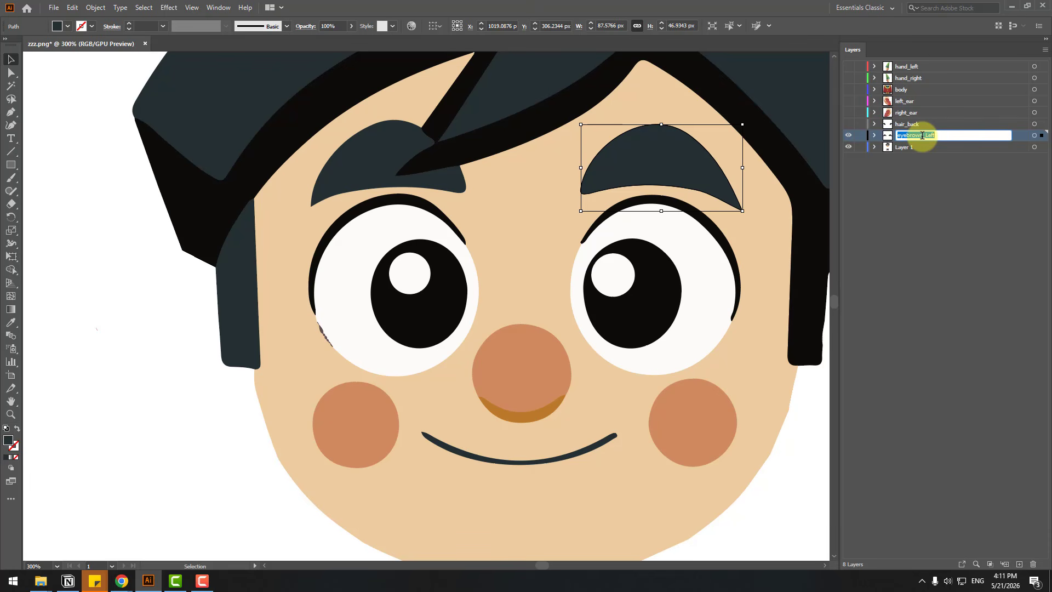
key(Return)
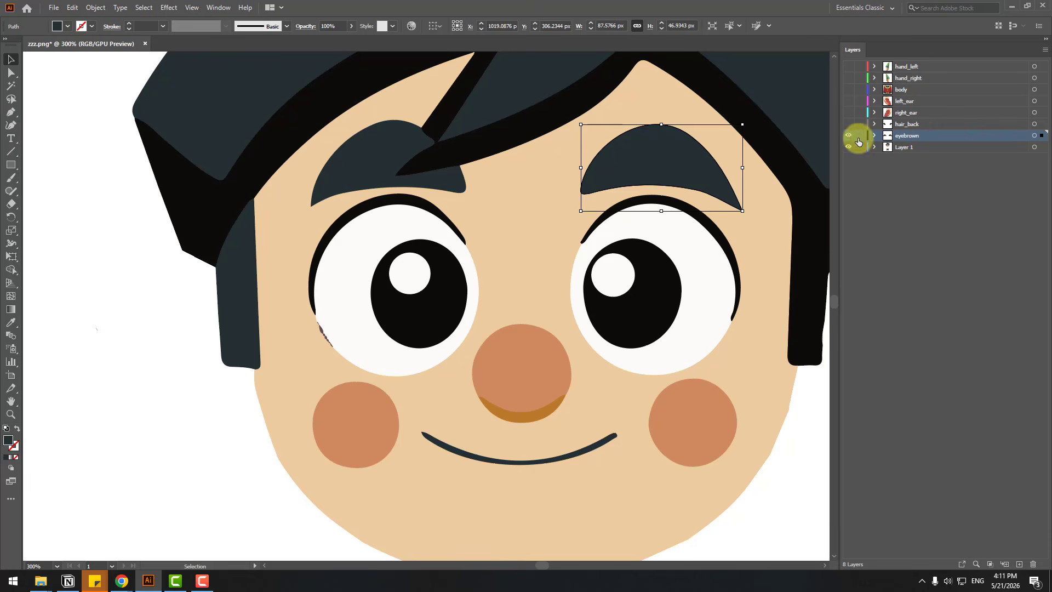
click(849, 141)
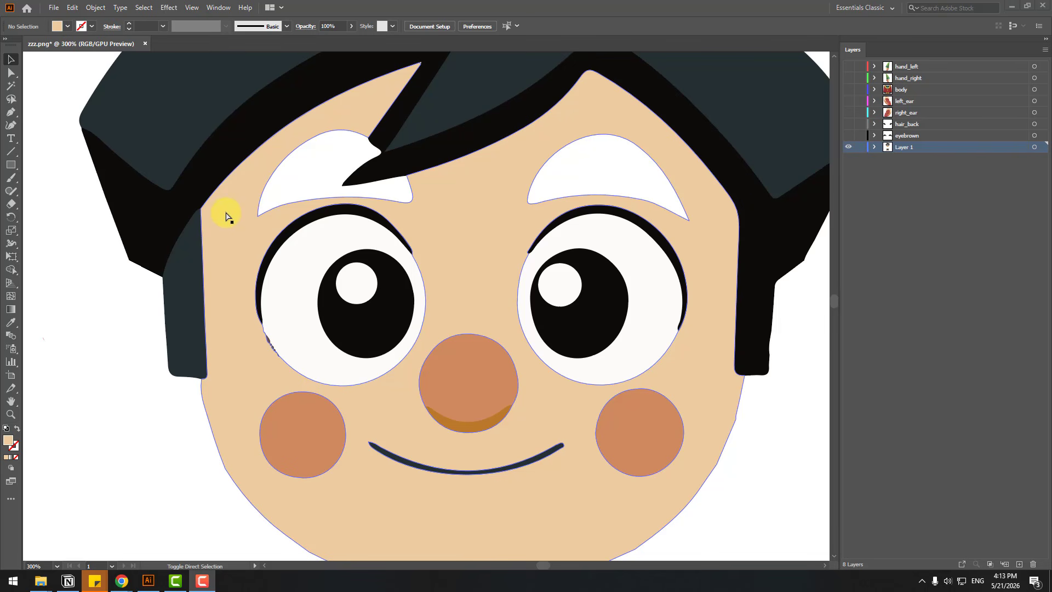
- Reshape the anchor points around the left eyebrow's gap in the face so the skin covers the white hole
click(265, 253)
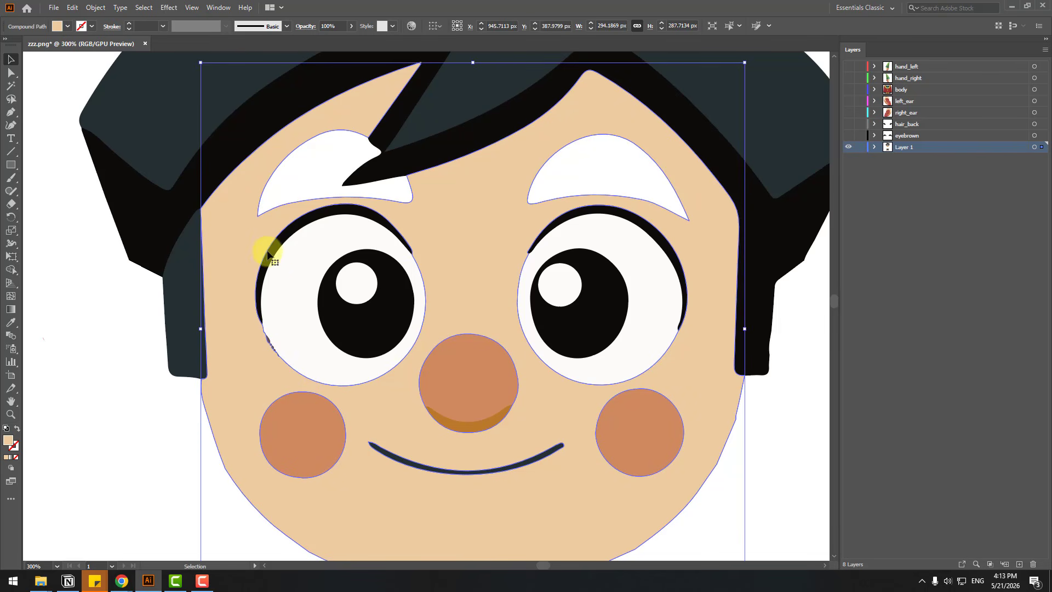
key(a)
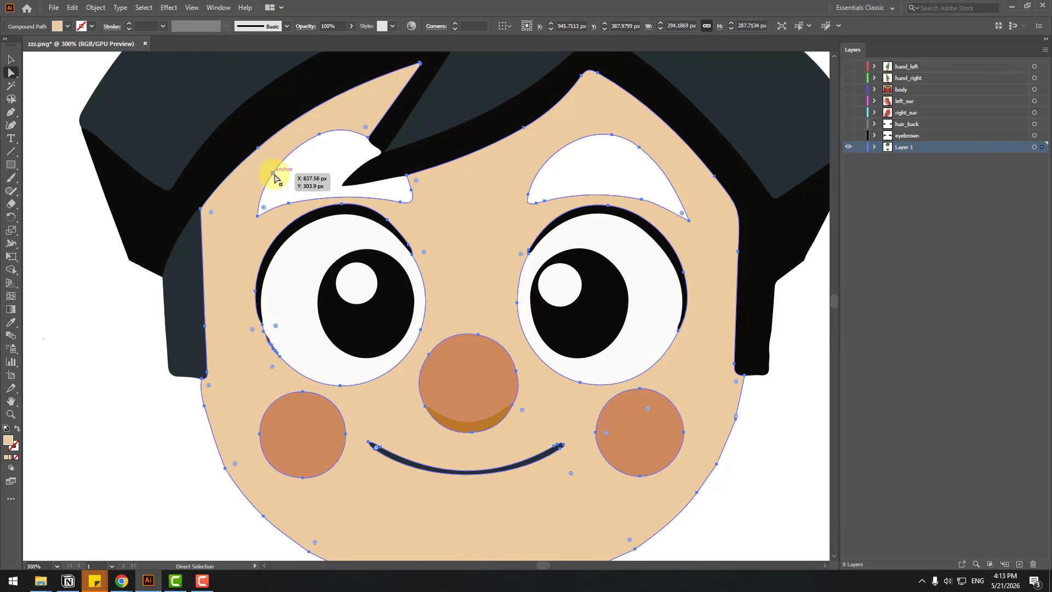
drag(274, 175, 412, 195)
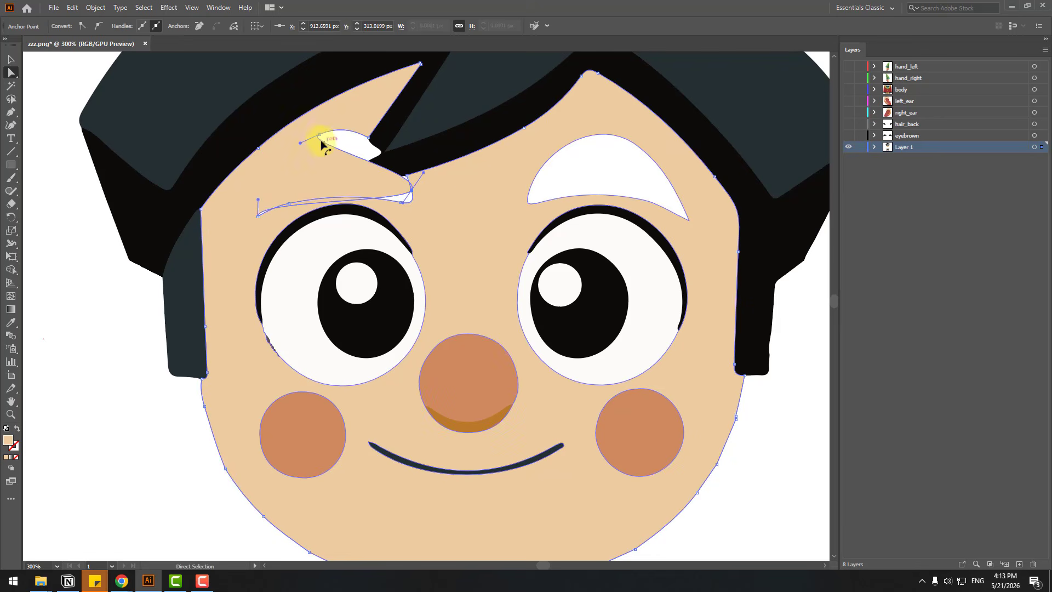
drag(322, 141, 441, 162)
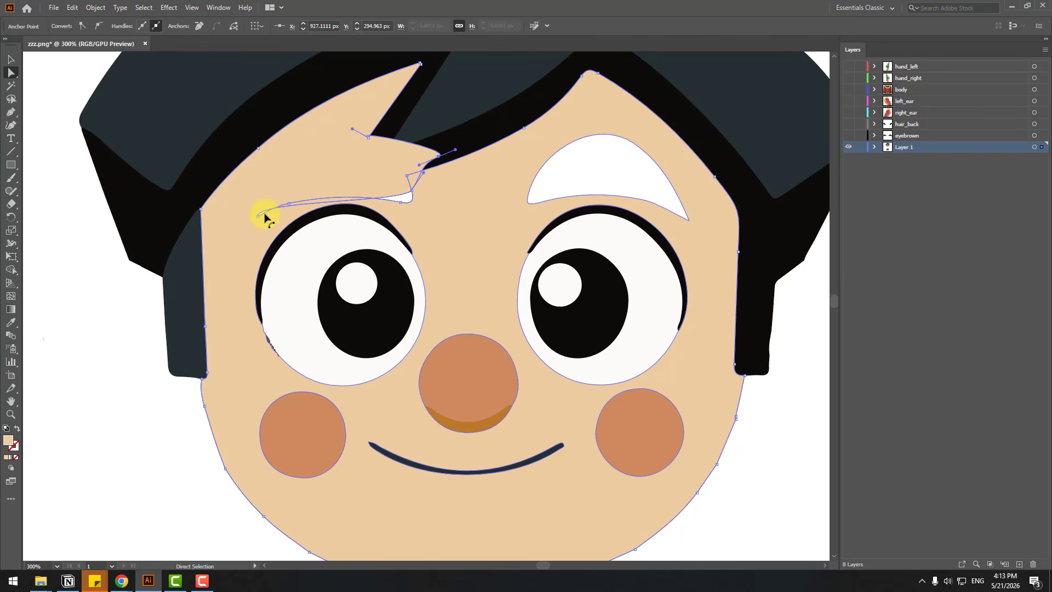
drag(289, 205, 259, 208)
click(409, 193)
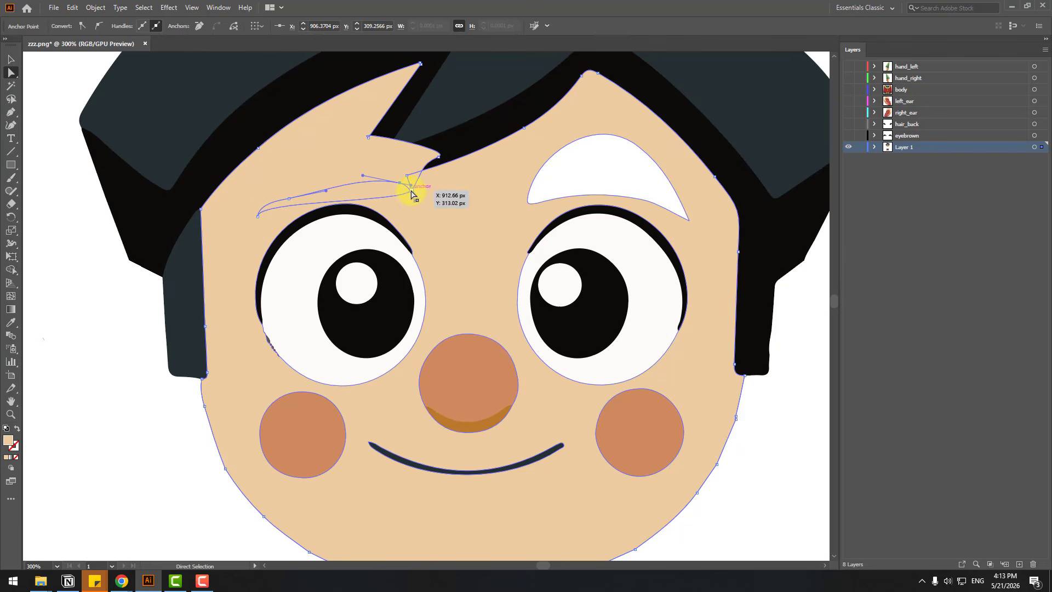
drag(411, 192, 388, 176)
click(123, 359)
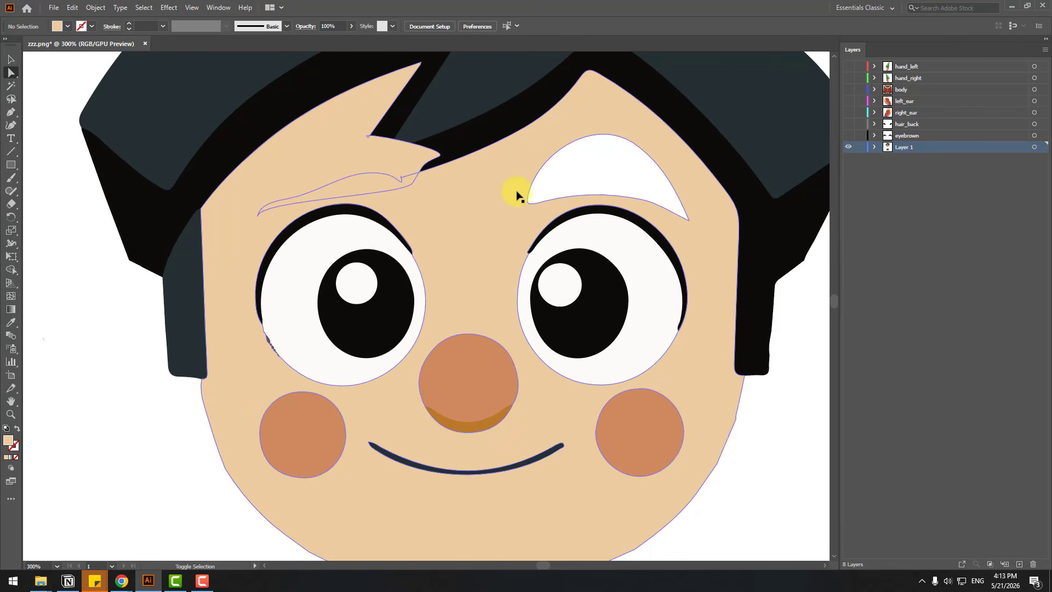
- Move the right eyebrow gap's outer anchor point inward so the face skin closes the white hole
key(ctrl+a)
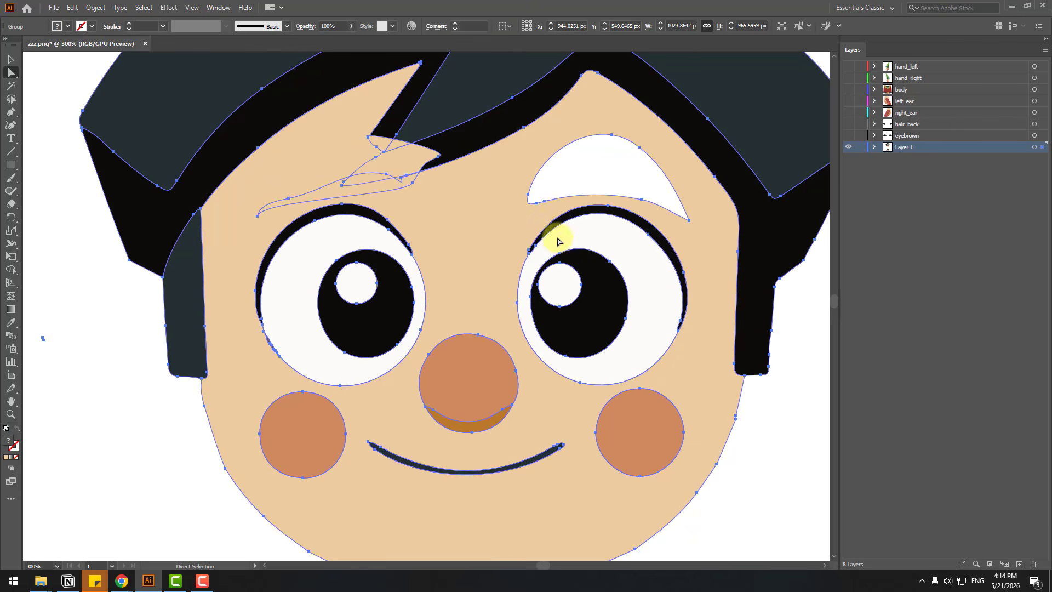
click(689, 221)
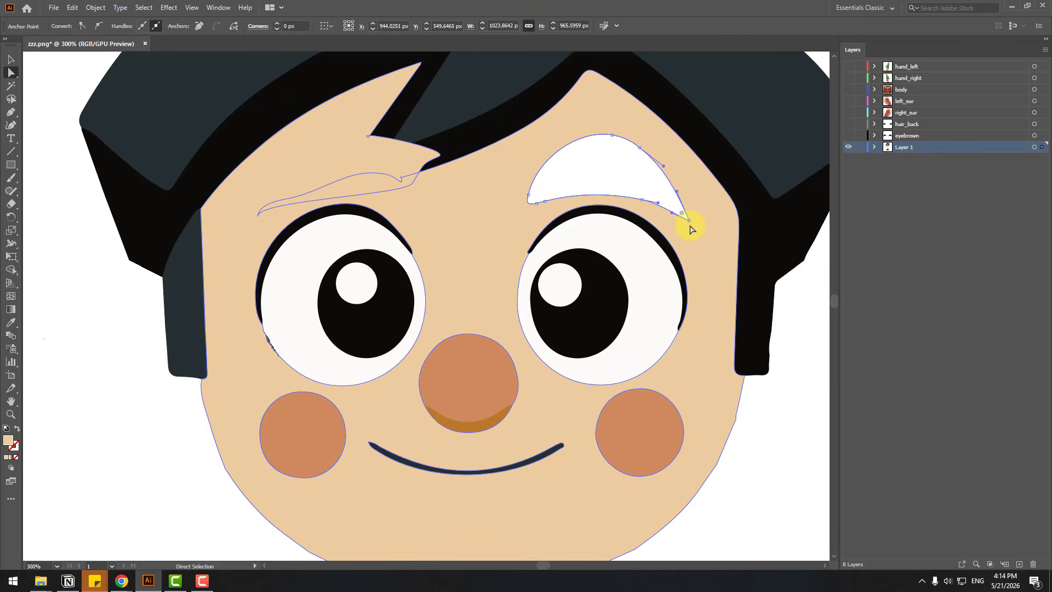
drag(690, 224, 502, 214)
click(774, 406)
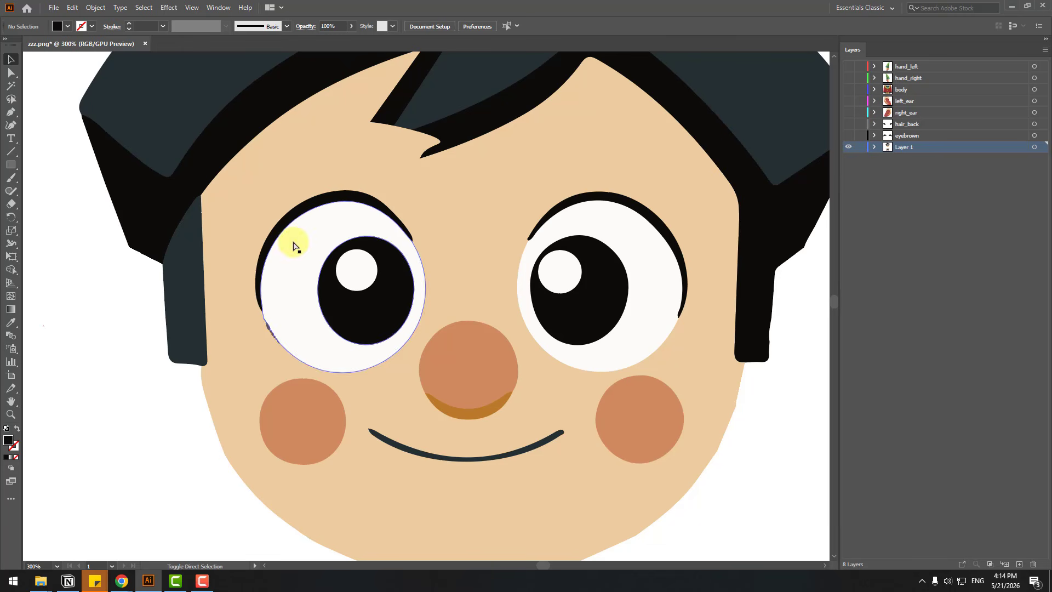
- Remove the black upper eyelid outlines of both eyes from Layer 1
click(285, 220)
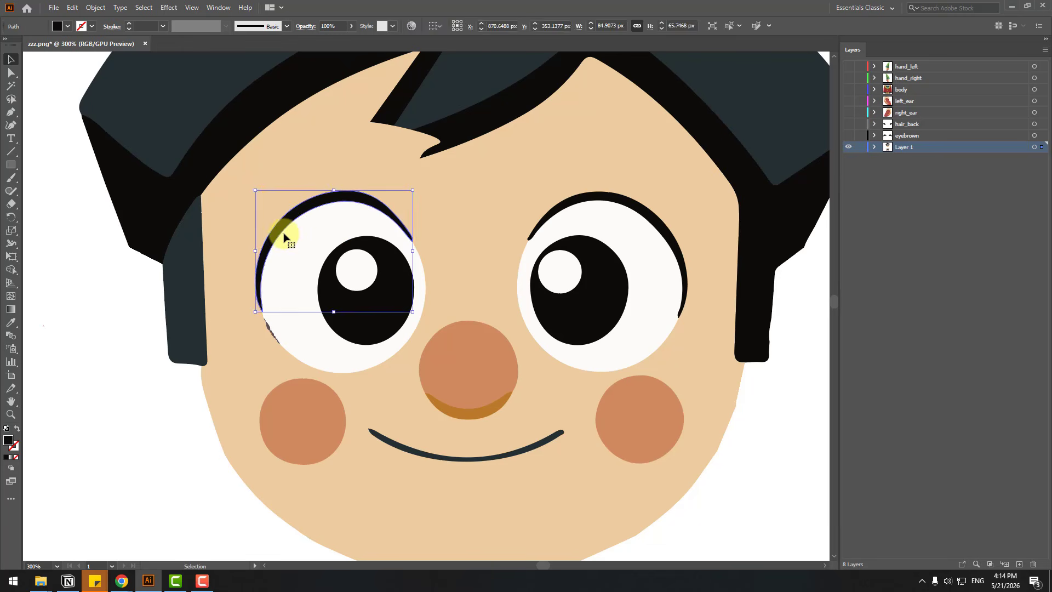
key(Delete)
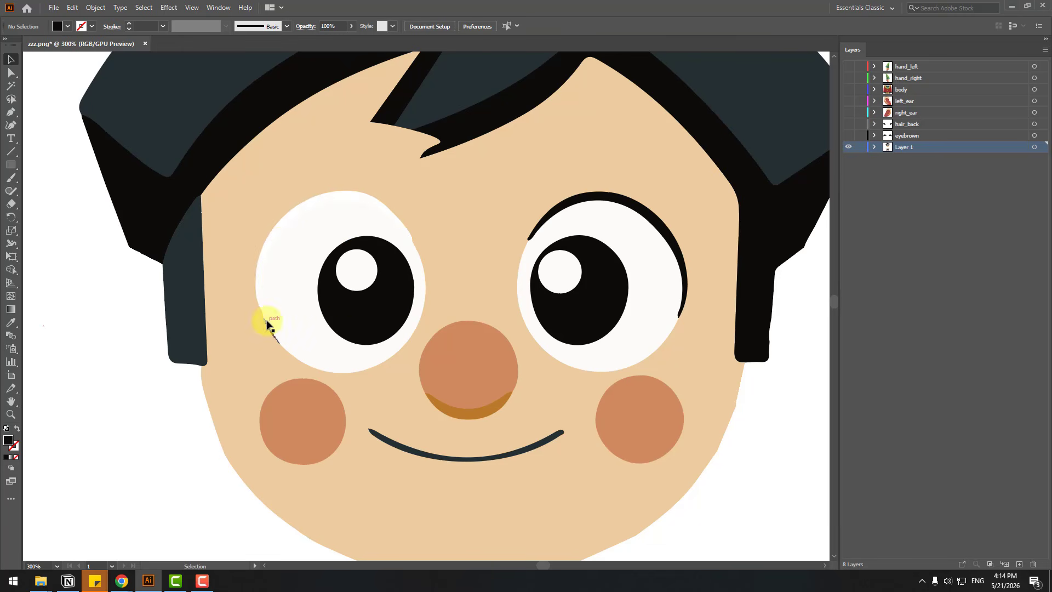
click(638, 204)
key(Delete)
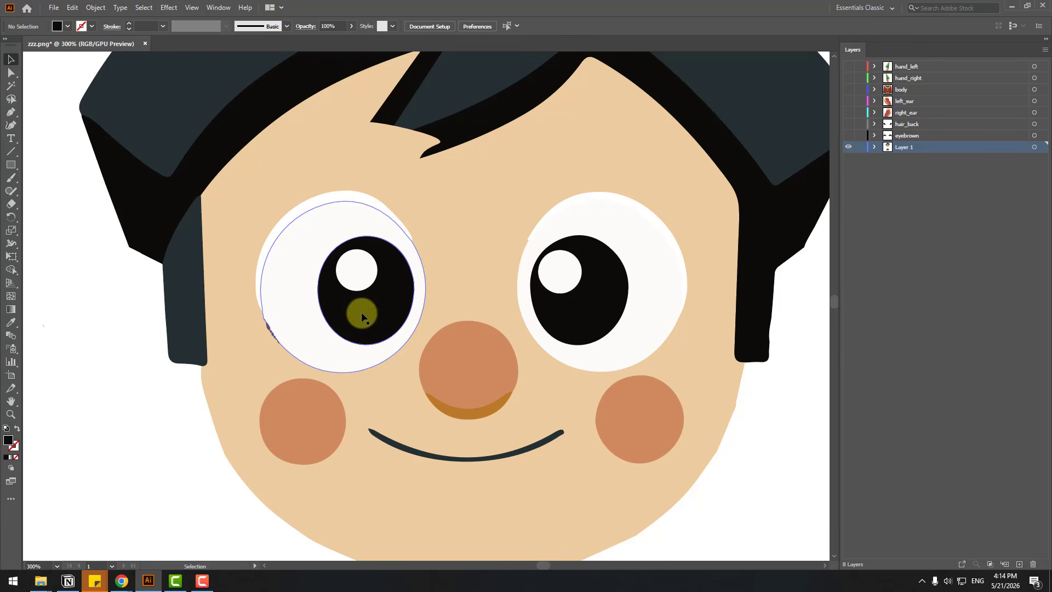
- Create a new layer above Layer 1 and name it eye_white
scroll(243, 322, down, 1)
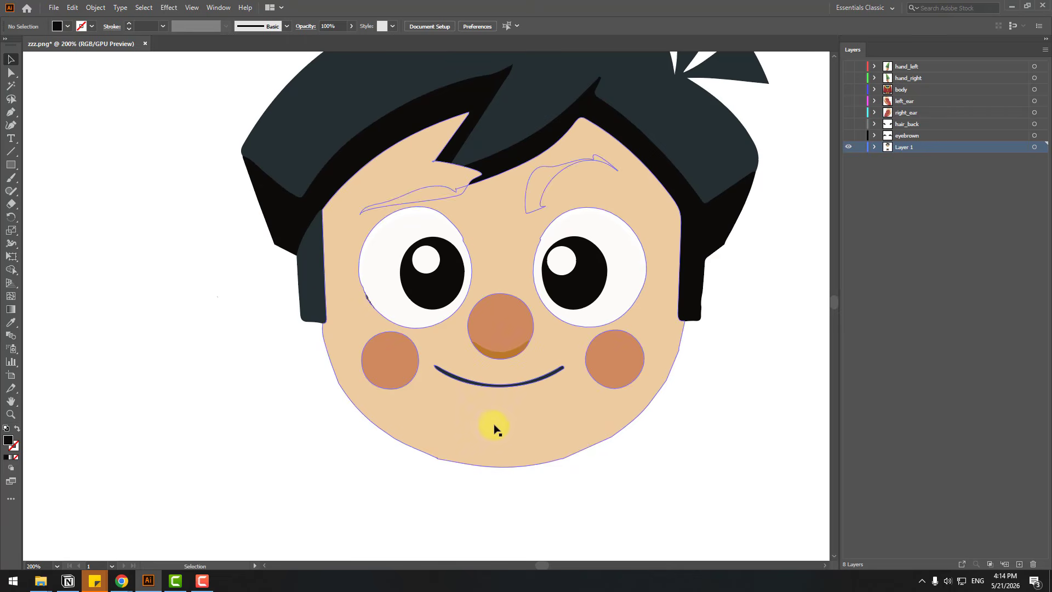
click(1019, 565)
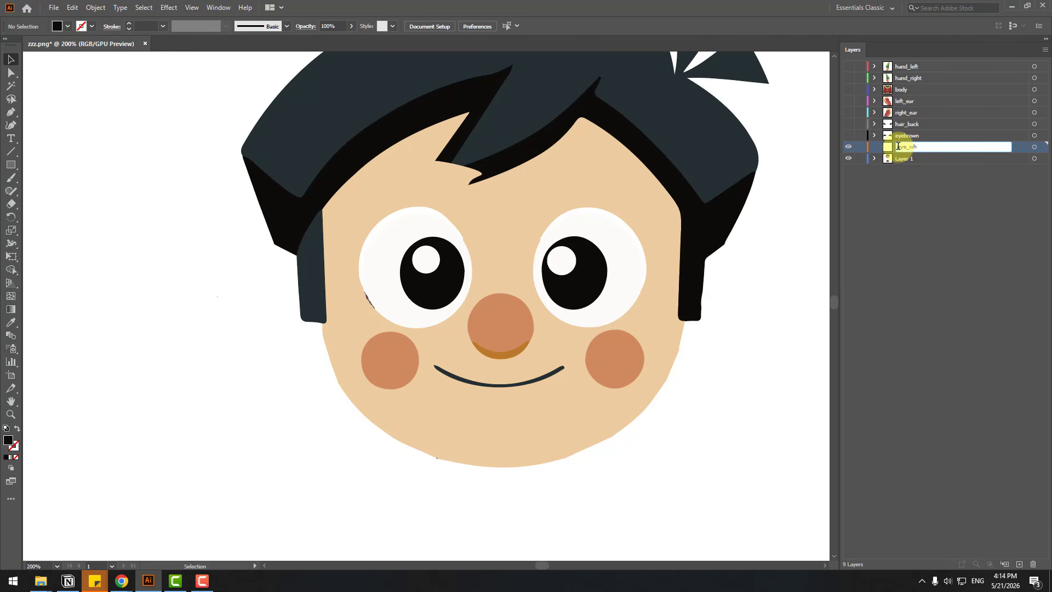
text(ite)
key(Return)
- Draw a black circle about 88 px wide, place one over each eye on the eye_white layer, and hide the layer
drag(14, 169, 39, 189)
mouse_move(230, 248)
mouse_down()
mouse_move(188, 316)
mouse_move(121, 354)
mouse_up()
key(v)
mouse_move(219, 329)
mouse_down()
mouse_move(312, 356)
mouse_move(415, 301)
mouse_move(415, 310)
mouse_move(395, 299)
mouse_move(570, 304)
mouse_up()
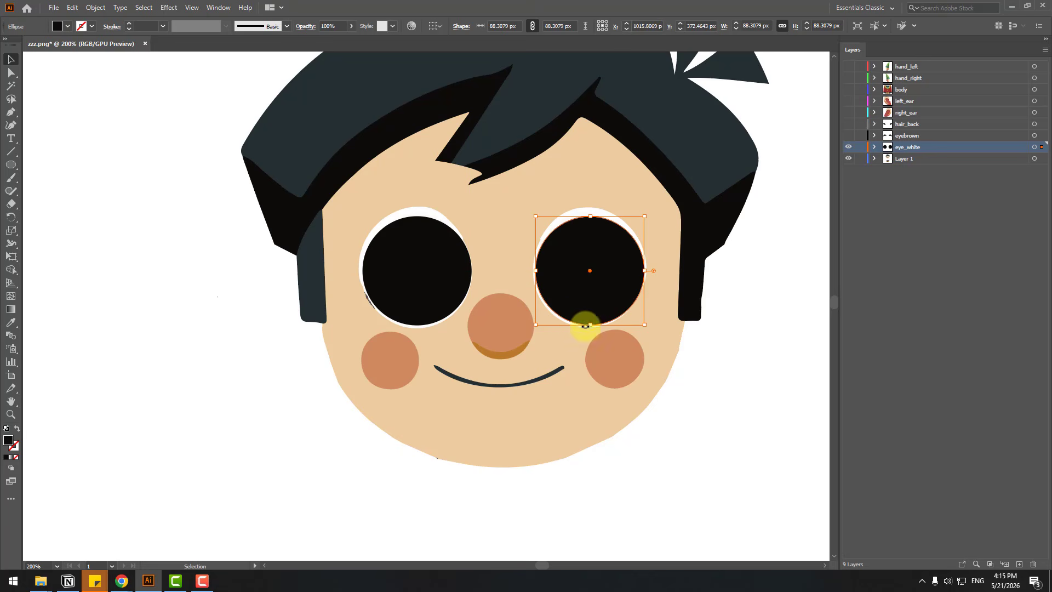
click(848, 147)
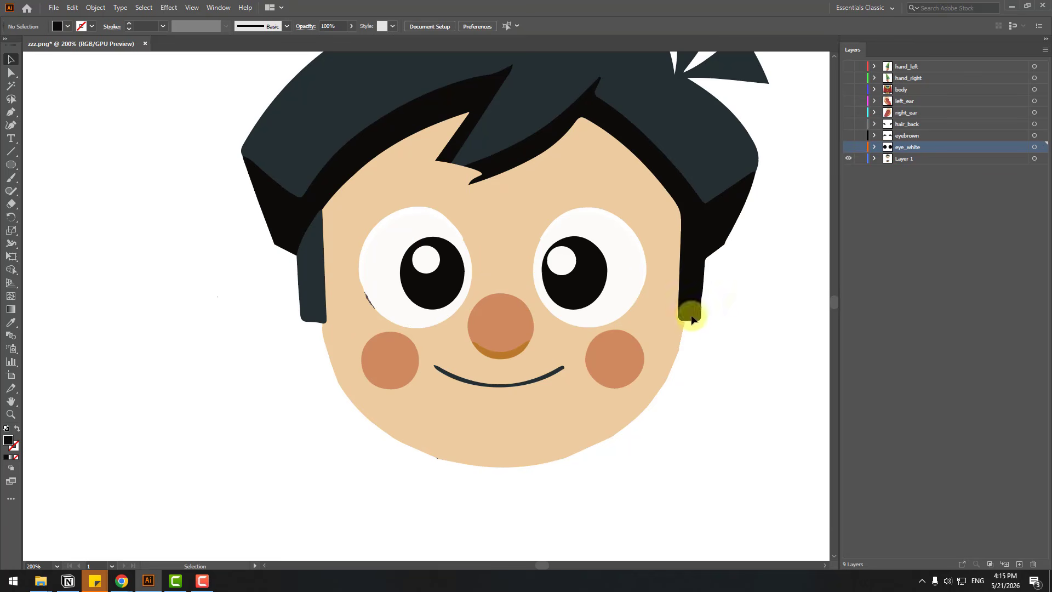
- Delete the original off-white eyeball shapes of both eyes from Layer 1
click(621, 258)
click(694, 285)
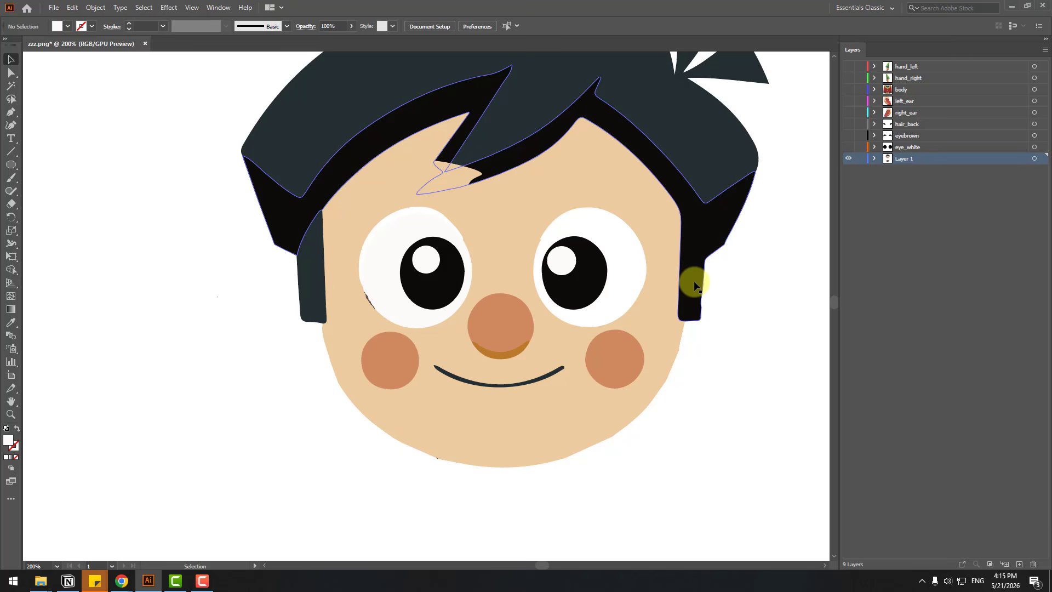
click(399, 234)
key(ctrl+shift+a)
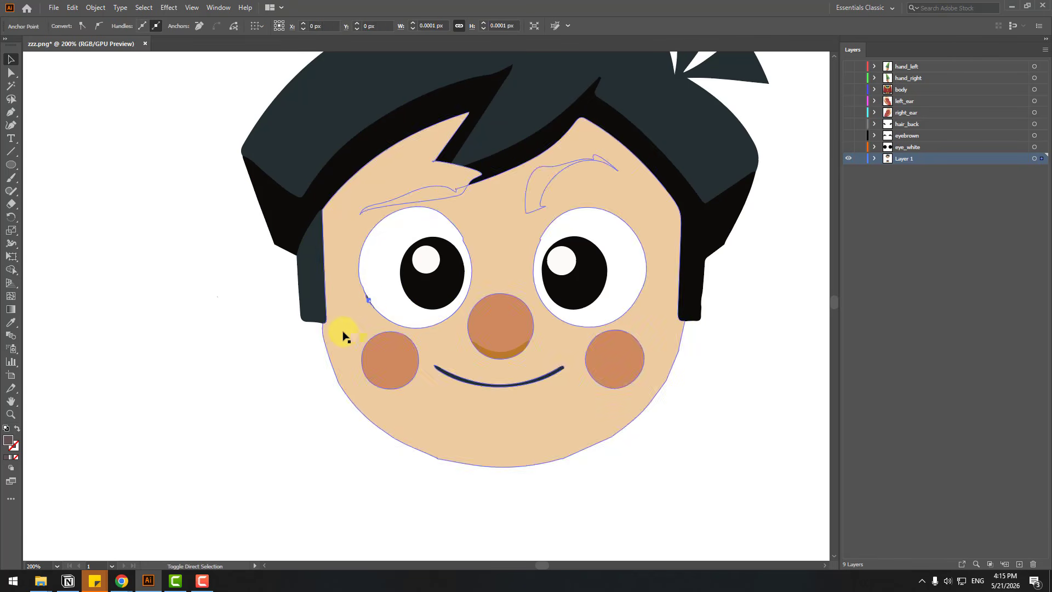
- Delete the small dark slivers along the lower outer edge of the left eye
key(ctrl+equal)
key(ctrl+equal)
key(ctrl+equal)
key(ctrl+equal)
key(ctrl+equal)
scroll(331, 360, left, 3)
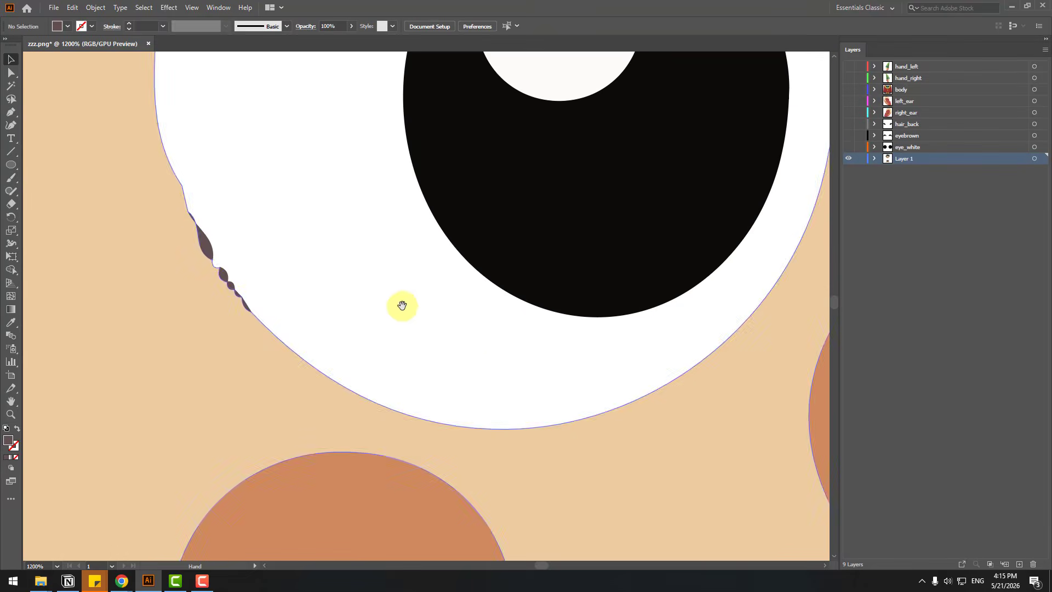
click(220, 268)
click(231, 285)
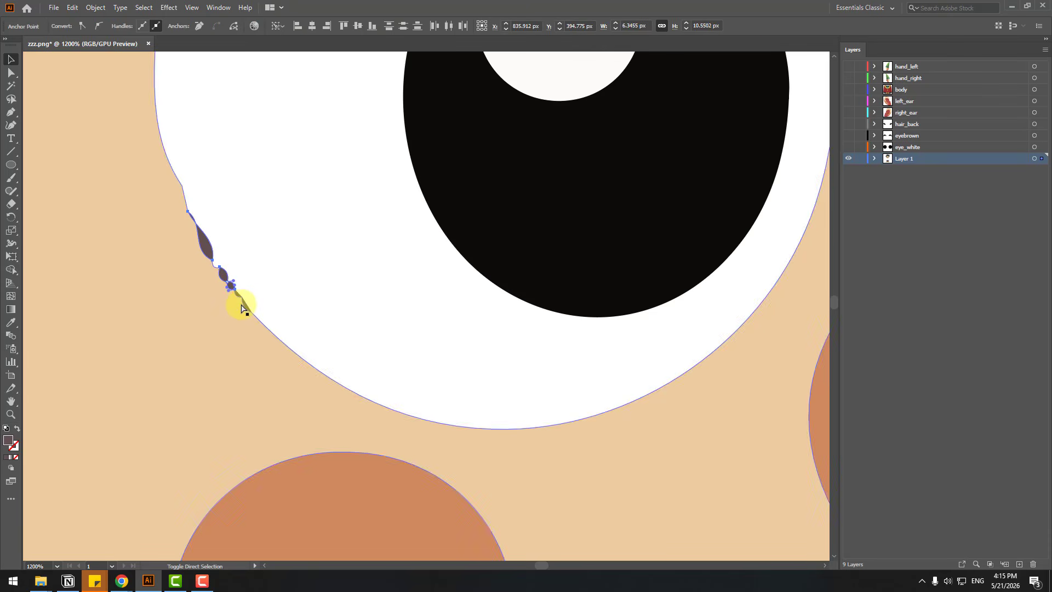
key(Delete)
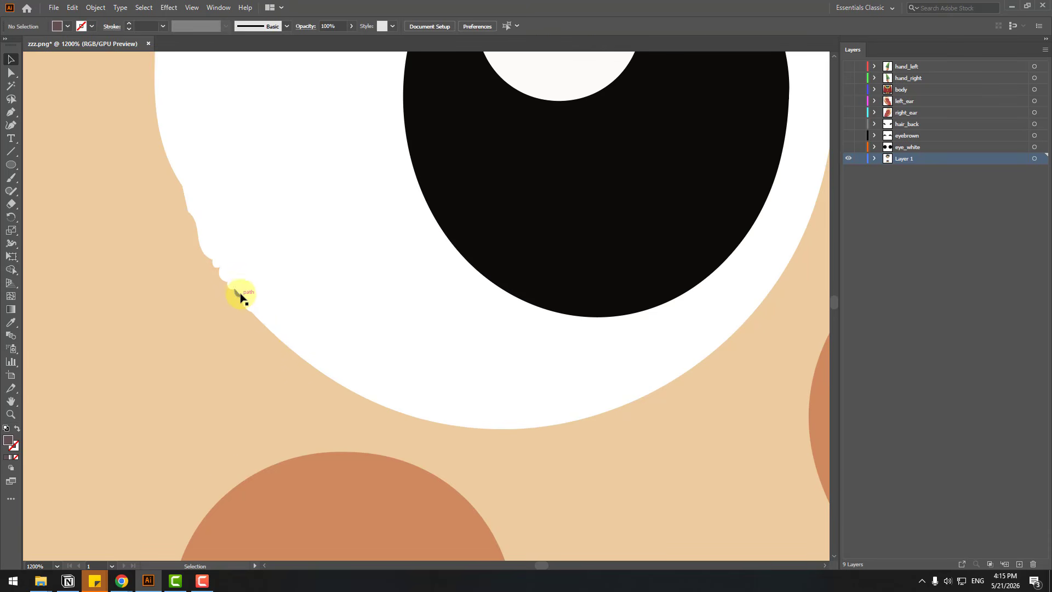
- Cut both pupils with their highlights from Layer 1 and paste them in place on a new layer above it
key(ctrl+minus)
key(ctrl+minus)
key(ctrl+minus)
key(ctrl+minus)
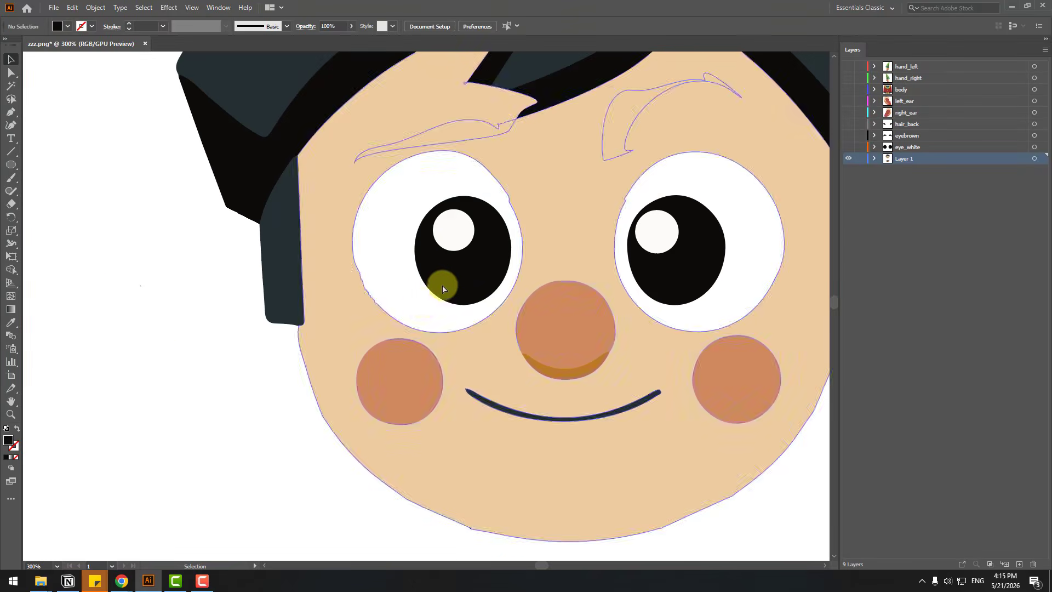
click(458, 242)
key(Delete)
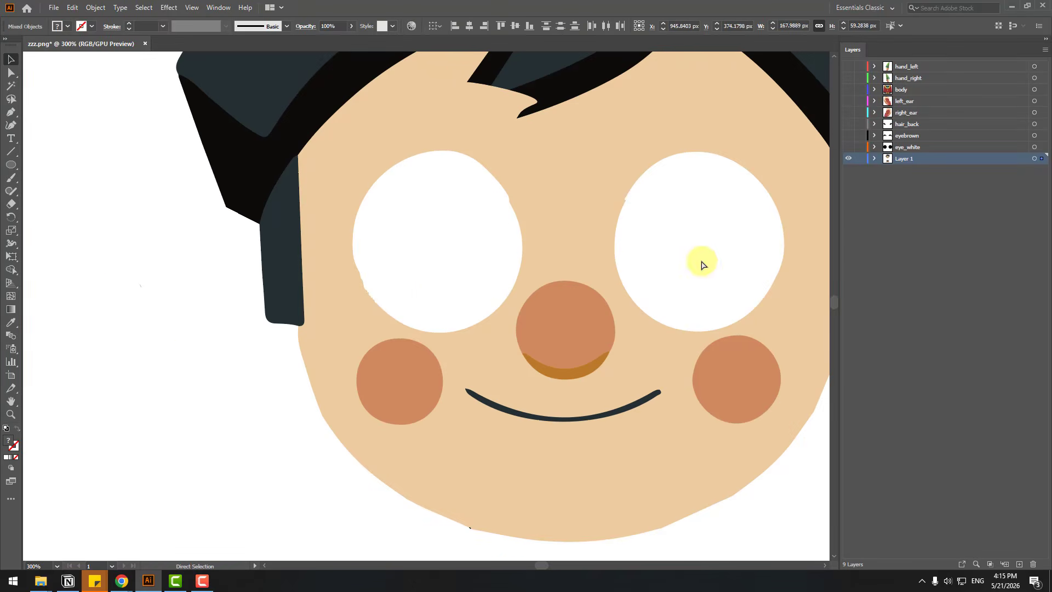
click(1018, 564)
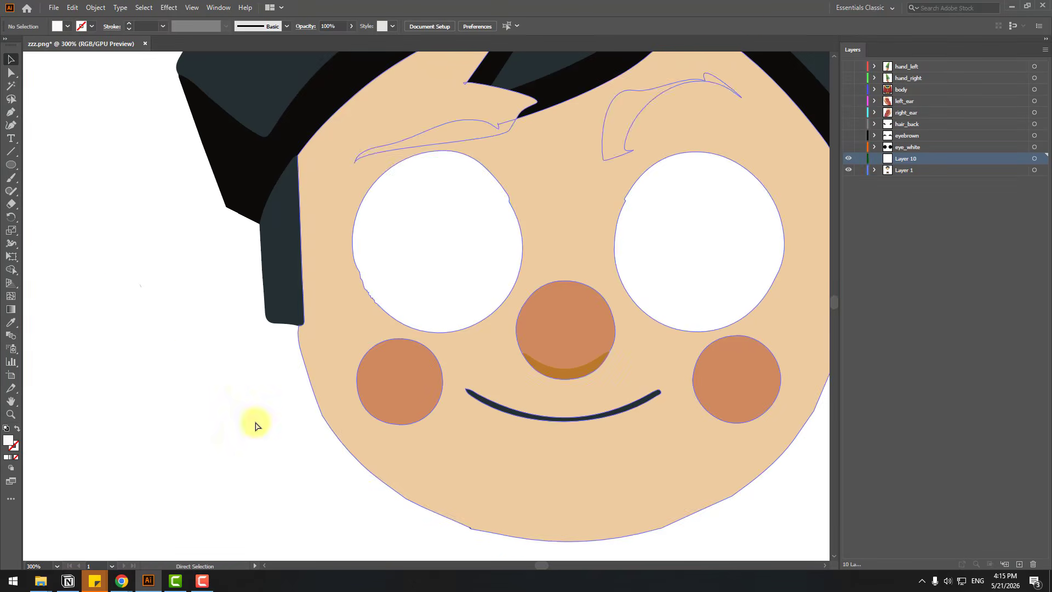
key(ctrl+f)
- Name the new pupil layer eye_ball and hide it
click(904, 158)
text(eye_ball)
key(Return)
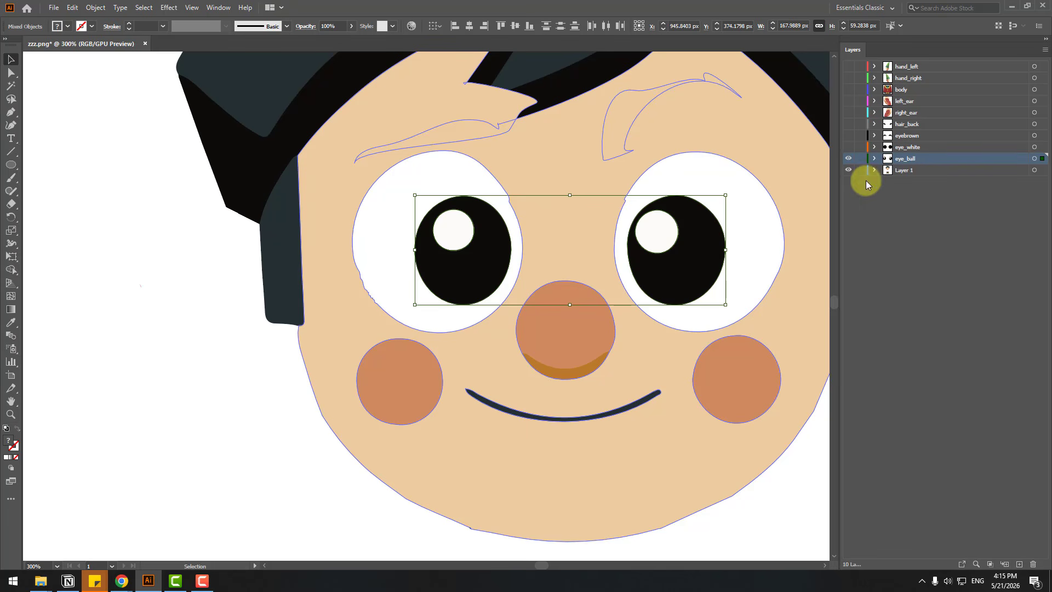
click(848, 158)
- Close the left eye hole in the face shape by moving its anchor points across the opening
key(ctrl+minus)
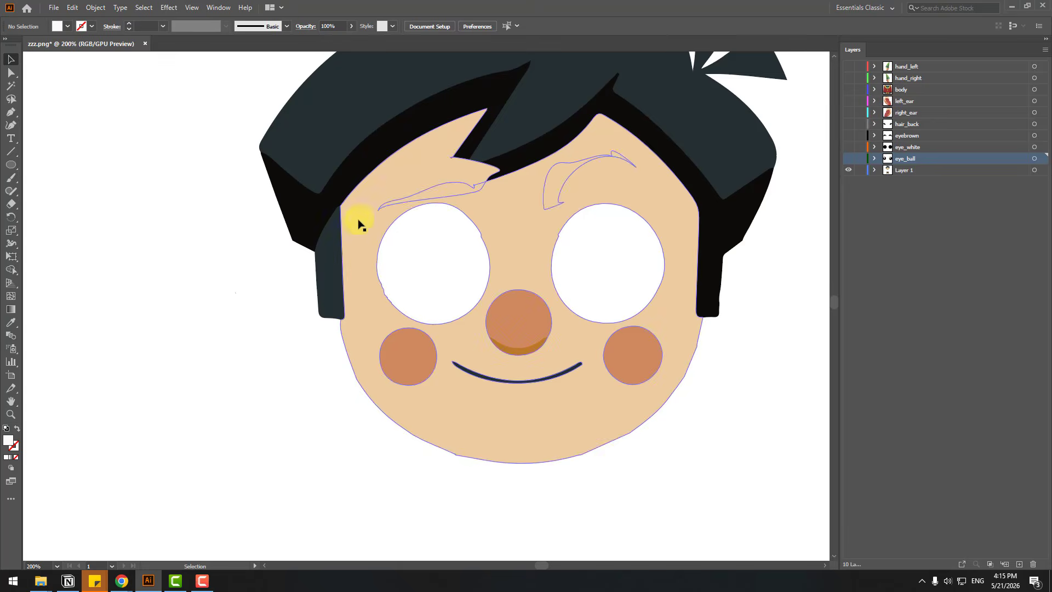
click(384, 318)
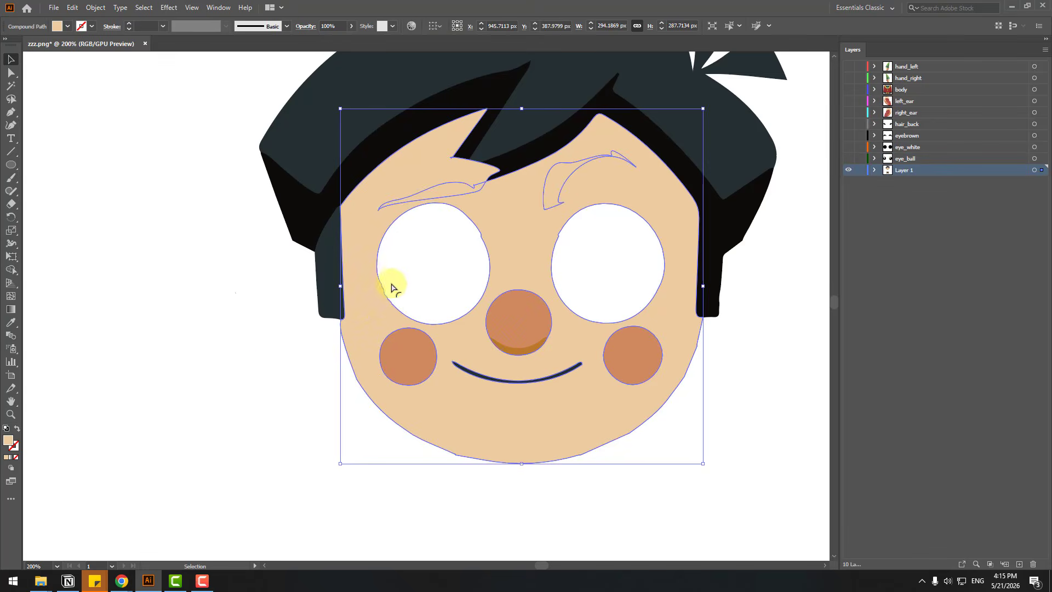
key(a)
drag(394, 265, 499, 269)
drag(496, 215, 516, 215)
drag(482, 311, 503, 352)
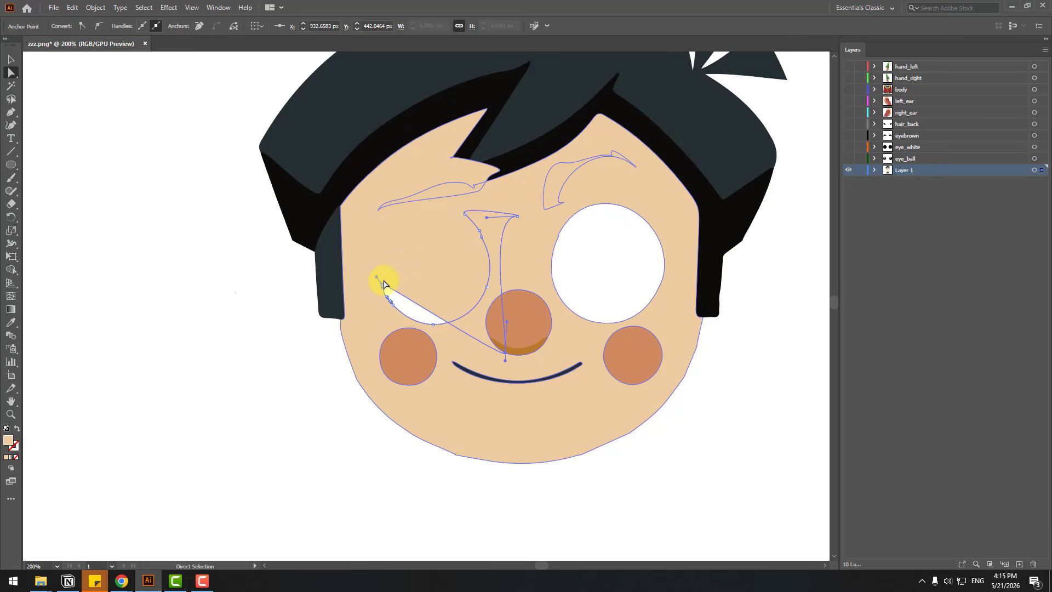
mouse_move(382, 285)
mouse_down()
mouse_move(387, 322)
mouse_move(384, 291)
mouse_up()
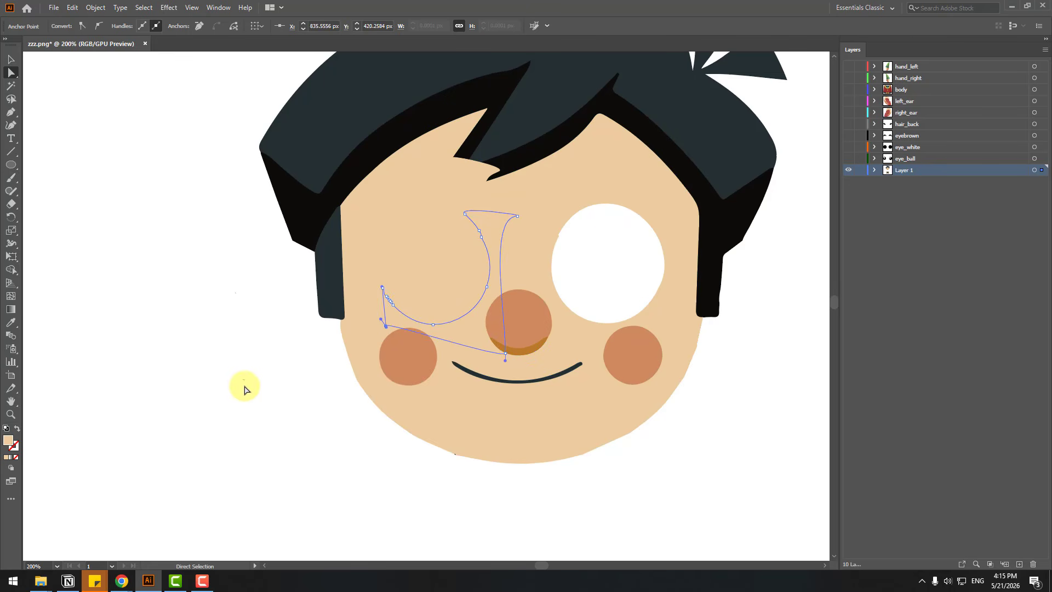
click(227, 399)
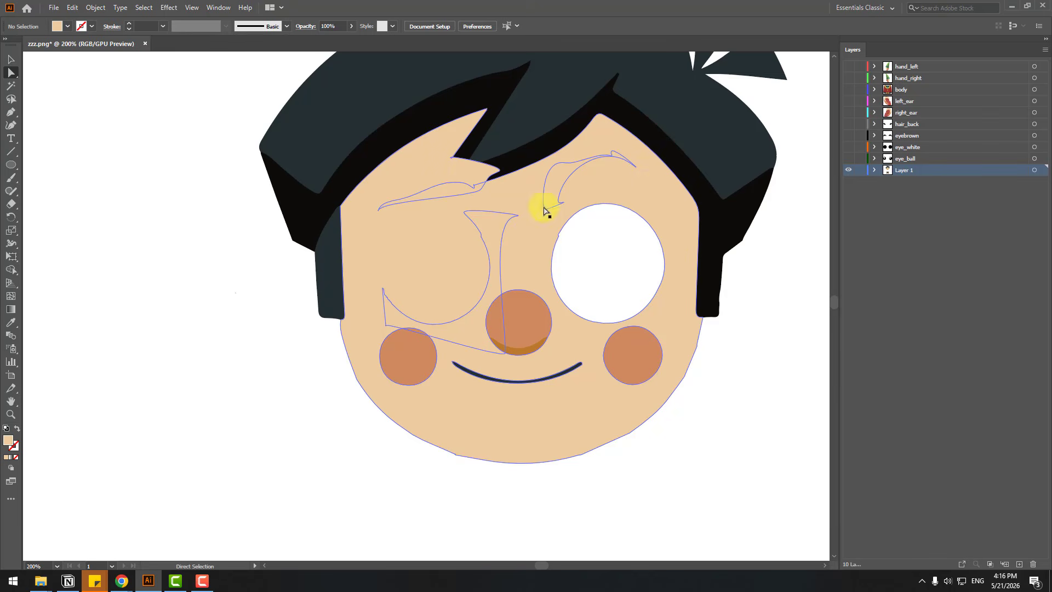
- Close the right eye hole in the face shape by moving its anchor points and handles until skin colour covers it
key(ctrl+a)
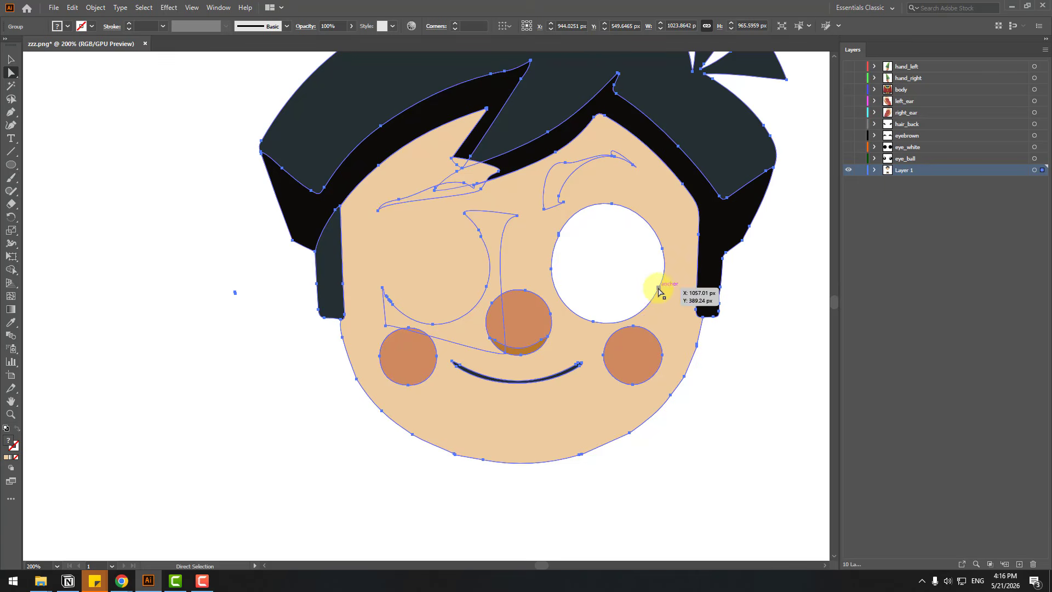
click(658, 288)
drag(659, 288, 531, 235)
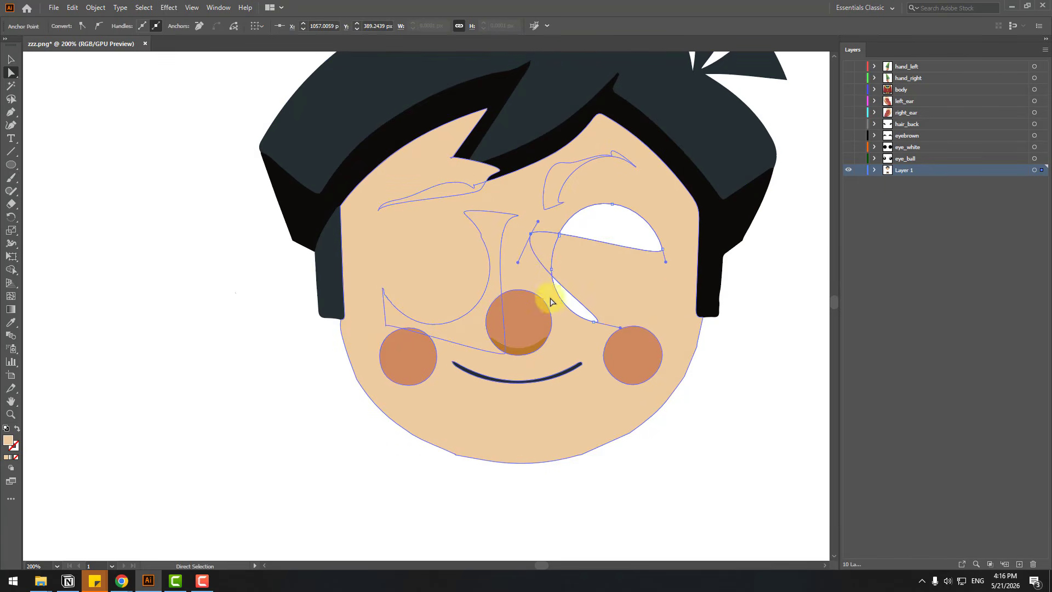
drag(502, 277, 504, 315)
drag(537, 221, 629, 133)
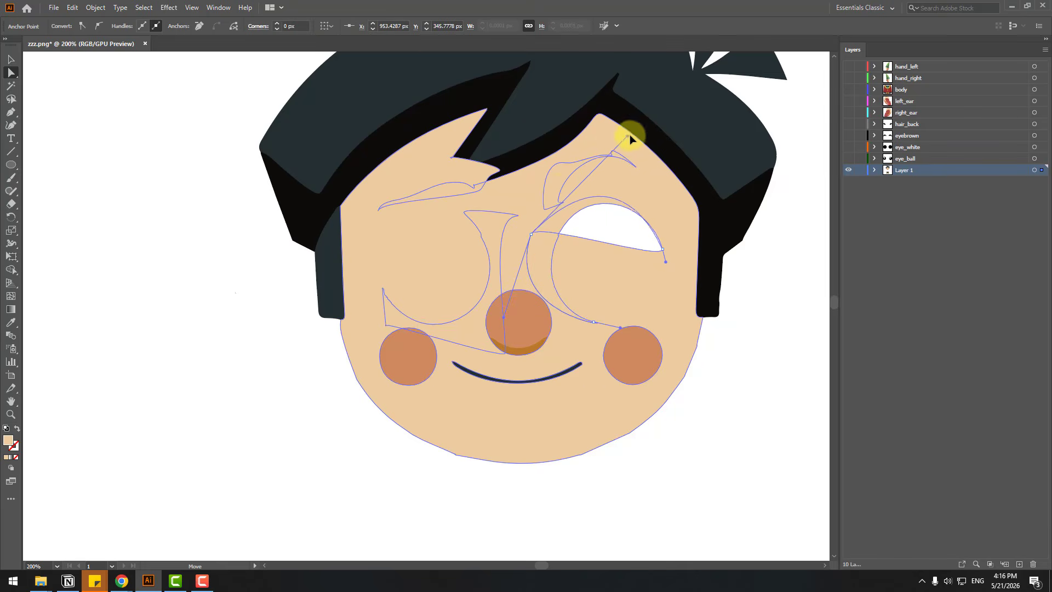
key(Delete)
key(v)
scroll(201, 387, up, 1)
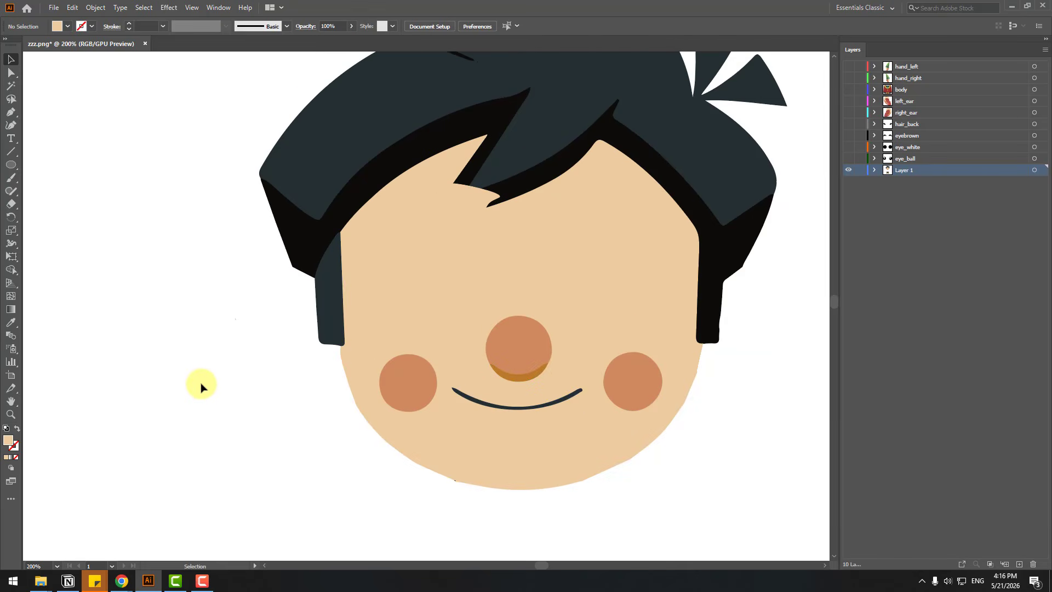
- Rename Layer 1 as head
double_click(903, 170)
text(head)
key(Return)
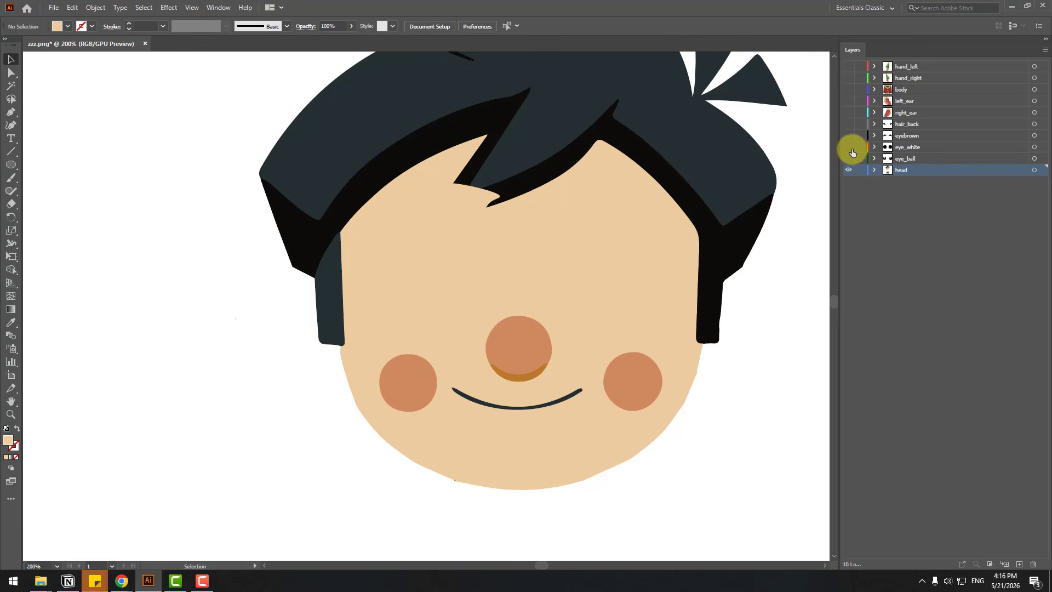
- Show the eye_white layer and change the fill of both black eye circles to white
click(848, 146)
click(915, 146)
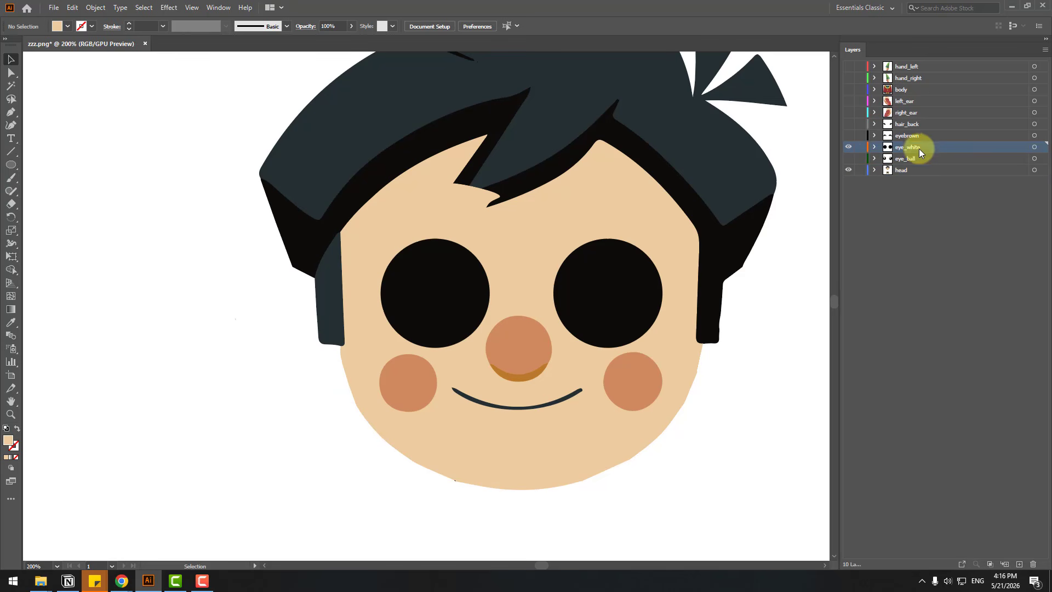
click(431, 285)
shift+click(583, 281)
double_click(10, 444)
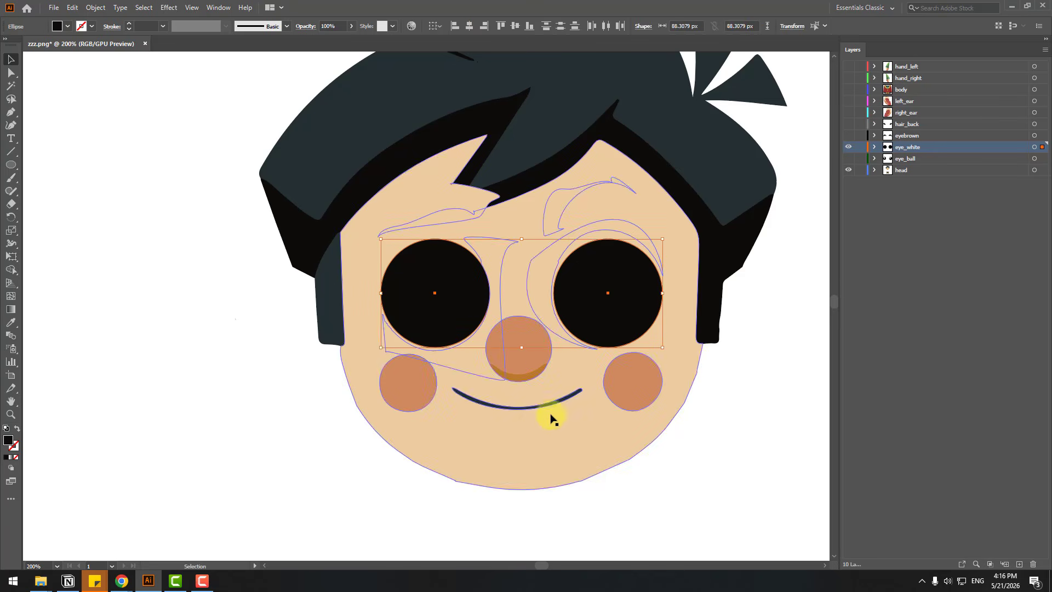
click(465, 371)
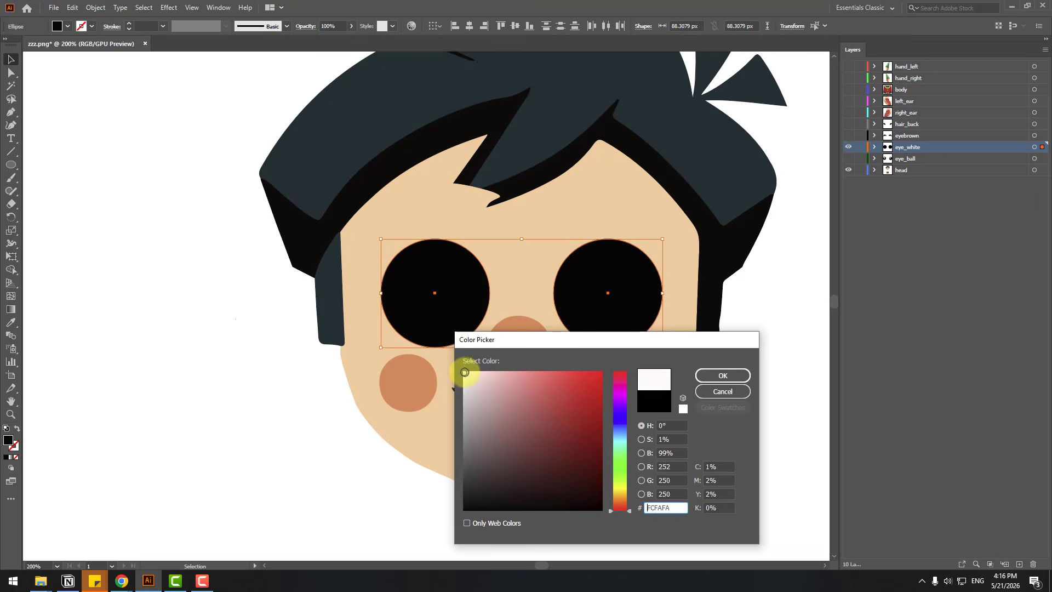
click(705, 373)
- Show the eye_ball layer and reorder the layers so eye_ball sits above eye_white
click(849, 159)
click(888, 159)
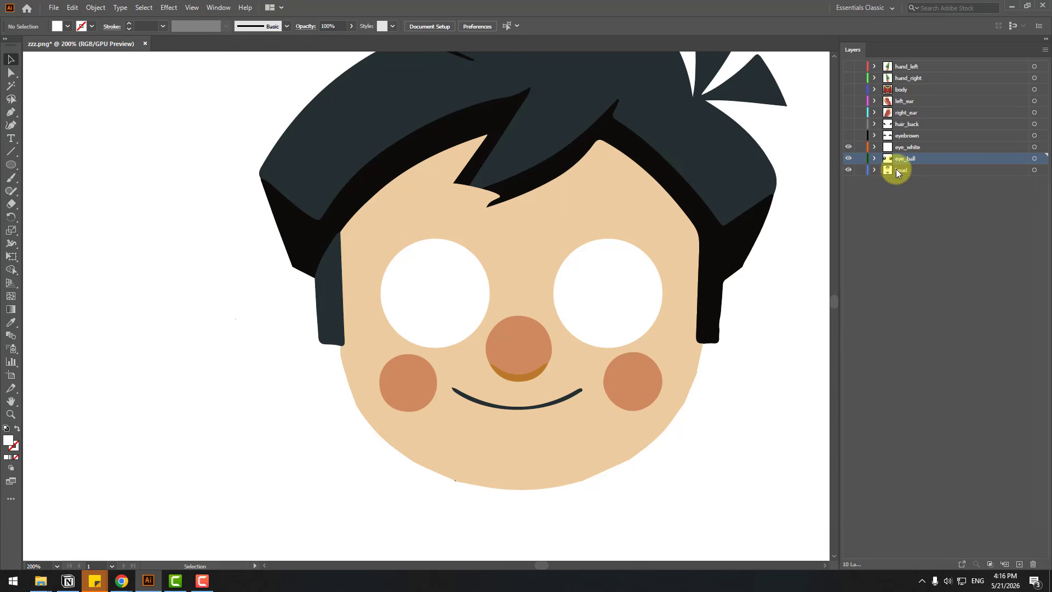
drag(916, 146, 915, 141)
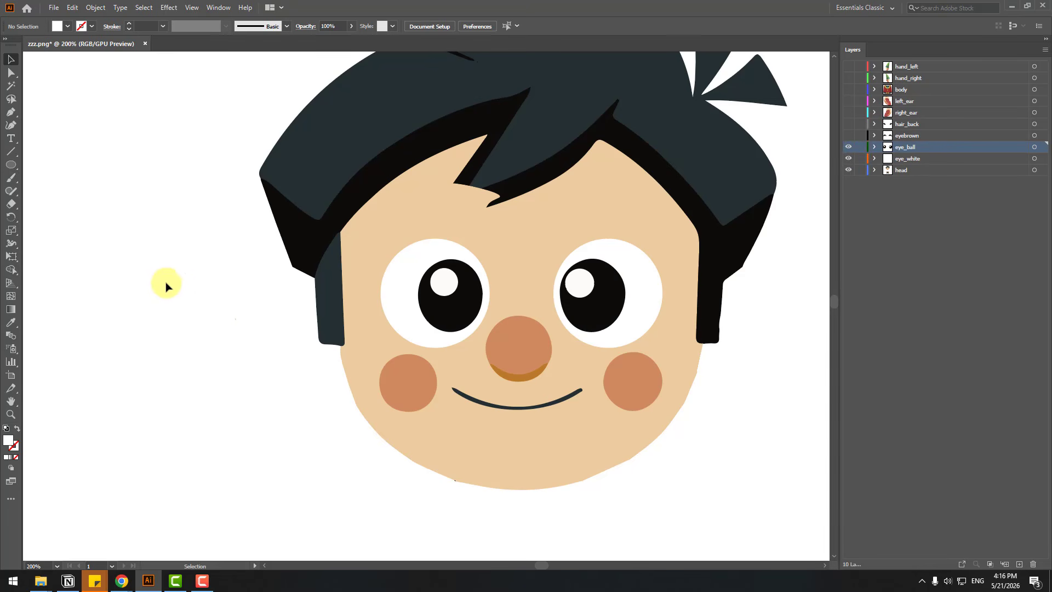
- Cut the legs and shoes from the head layer and paste them in place on a new layer named foots
key(ctrl+minus)
key(ctrl+minus)
key(ctrl+minus)
key(ctrl+minus)
drag(335, 381, 553, 471)
key(Delete)
click(1019, 564)
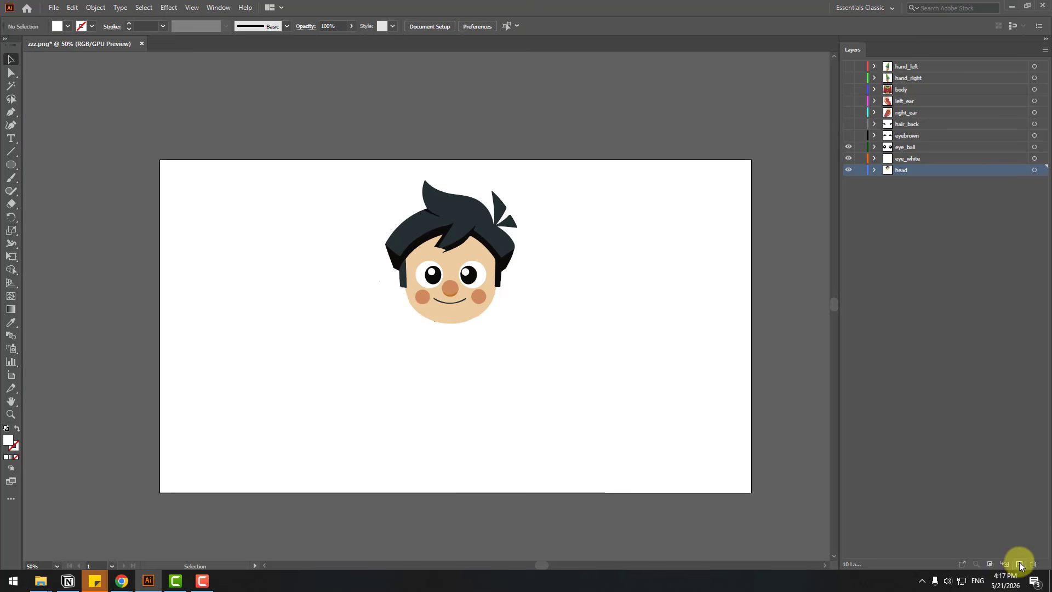
key(ctrl+f)
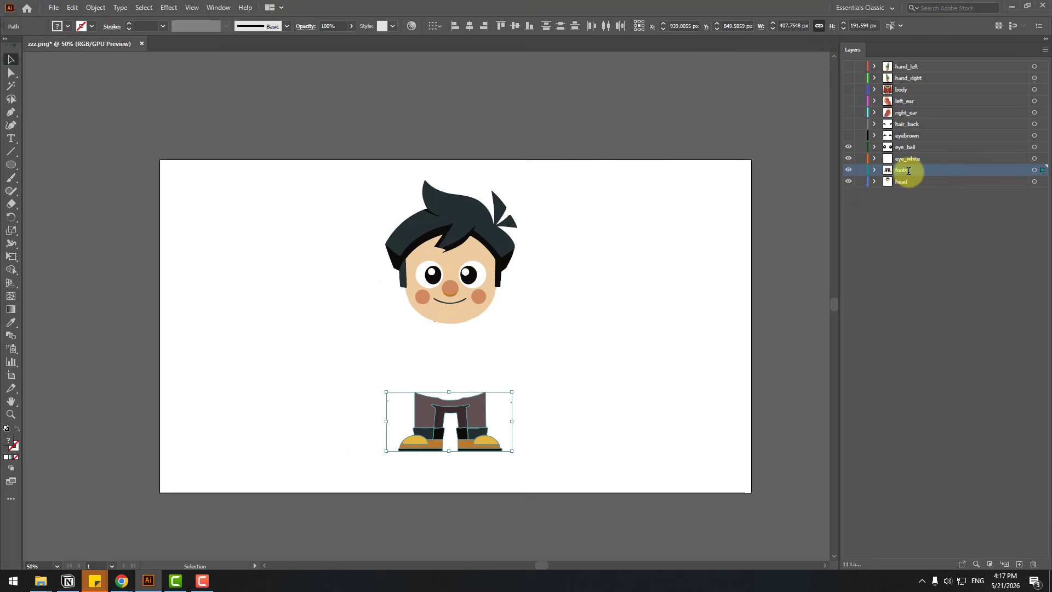
- Move the foots layer below head and show all the hidden layers from eyebrown up to hand_left
drag(905, 175, 904, 188)
click(842, 144)
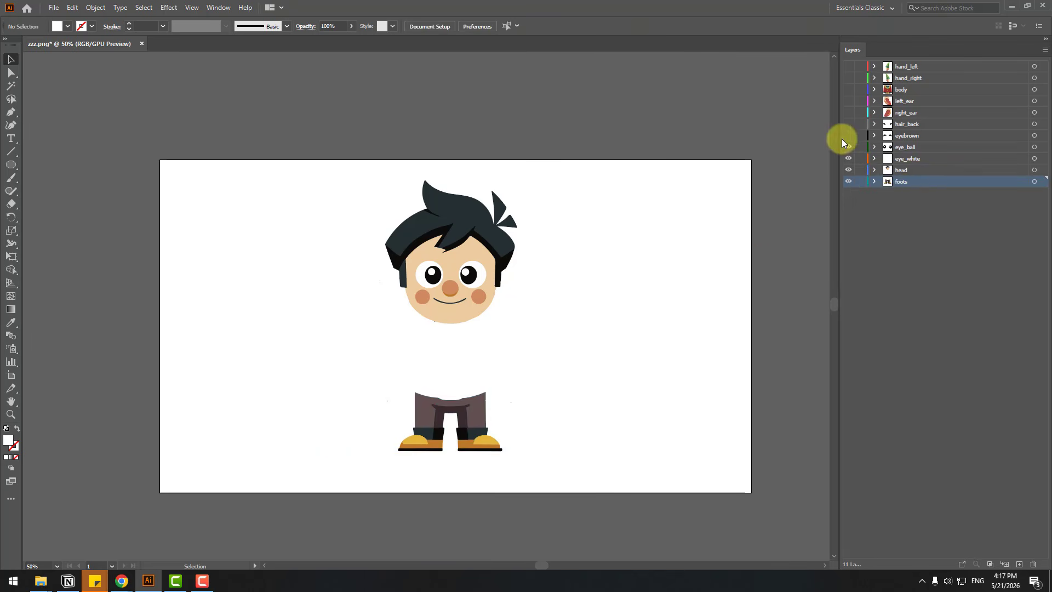
drag(849, 133, 854, 55)
- Extend the dark green shadow of the left sleeve up toward the shoulder by moving its upper anchor points
key(ctrl+equal)
key(ctrl+equal)
key(ctrl+equal)
key(ctrl+equal)
key(ctrl+equal)
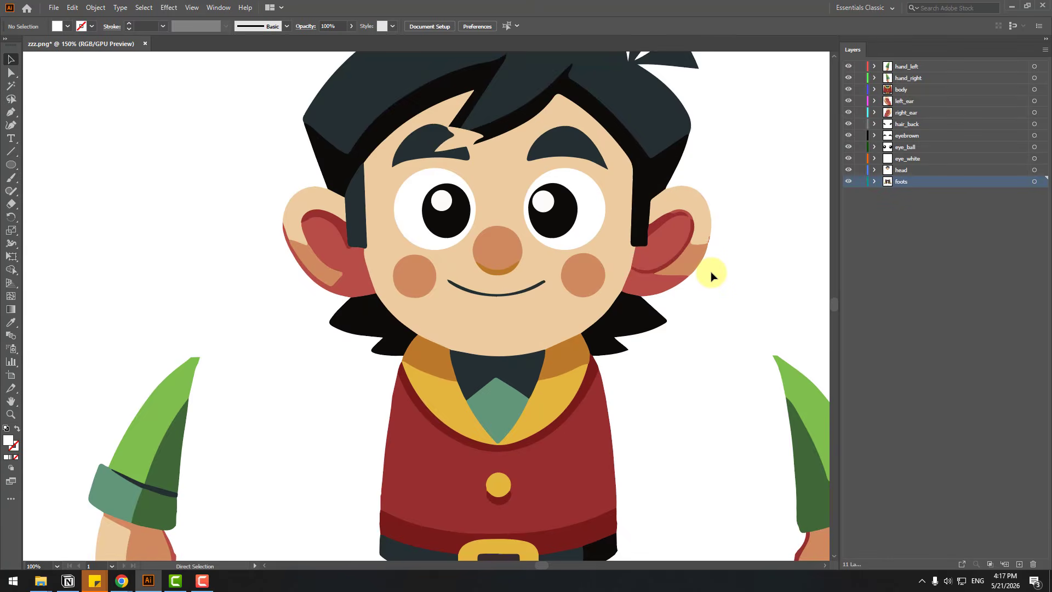
drag(446, 317, 281, 200)
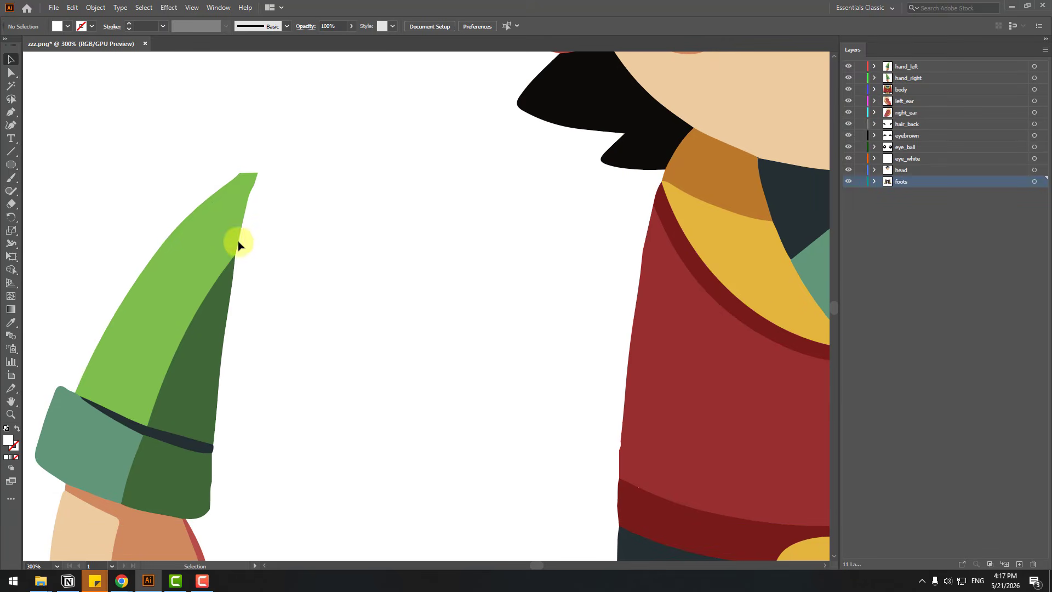
click(226, 290)
click(210, 314)
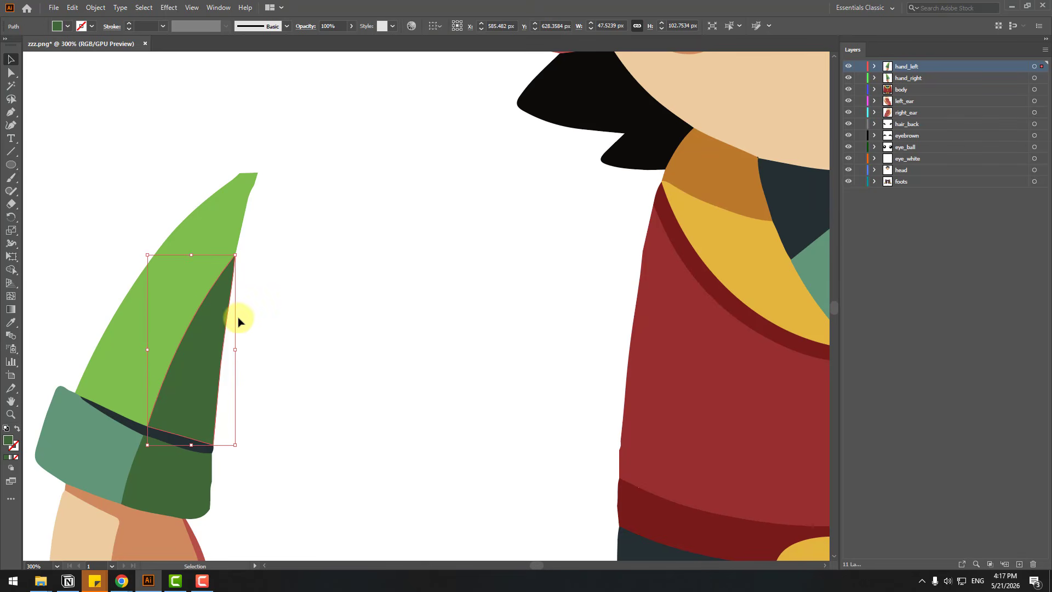
key(a)
click(235, 256)
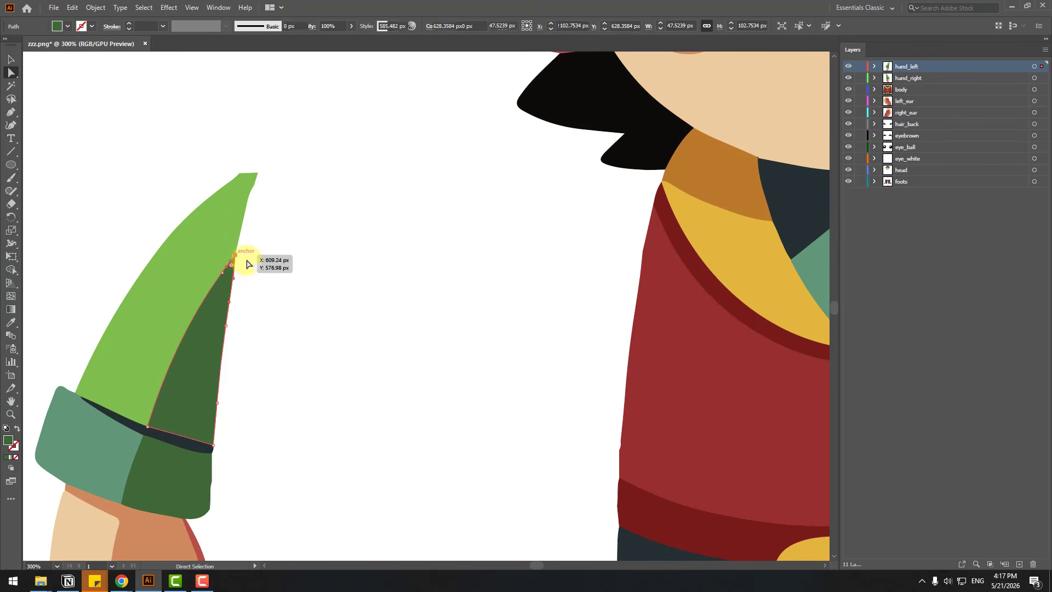
drag(235, 255, 340, 197)
drag(229, 301, 58, 376)
key(ctrl+z)
click(360, 324)
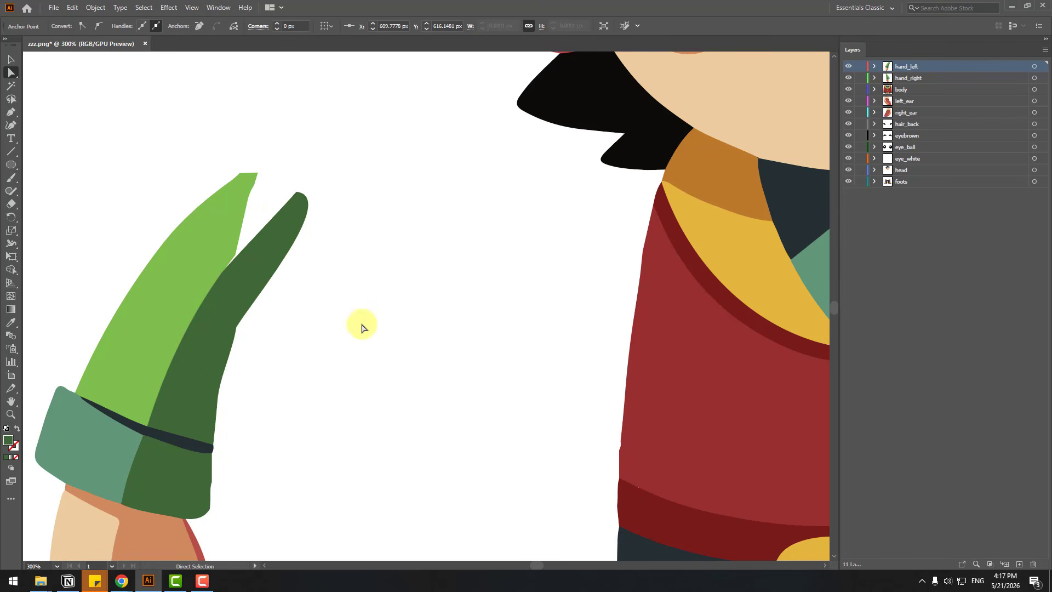
- Extend the light green part of the left sleeve toward the shoulder to close the gap beside the dark green shadow
click(244, 207)
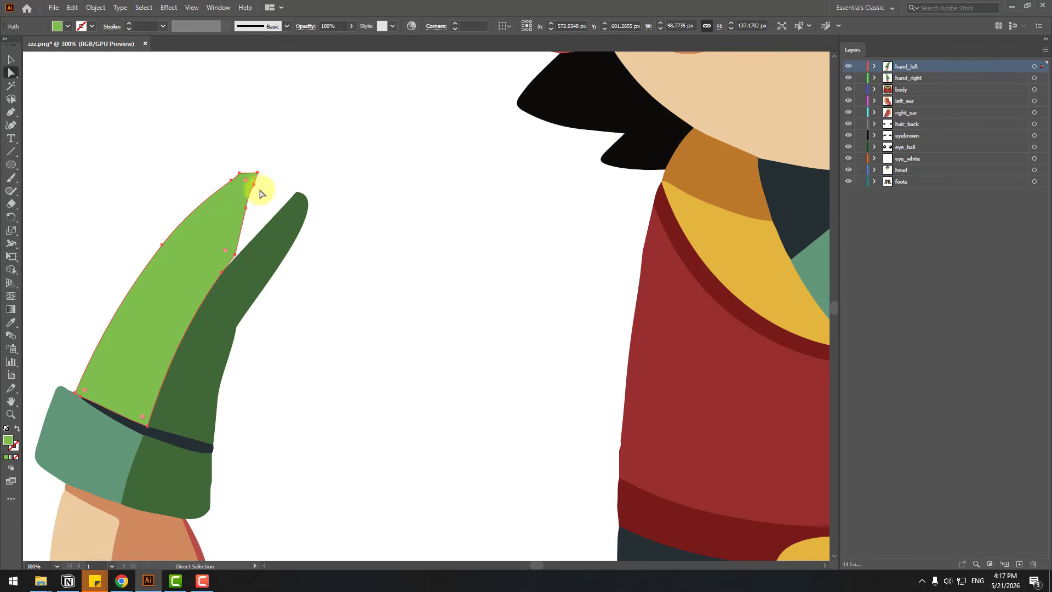
drag(256, 188, 303, 191)
drag(248, 213, 236, 258)
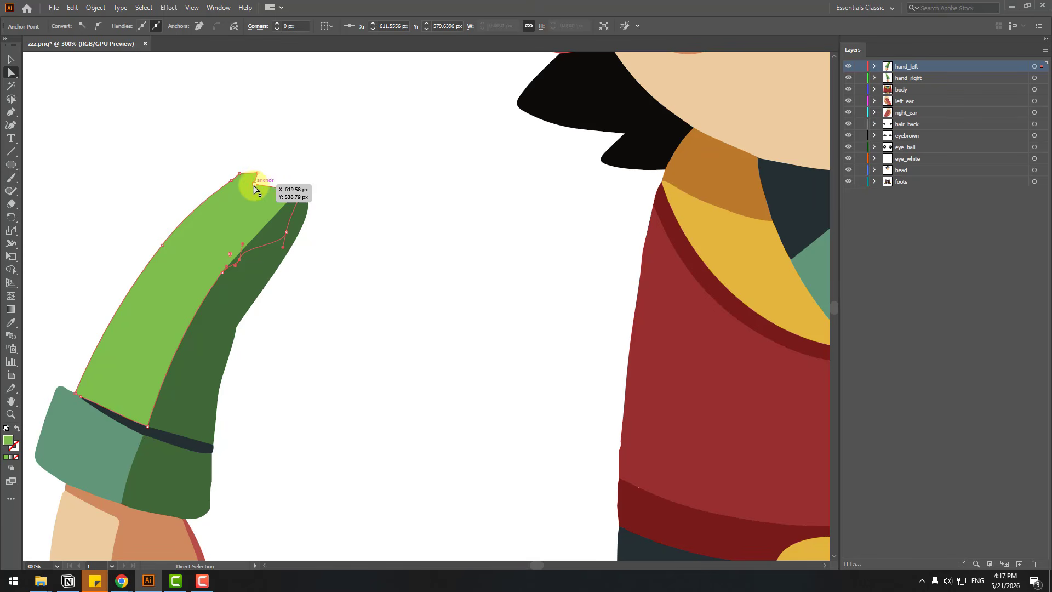
drag(258, 186, 283, 181)
click(341, 223)
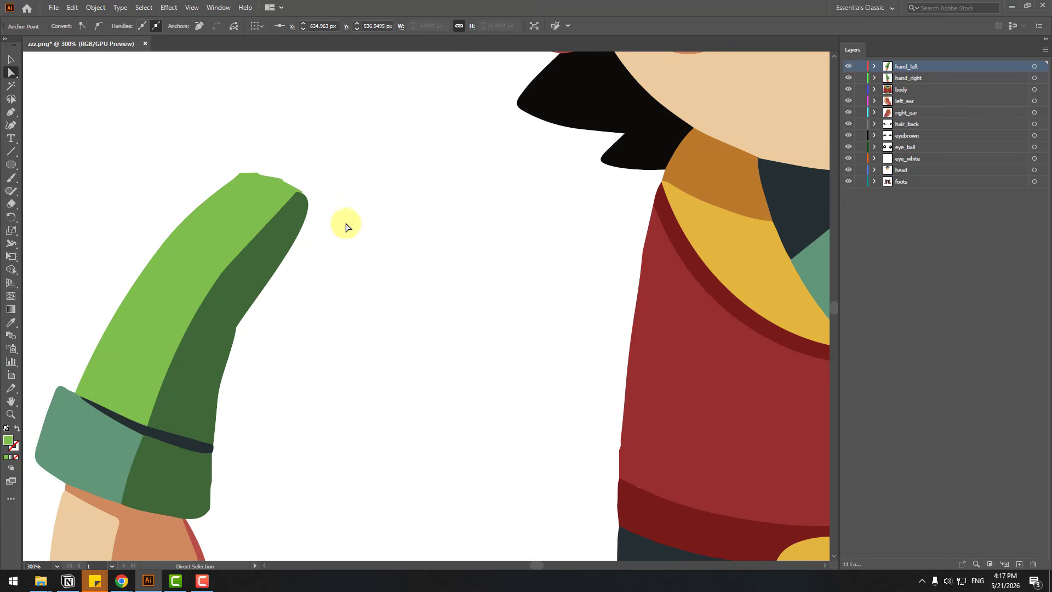
- Smooth the jagged top edge of the left sleeve's light green part by reshaping its curve between the anchor points
key(ctrl+minus)
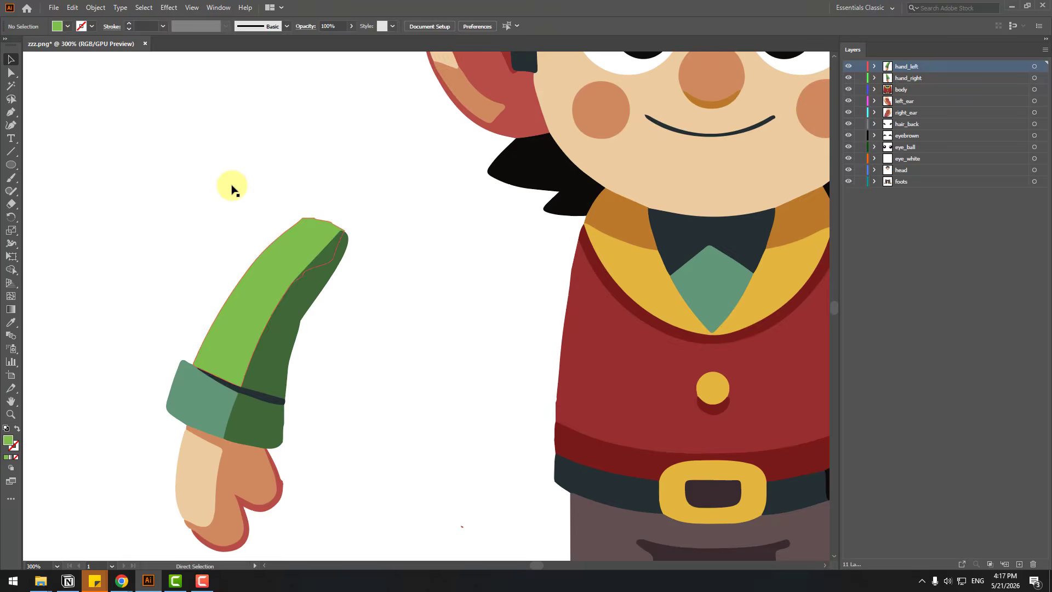
key(ctrl+plus)
key(ctrl+plus)
key(ctrl+plus)
drag(234, 180, 439, 347)
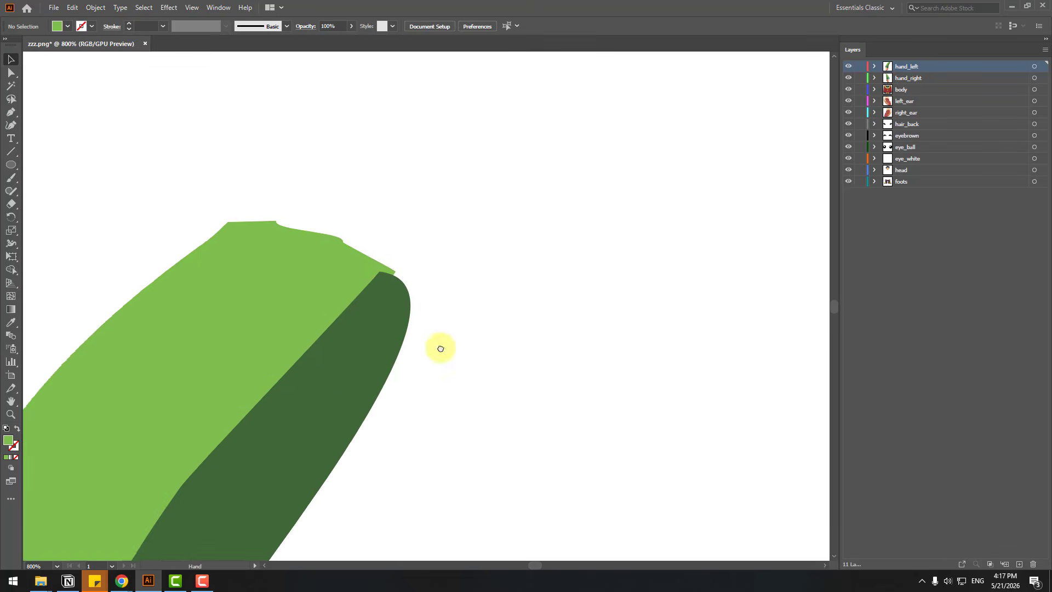
key(ctrl+plus)
click(404, 268)
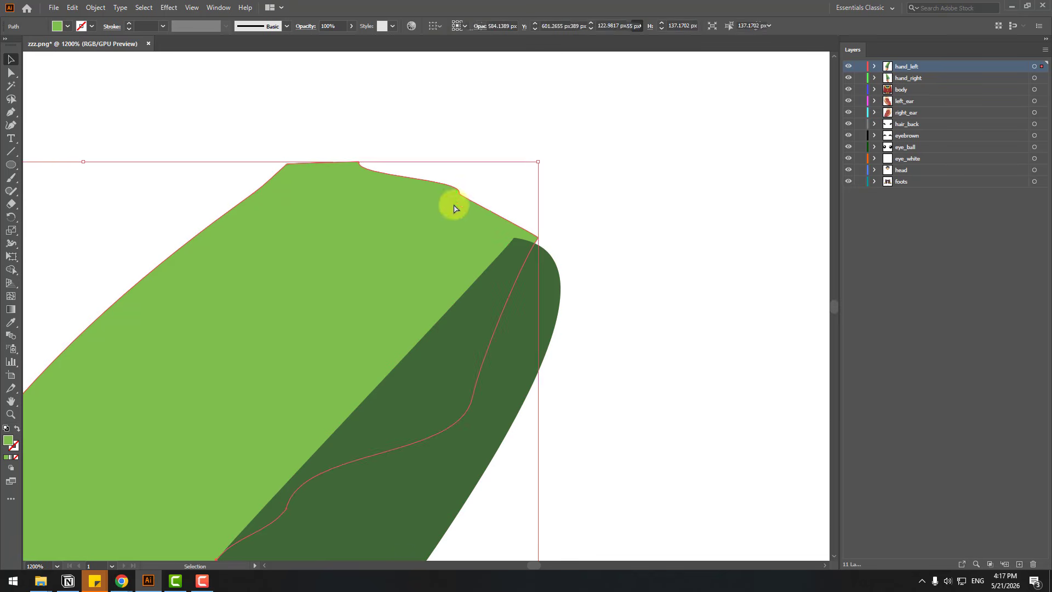
key(a)
click(457, 193)
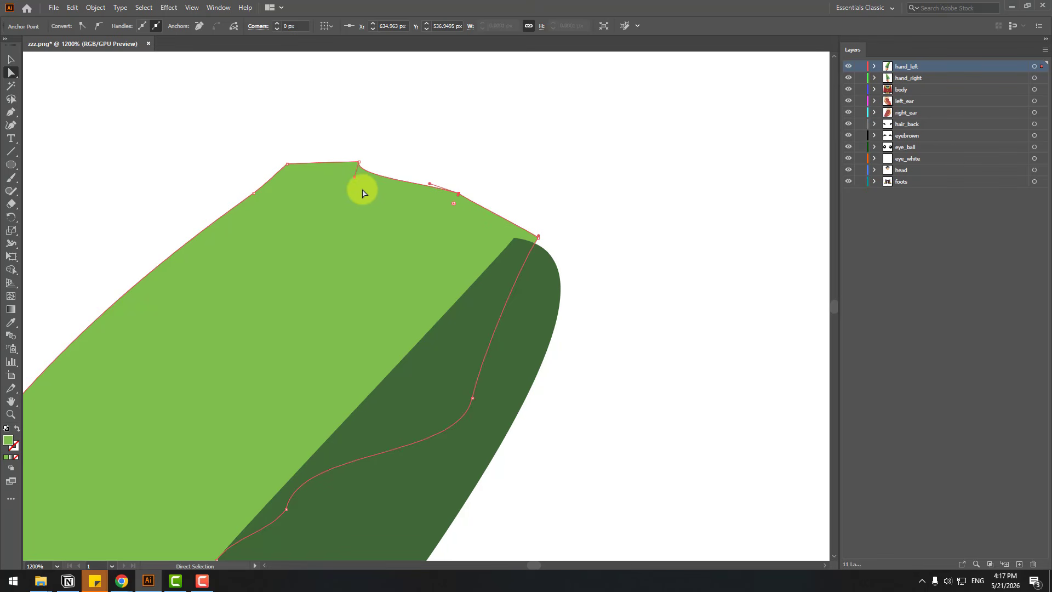
drag(383, 173, 398, 165)
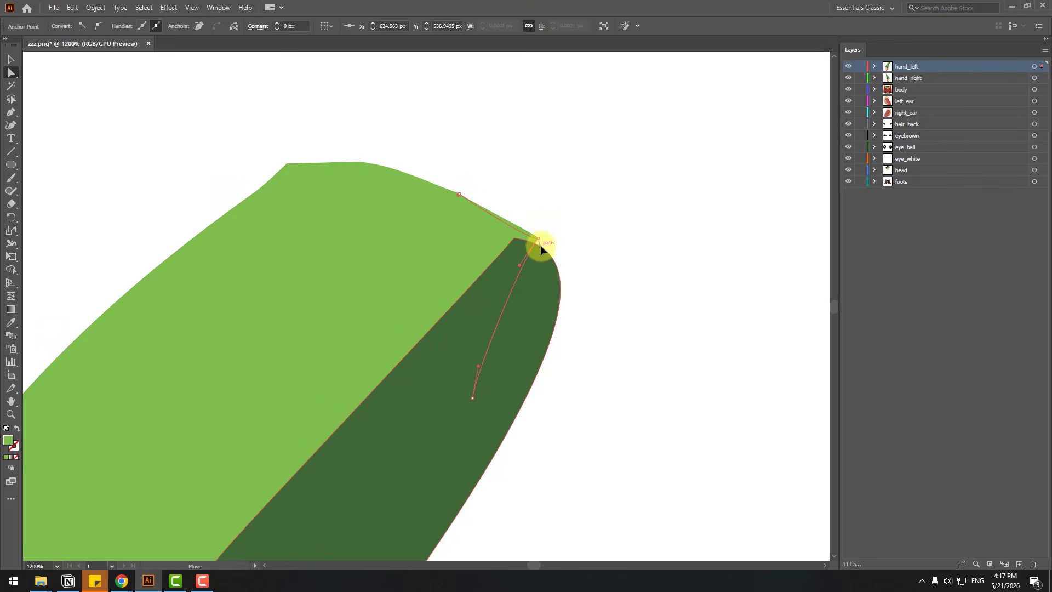
- Adjust the corner where the light and dark green parts meet at the upper end of the left sleeve
drag(513, 238, 518, 234)
click(608, 211)
key(ctrl+1)
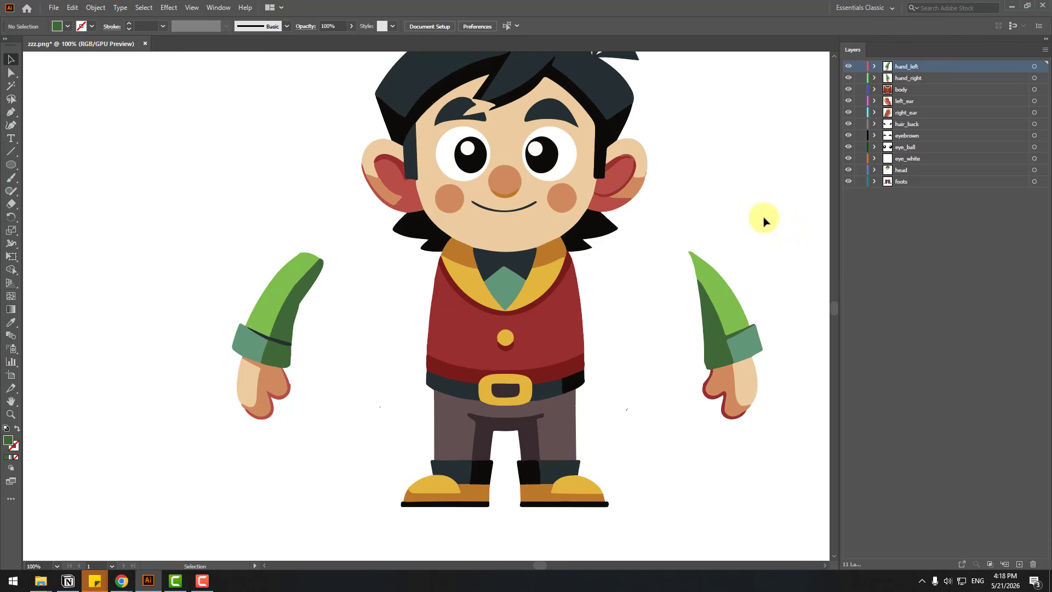
- Move all the hand_left artwork to the body's shoulder and place the hand_left layer directly below body
click(1033, 67)
drag(284, 280, 402, 294)
drag(915, 66, 920, 94)
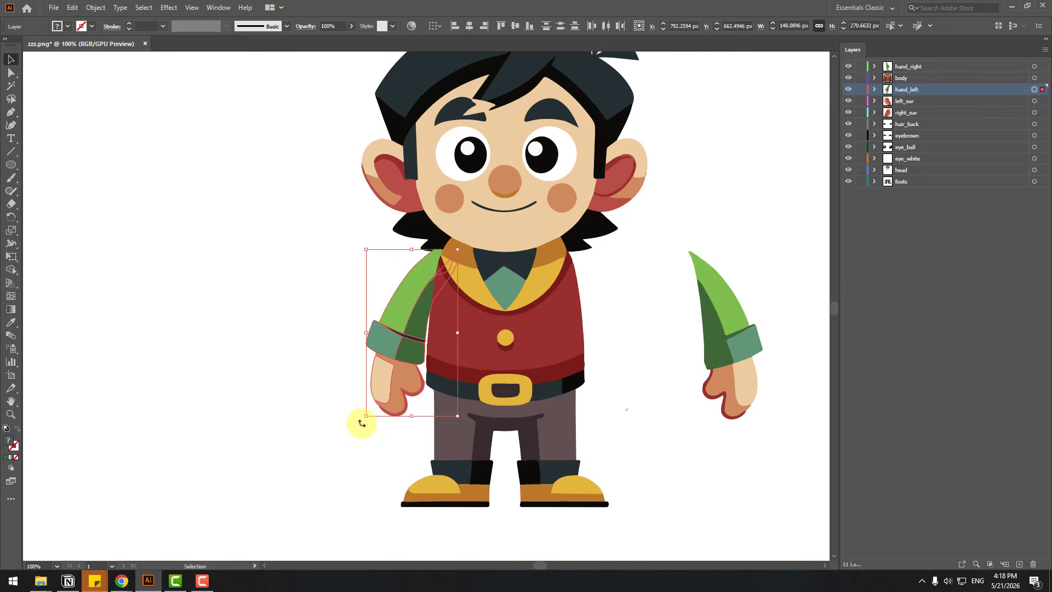
- Rotate the left arm outward from the body and reposition it so its upper end sits behind the shoulder
drag(361, 422, 343, 418)
drag(423, 310, 416, 280)
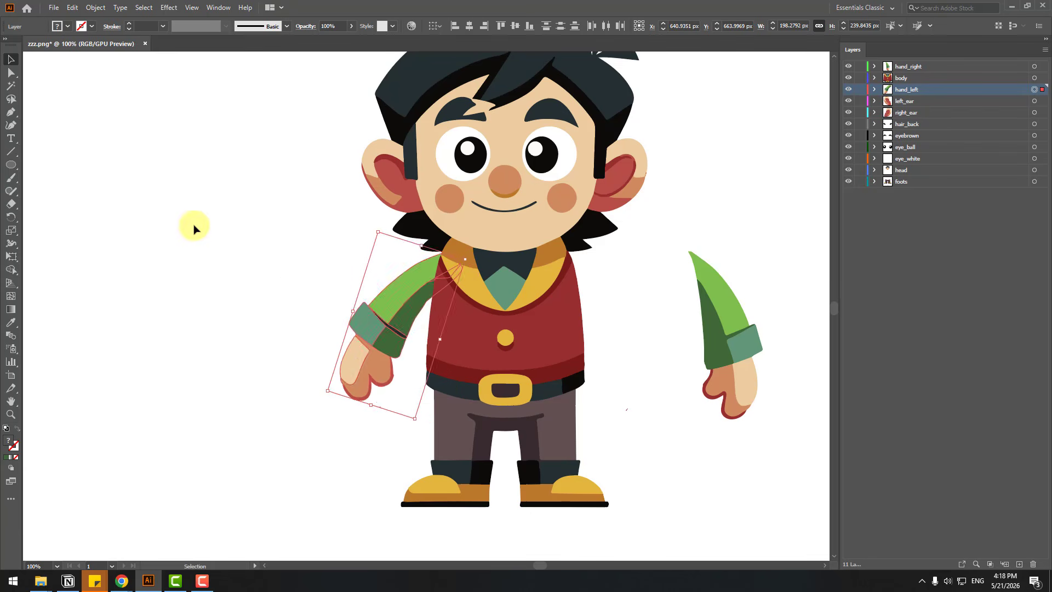
click(193, 228)
- Extend the dark green shadow of the right sleeve up to the sleeve's tip by moving its upper anchor points
scroll(765, 282, right, 3)
key(ctrl+equal)
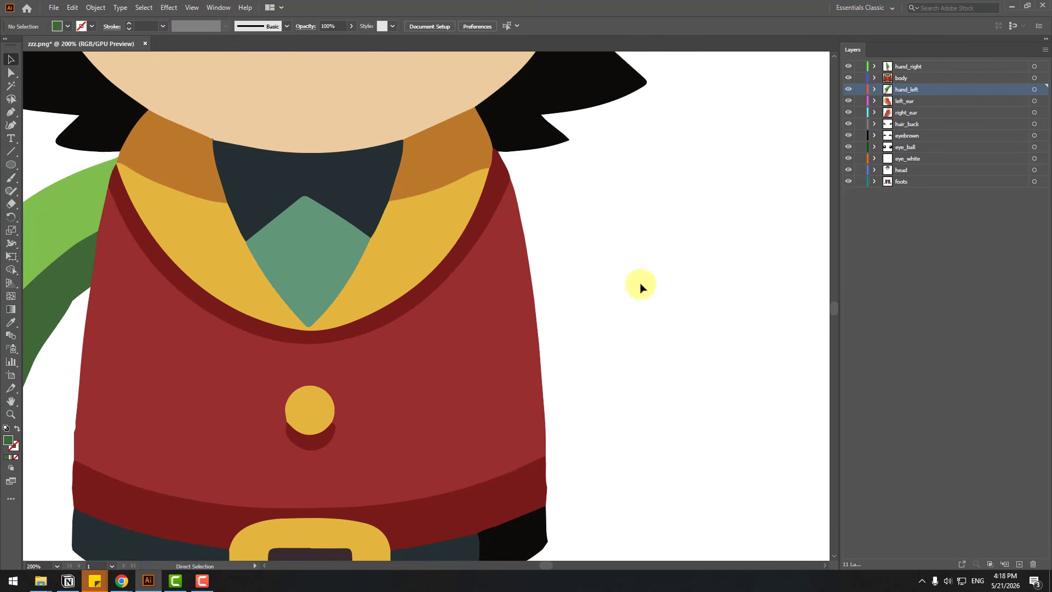
scroll(640, 286, right, 5)
click(628, 306)
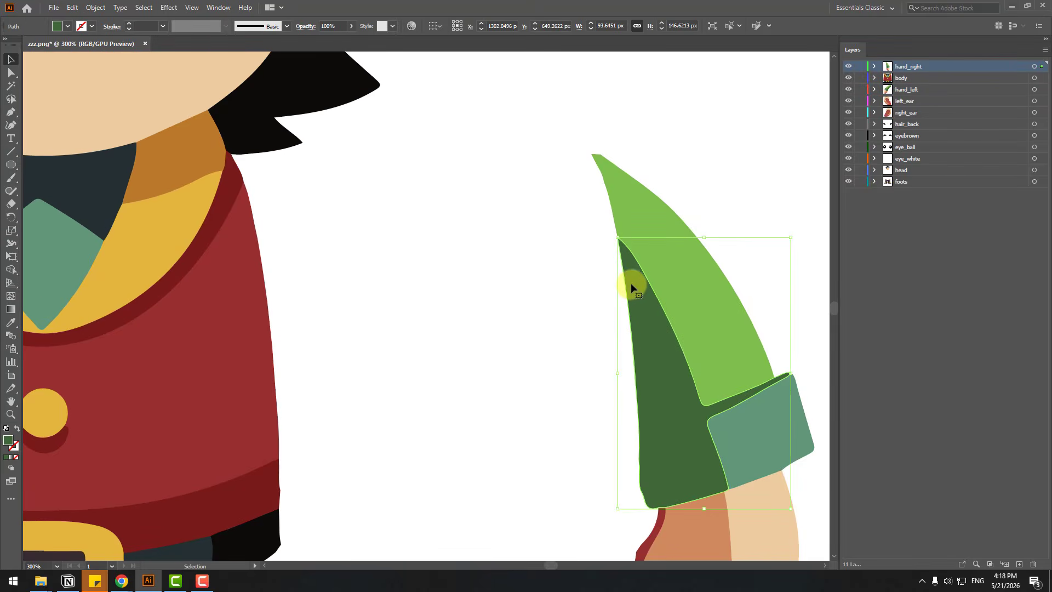
key(a)
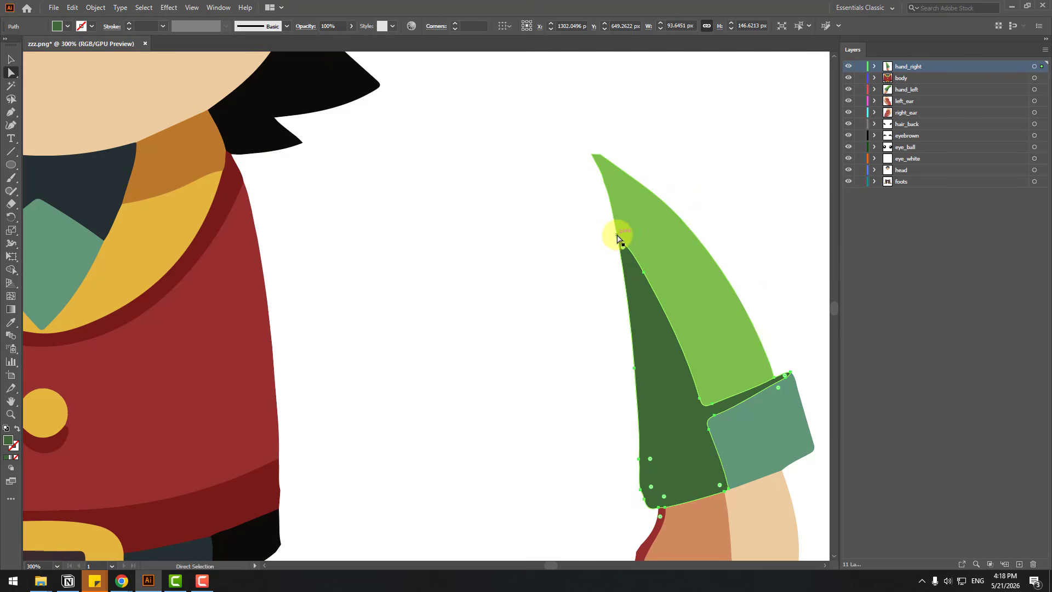
drag(616, 236, 608, 99)
click(446, 277)
key(v)
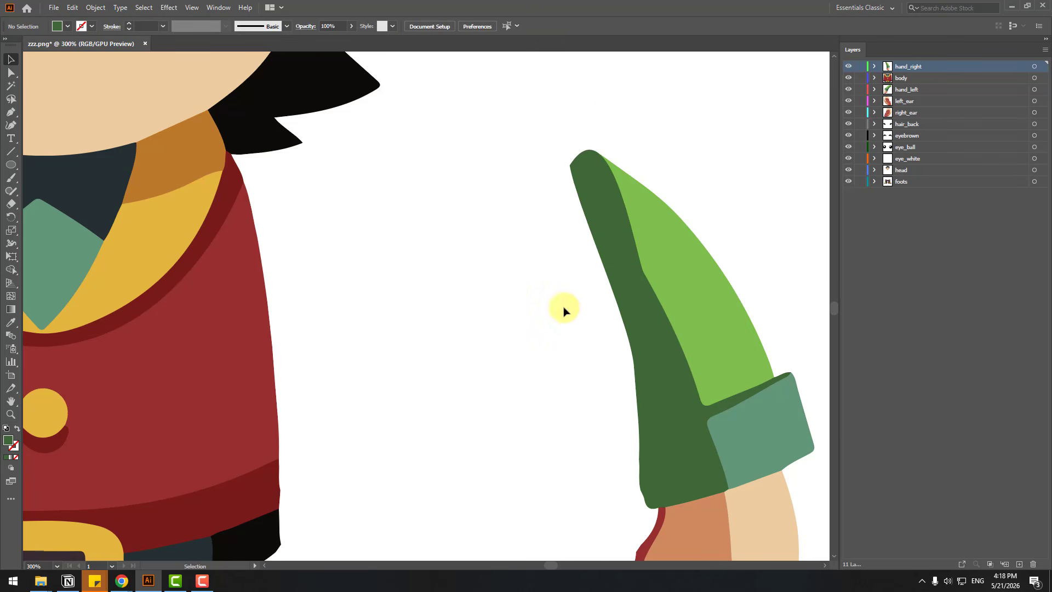
- Widen the right sleeve's dark green shadow by moving the anchor point on its inner edge into the light green part
key(a)
drag(639, 275, 659, 264)
click(493, 280)
key(v)
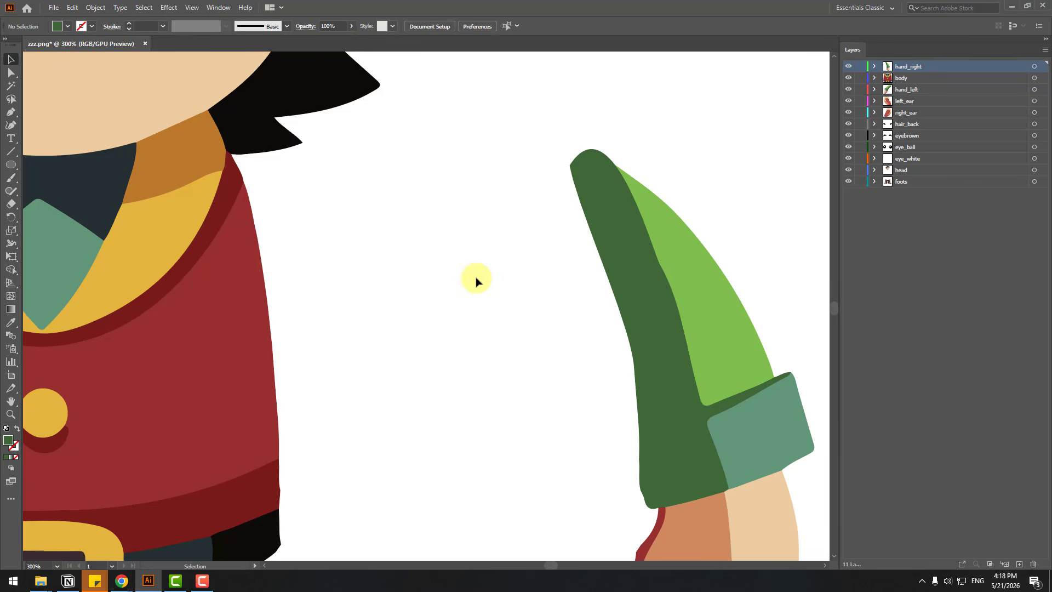
- Try to move the selected parts of the right arm toward the body's shoulder
key(ctrl+minus)
key(ctrl+minus)
click(557, 293)
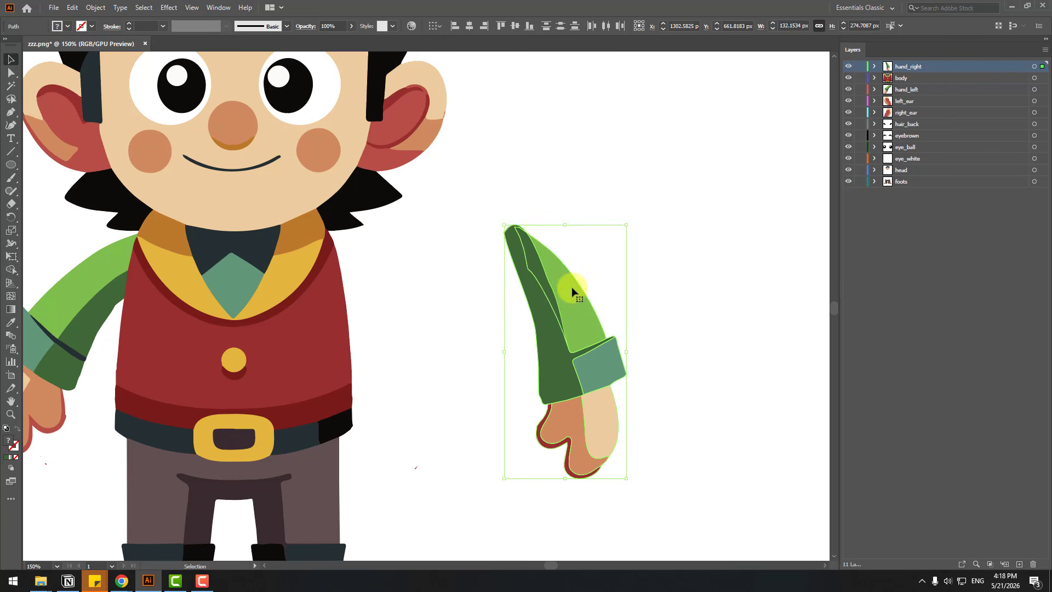
drag(571, 289, 456, 264)
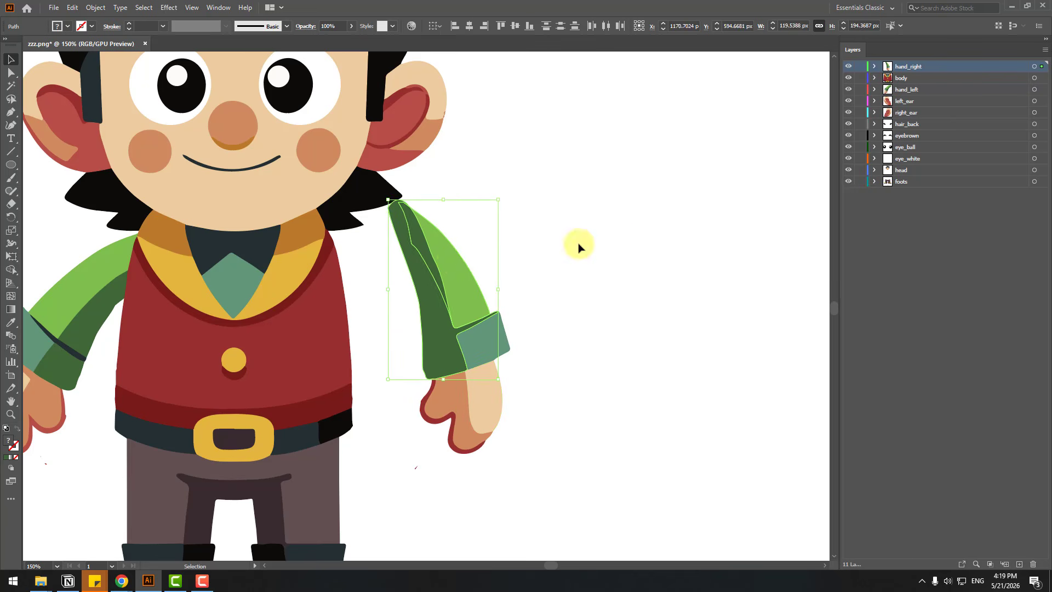
key(ctrl+z)
- Select all the hand_right artwork, rotate the arm outward and position its upper end over the body's shoulder
click(1034, 67)
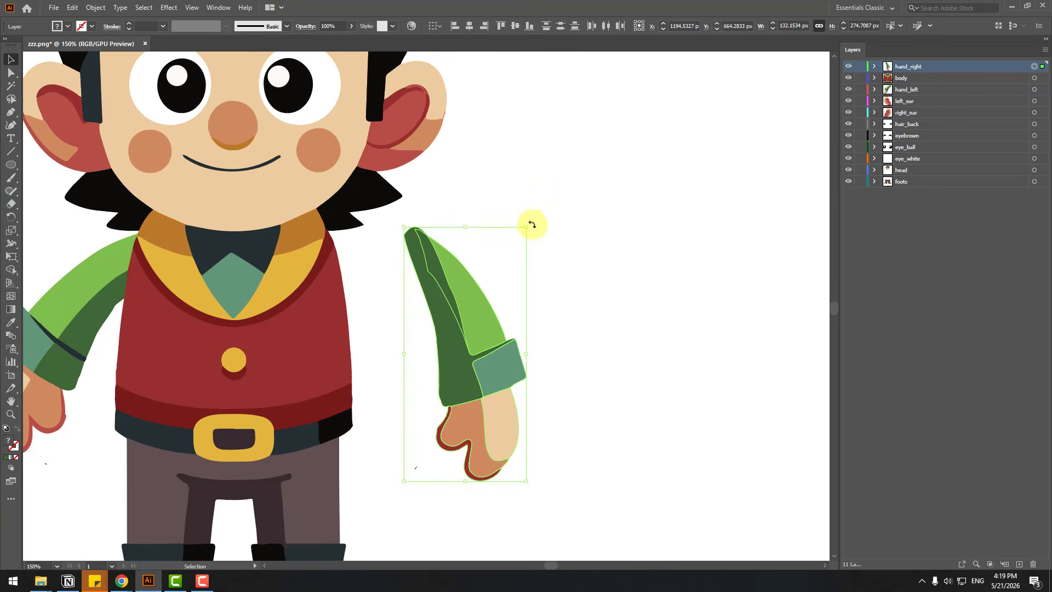
drag(532, 225, 472, 222)
drag(413, 298, 381, 279)
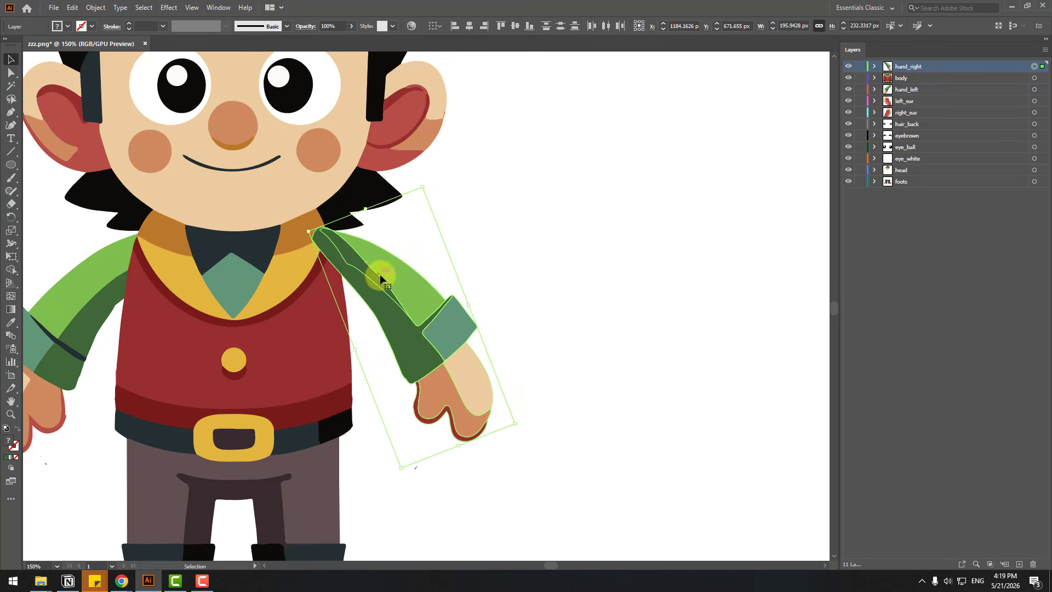
- Move the hand_right layer directly below body and fit the whole artboard in view
drag(915, 71, 914, 83)
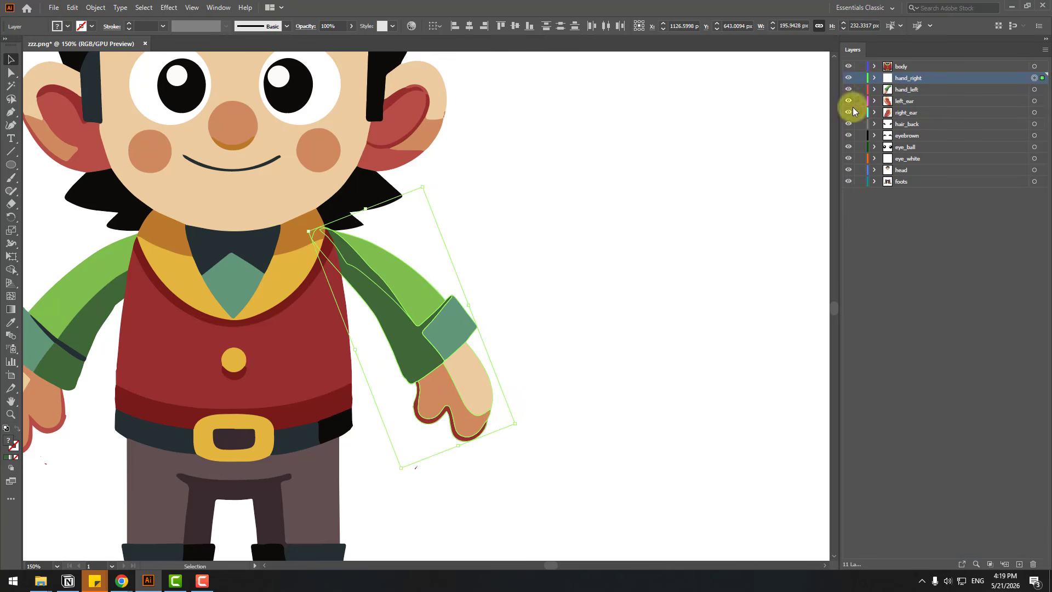
click(593, 270)
key(ctrl+0)
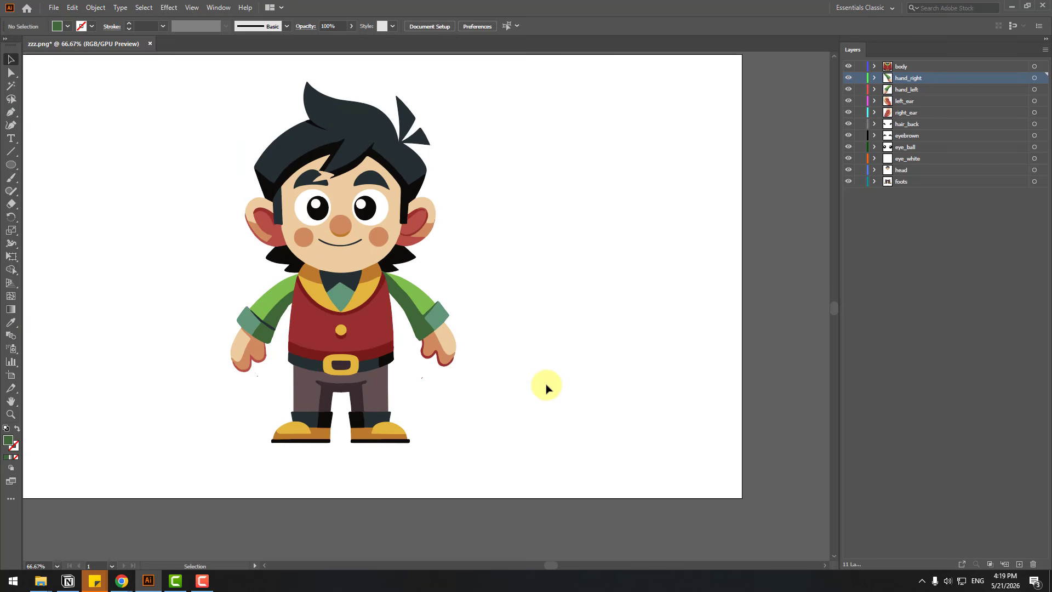